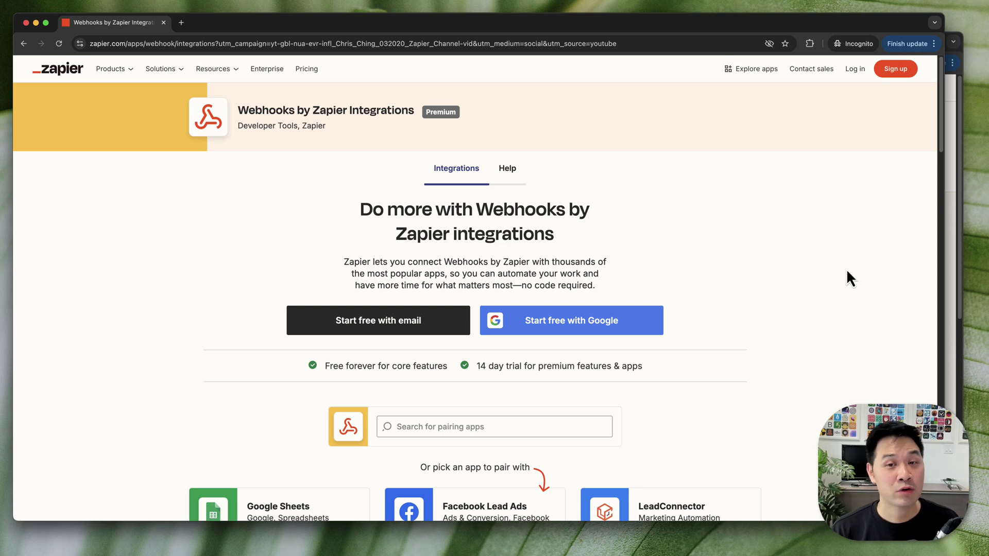
# Switch to the signed-in Zapier window and review the recently updated Zaps and the billing invoices
pyautogui.click(959, 117)
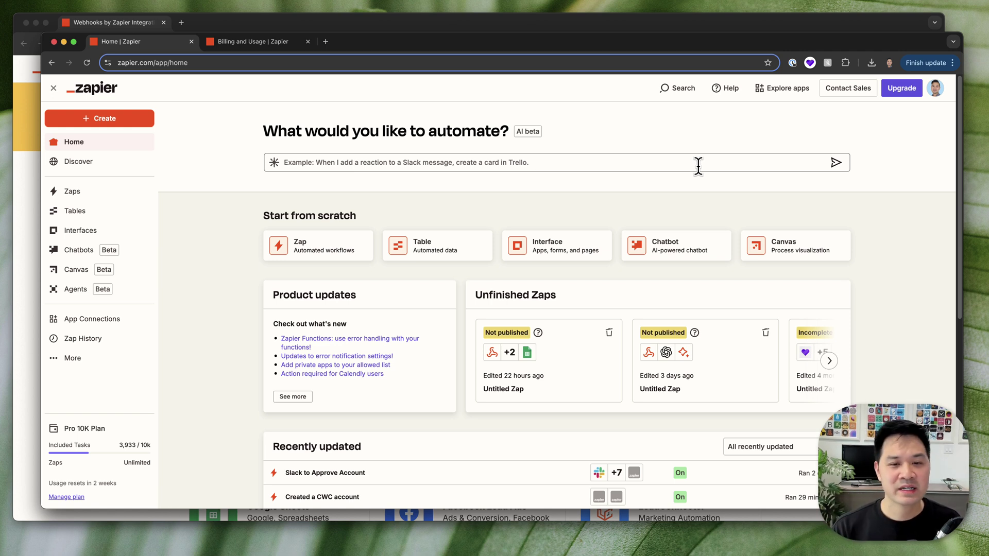
pyautogui.scroll(-4, 681, 229)
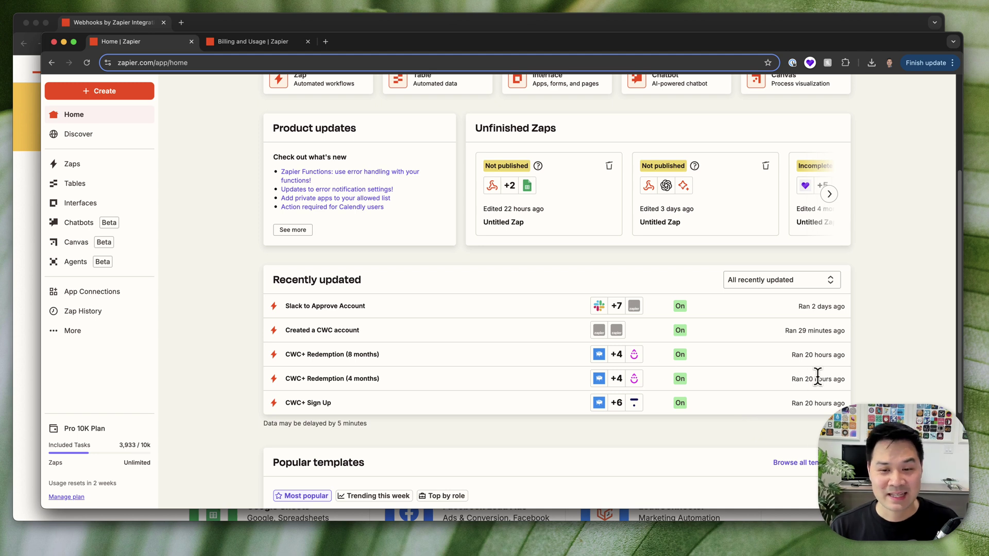
pyautogui.scroll(1, 731, 404)
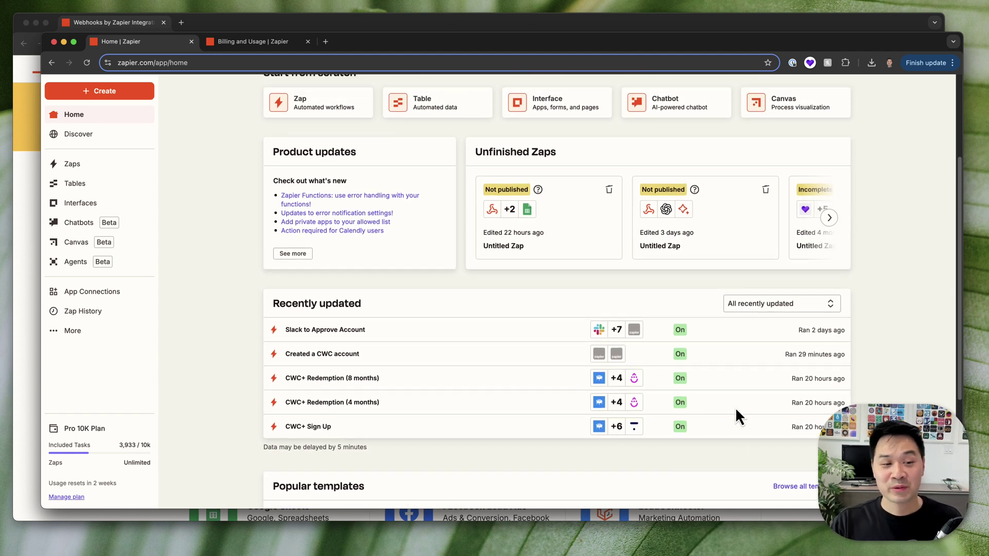
pyautogui.click(229, 41)
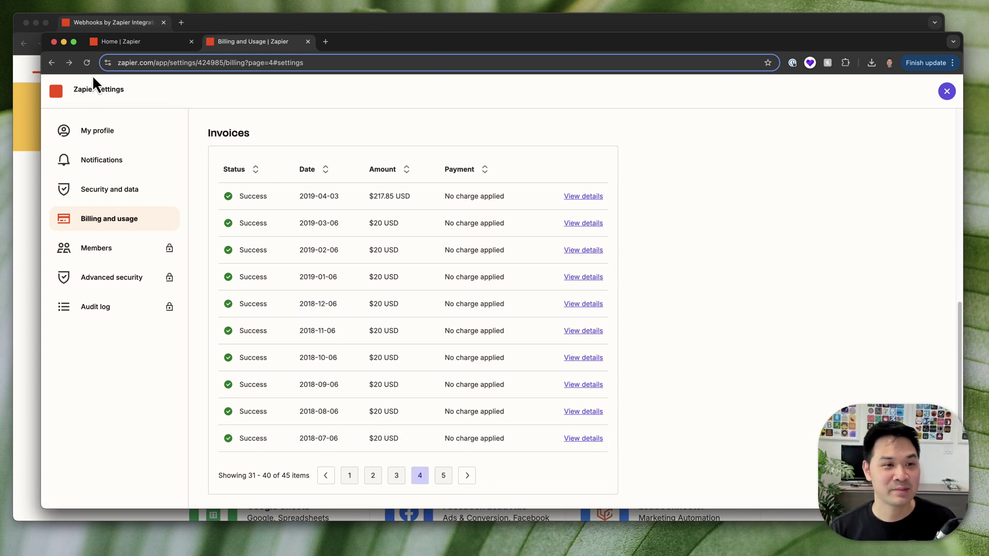
pyautogui.click(124, 43)
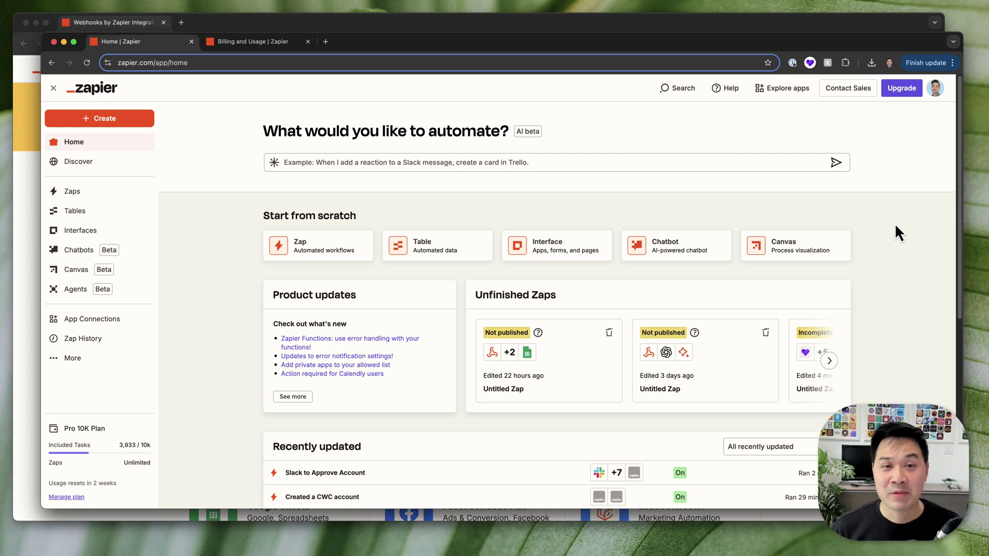
pyautogui.scroll(-5, 684, 247)
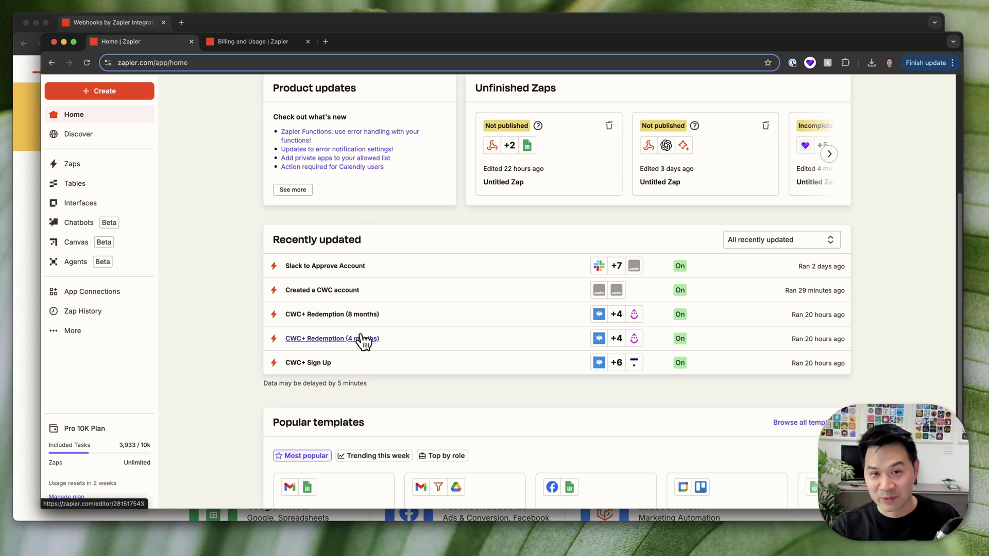
pyautogui.scroll(4, 369, 320)
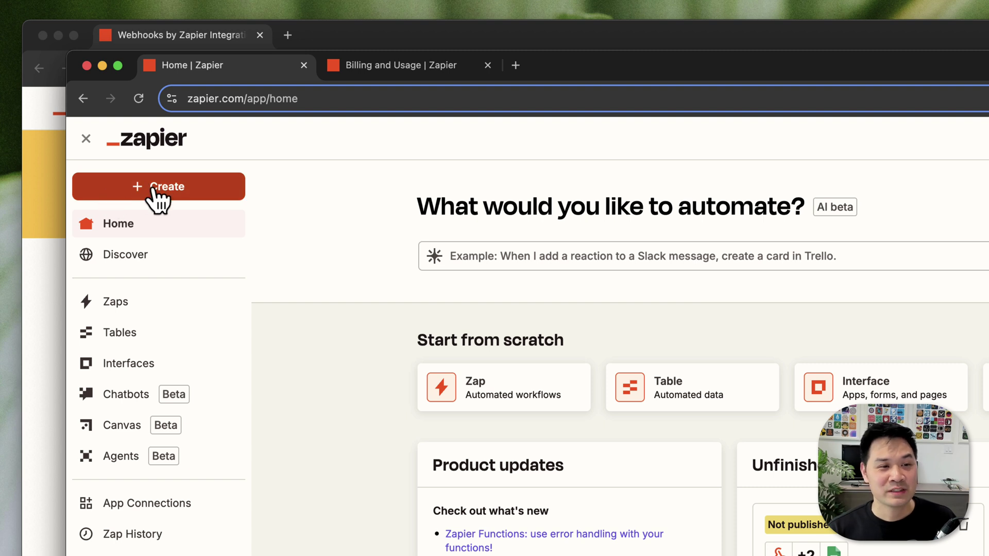
pyautogui.click(187, 199)
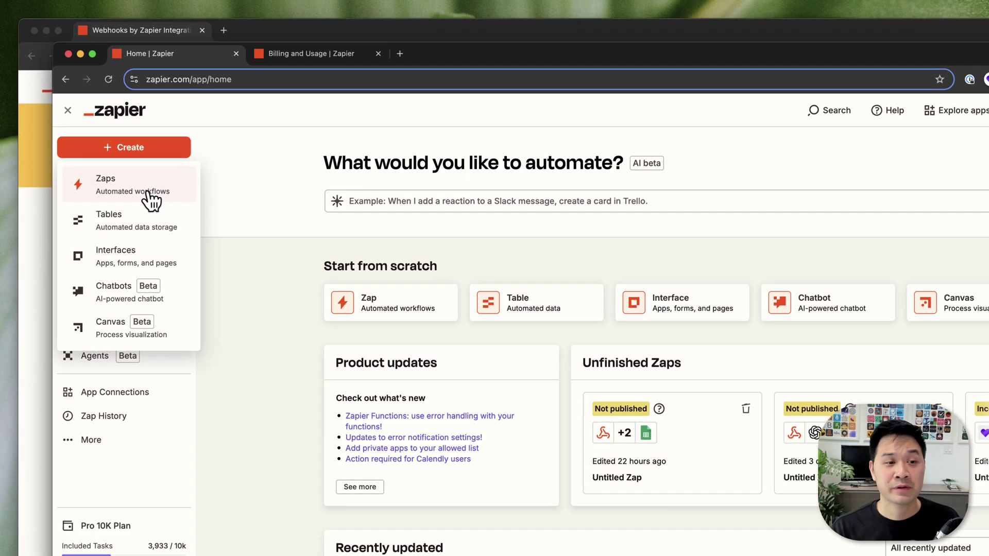
pyautogui.click(717, 354)
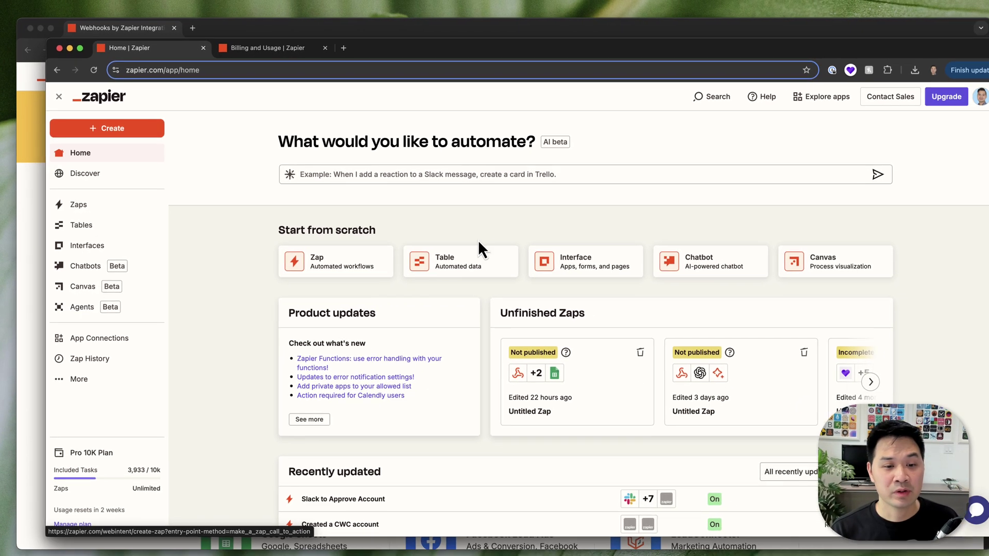
pyautogui.scroll(-5, 716, 236)
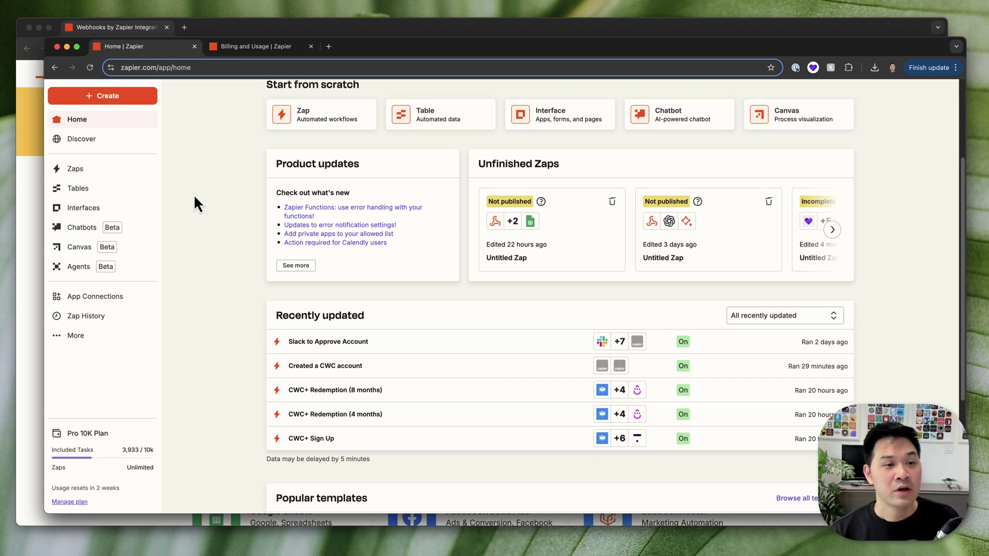
pyautogui.scroll(5, 186, 165)
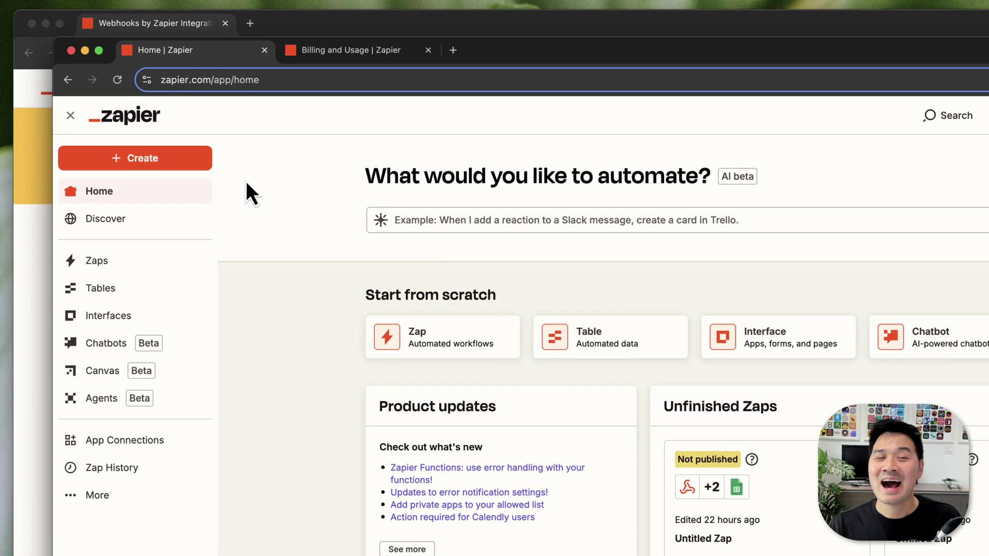
# Create a new blank Zap in the workflow editor
pyautogui.click(129, 160)
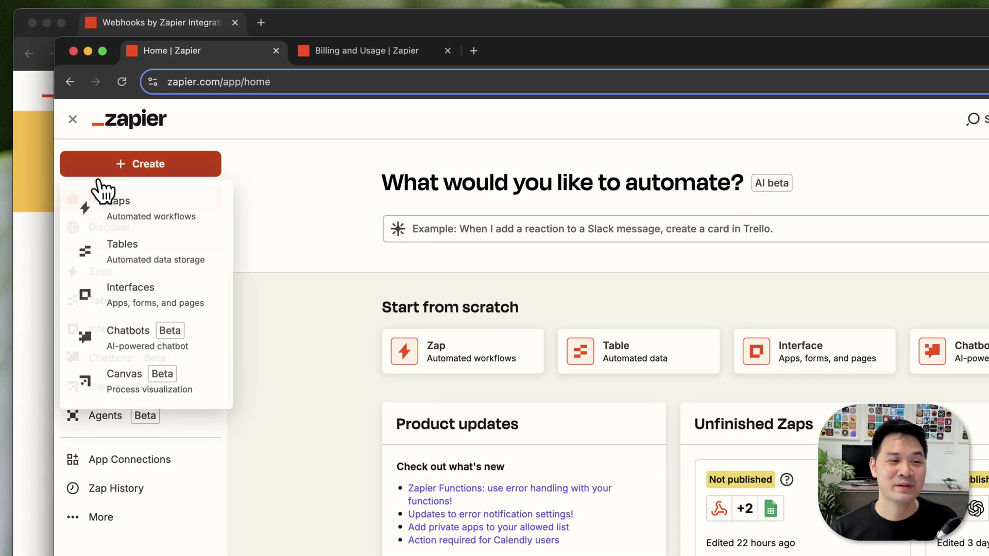
pyautogui.click(114, 209)
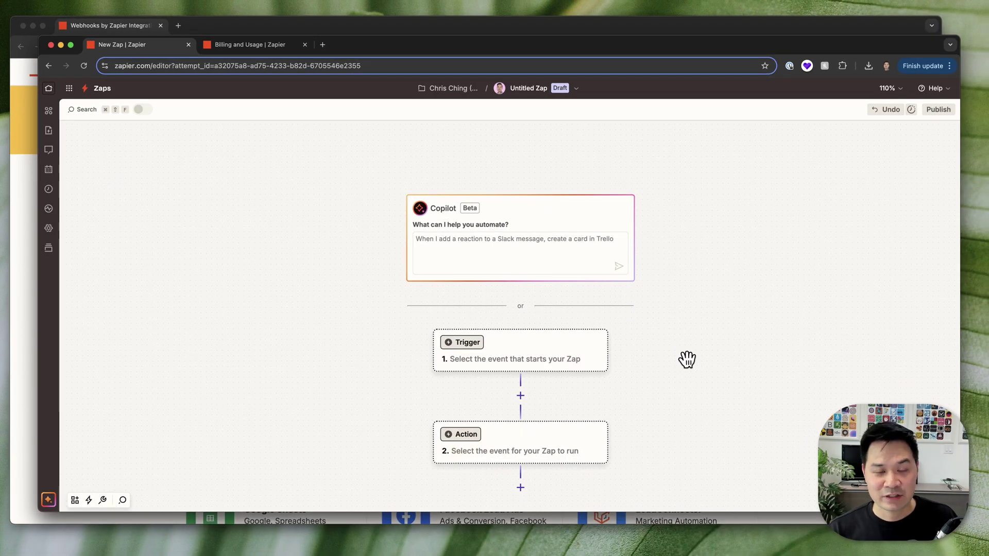
pyautogui.scroll(-3, 687, 359)
pyautogui.scroll(3, 713, 249)
pyautogui.scroll(-1, 651, 219)
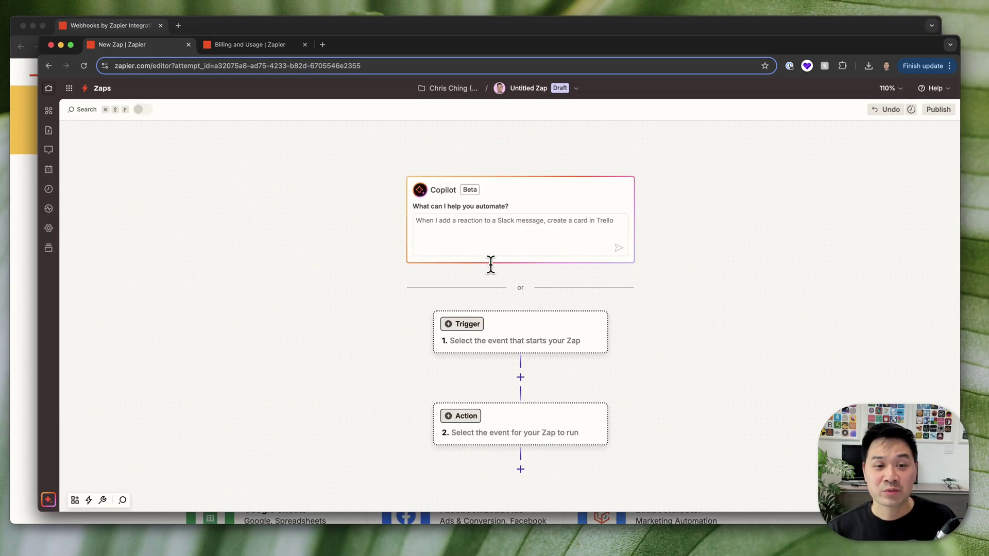
pyautogui.click(454, 240)
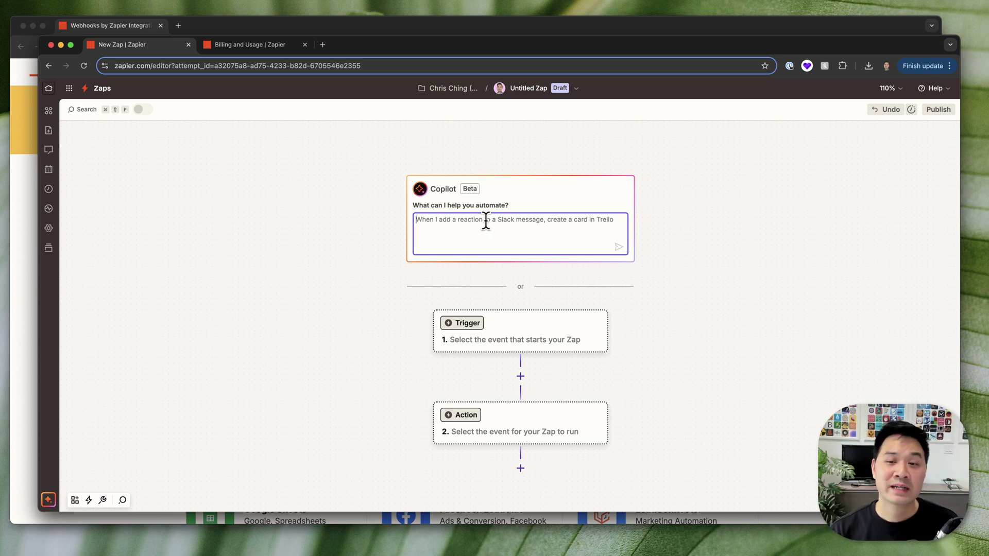
pyautogui.click(518, 324)
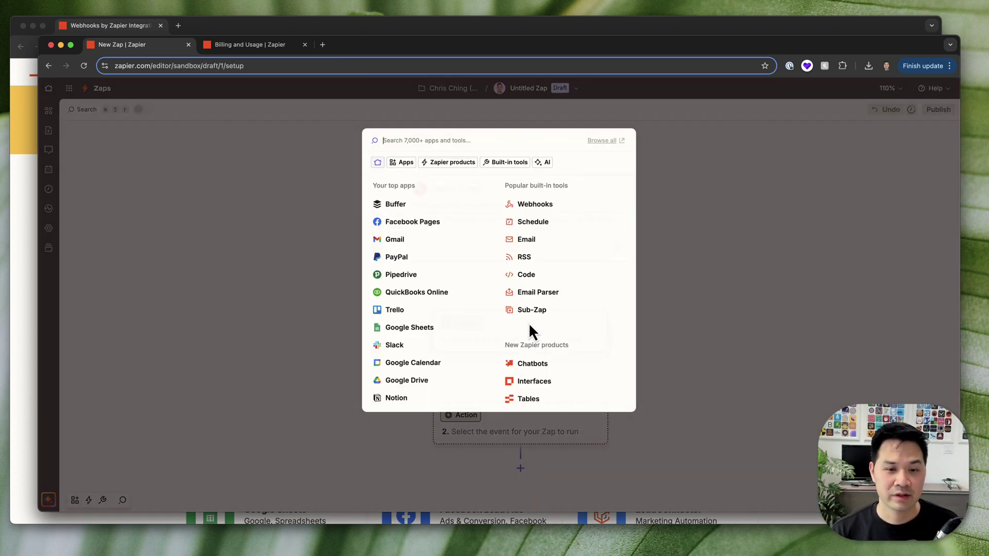
pyautogui.click(694, 248)
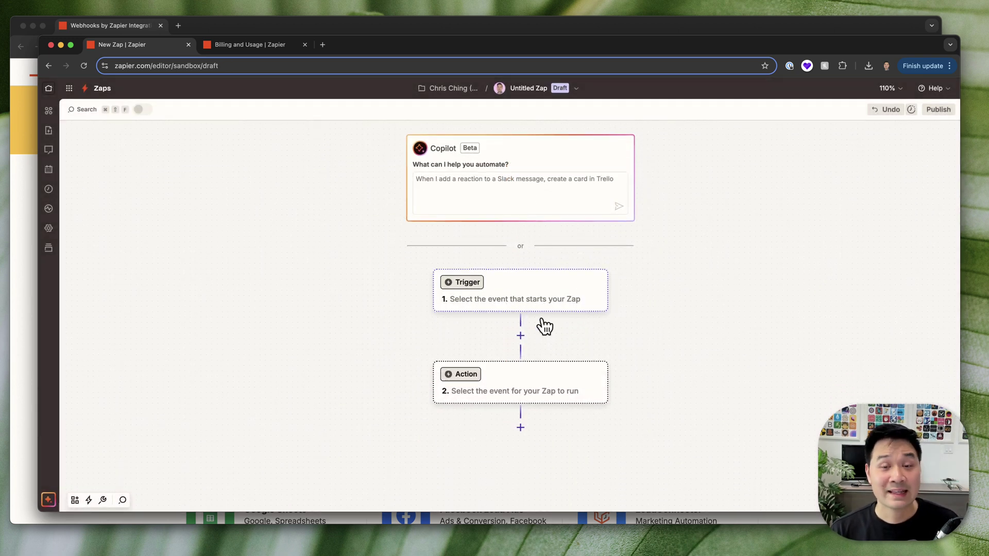
# Set the Zap's trigger to Webhooks by Zapier with the Catch Hook event
pyautogui.click(503, 289)
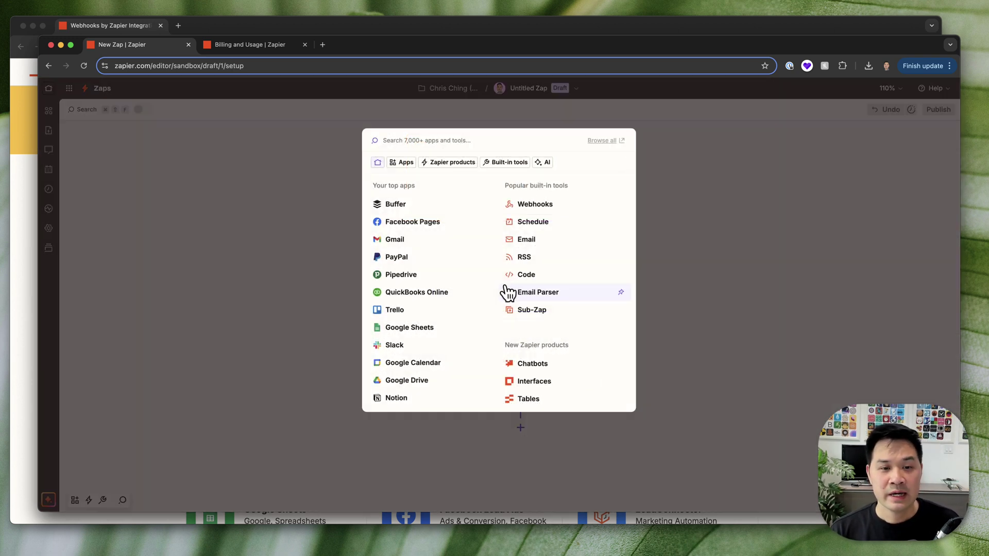
pyautogui.click(530, 206)
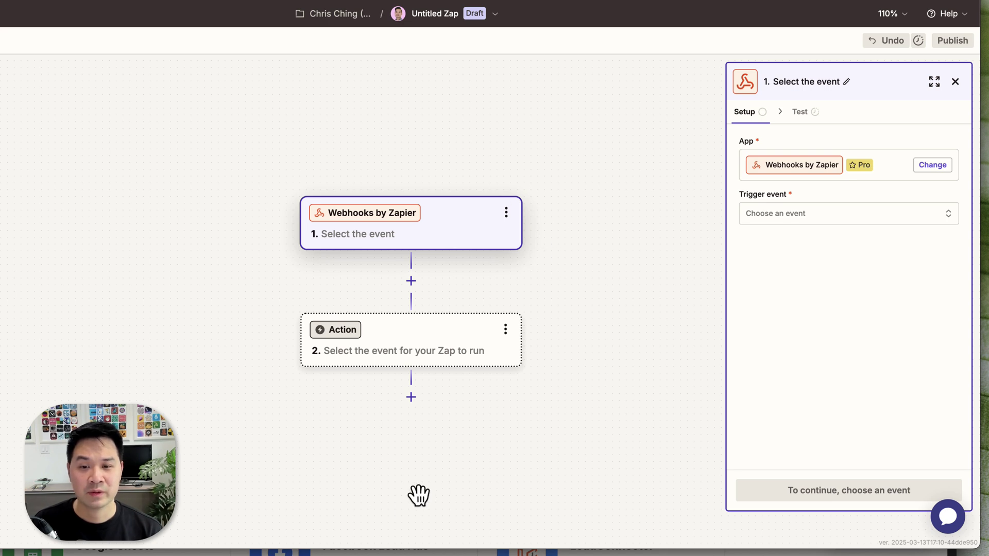
pyautogui.click(864, 221)
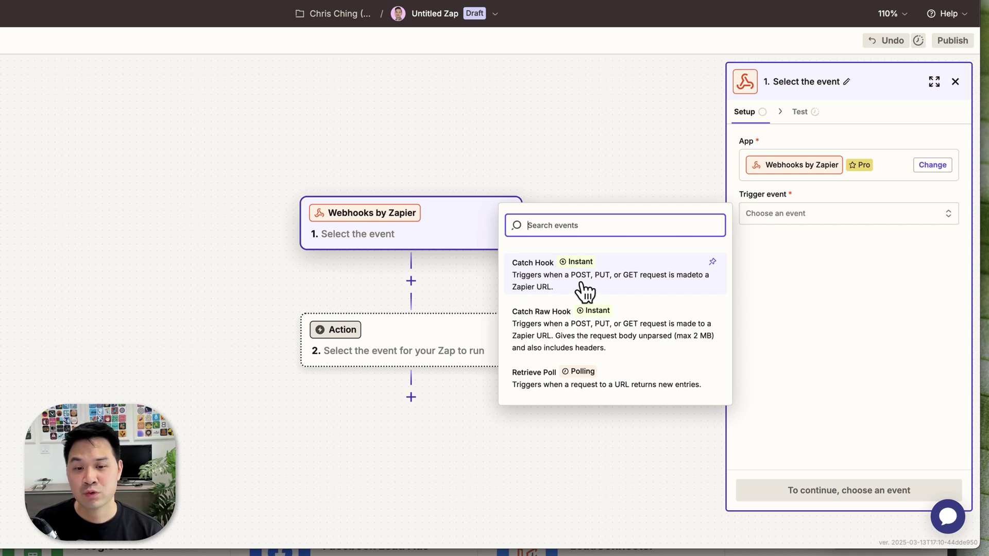
pyautogui.click(633, 284)
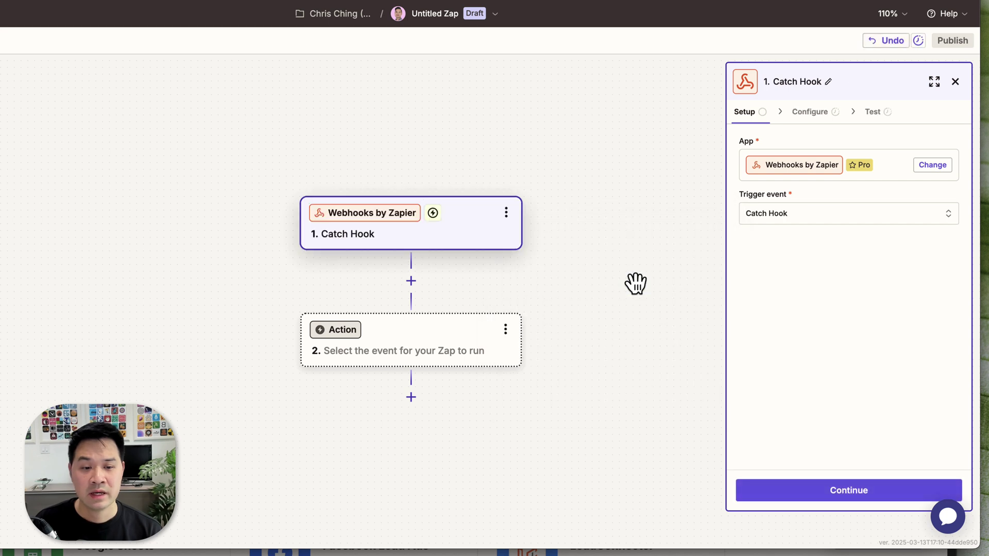
# Accept the Catch Hook setup with no child key and copy the generated webhook URL
pyautogui.click(830, 492)
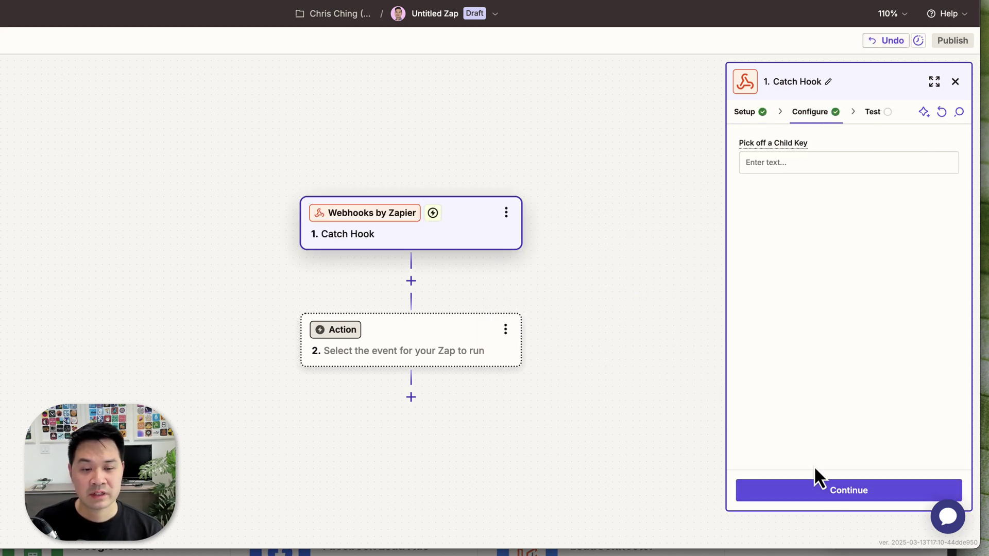
pyautogui.click(836, 491)
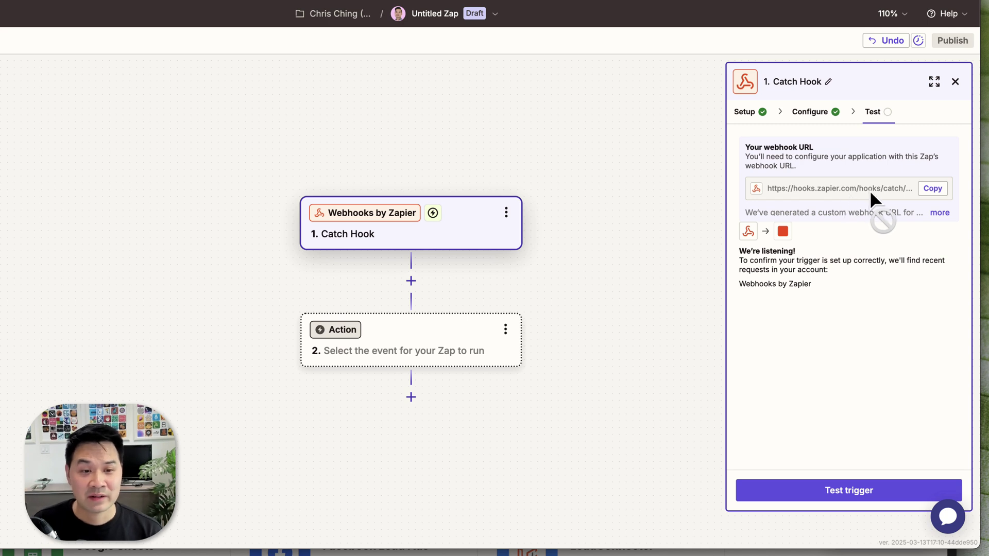
pyautogui.click(932, 189)
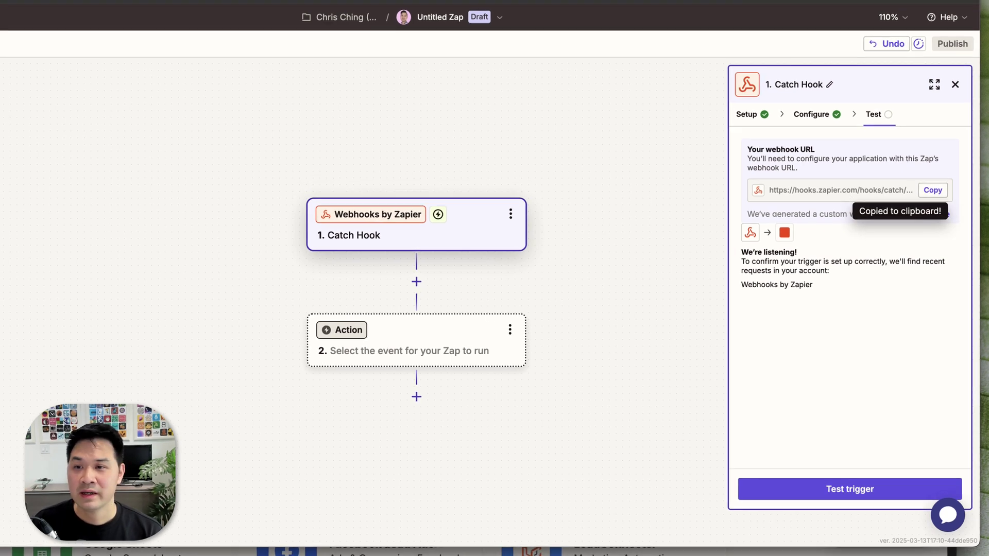
# Paste the copied webhook URL into the browser's address bar to examine the full address without loading it
pyautogui.click(135, 21)
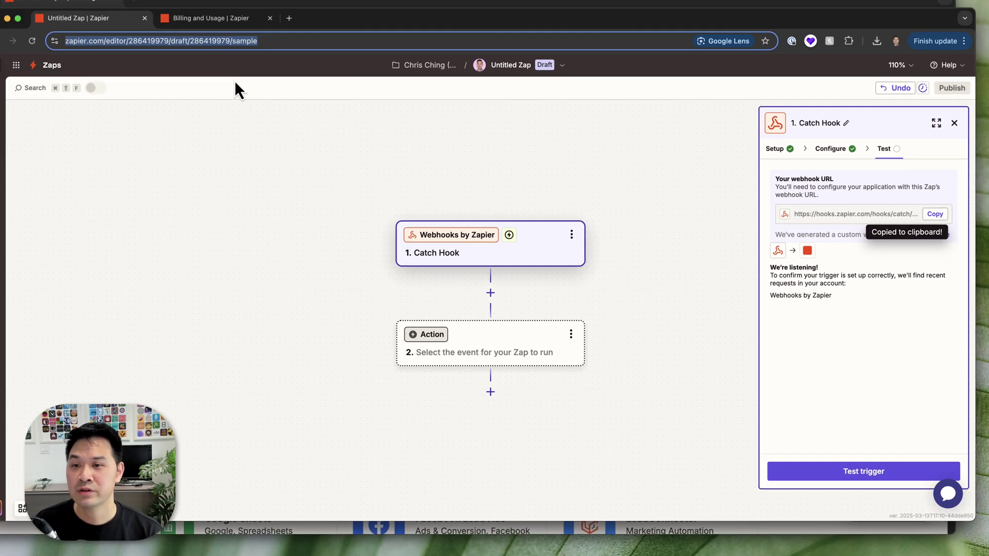
pyautogui.press('super+v')
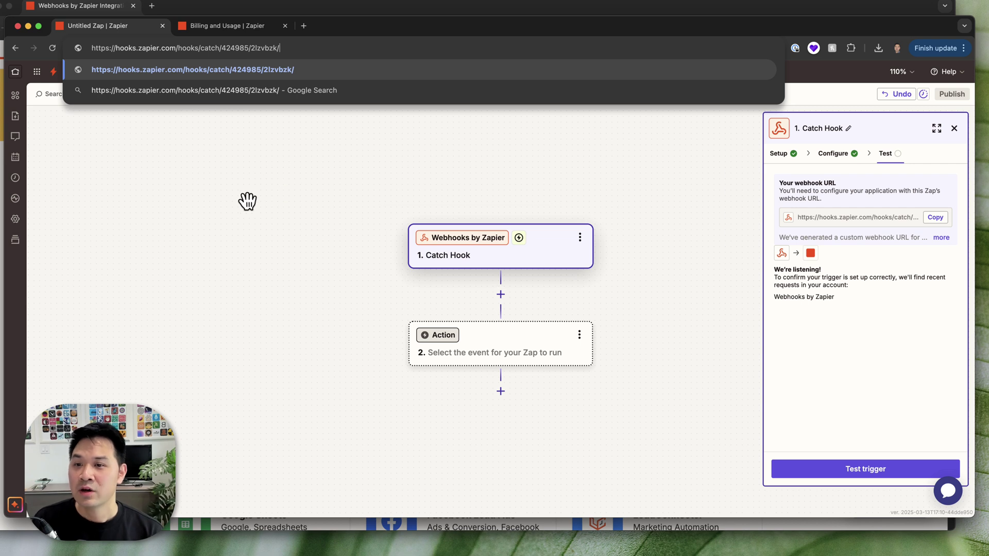
pyautogui.click(248, 201)
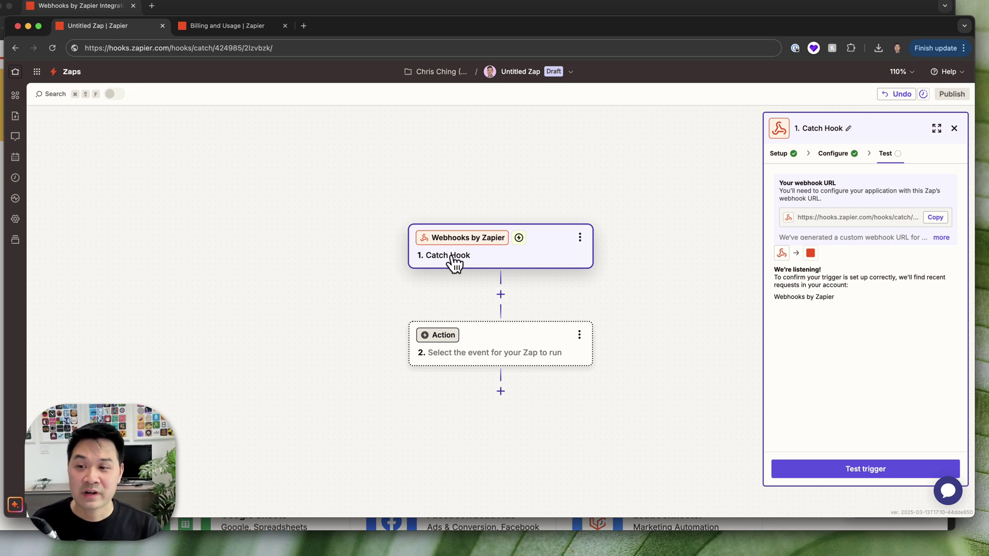
# Copy the Catch Hook trigger's webhook URL again
pyautogui.scroll(-2, 548, 346)
pyautogui.scroll(1, 556, 344)
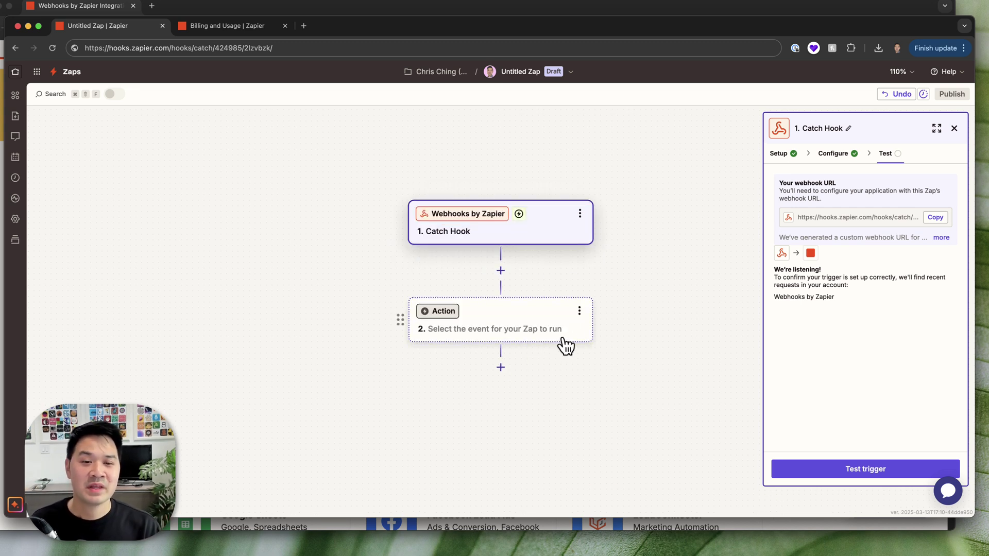
pyautogui.click(935, 218)
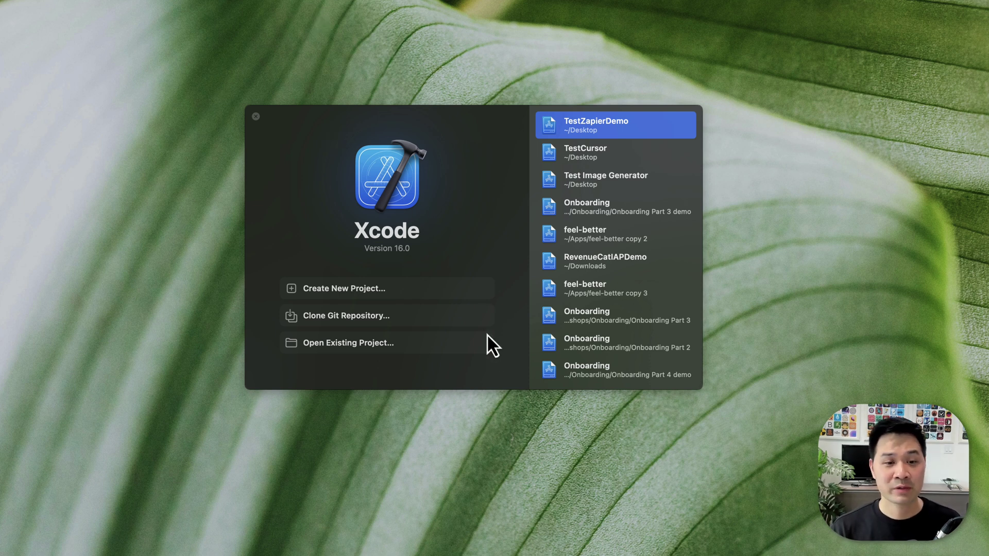
# In Xcode, create a new iOS App project named CalAIDemo with SwiftUI and Swift, saved on the Desktop without a Git repository
pyautogui.click(346, 288)
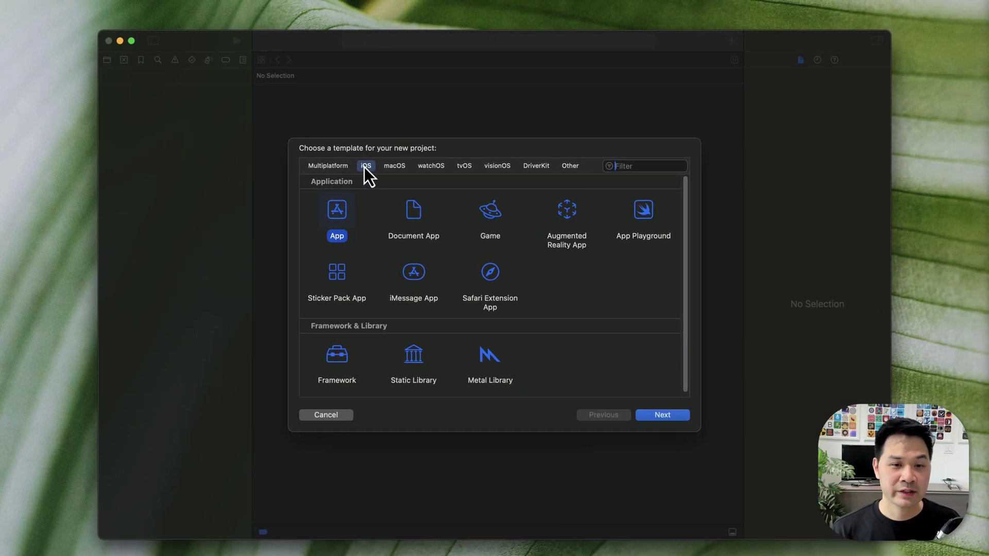
pyautogui.click(675, 414)
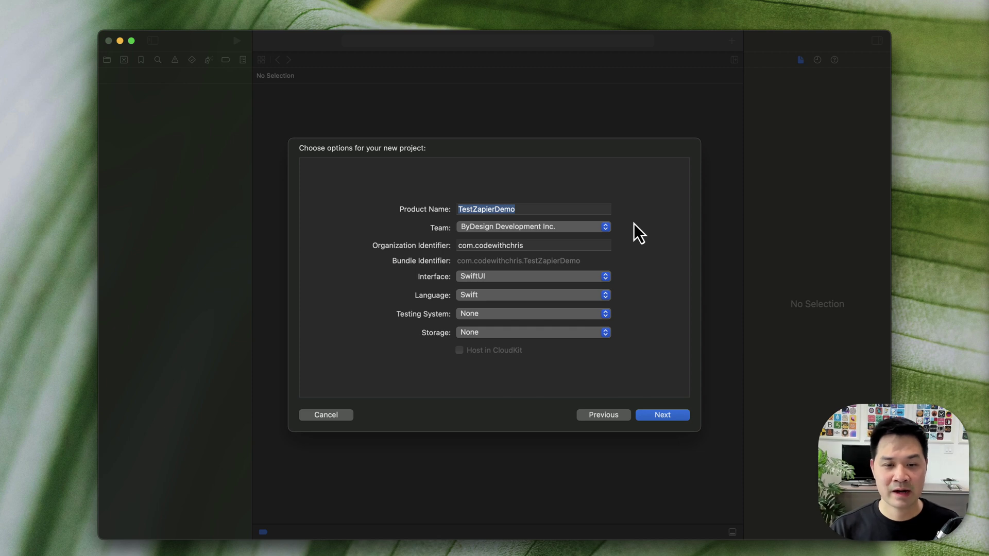
pyautogui.write('CalAIDemo')
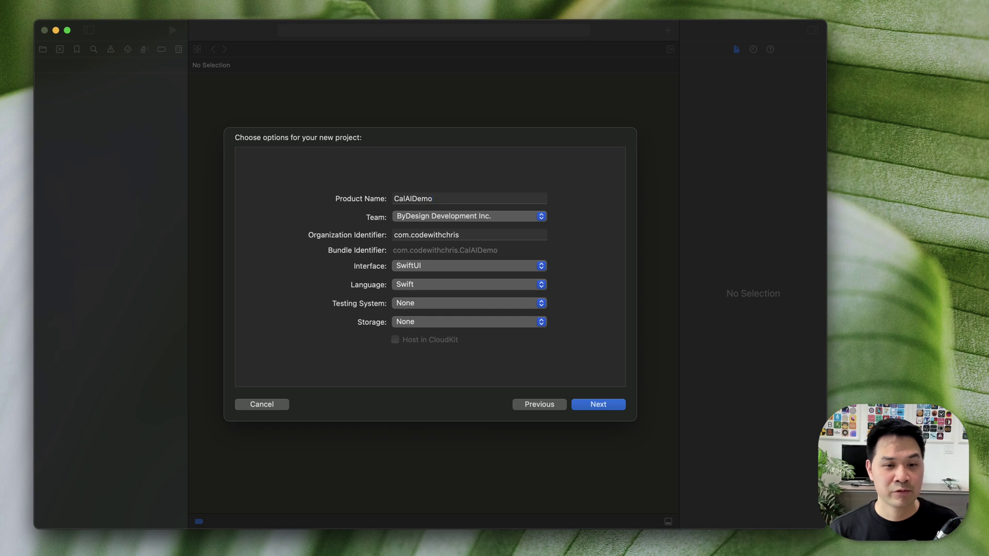
pyautogui.click(614, 405)
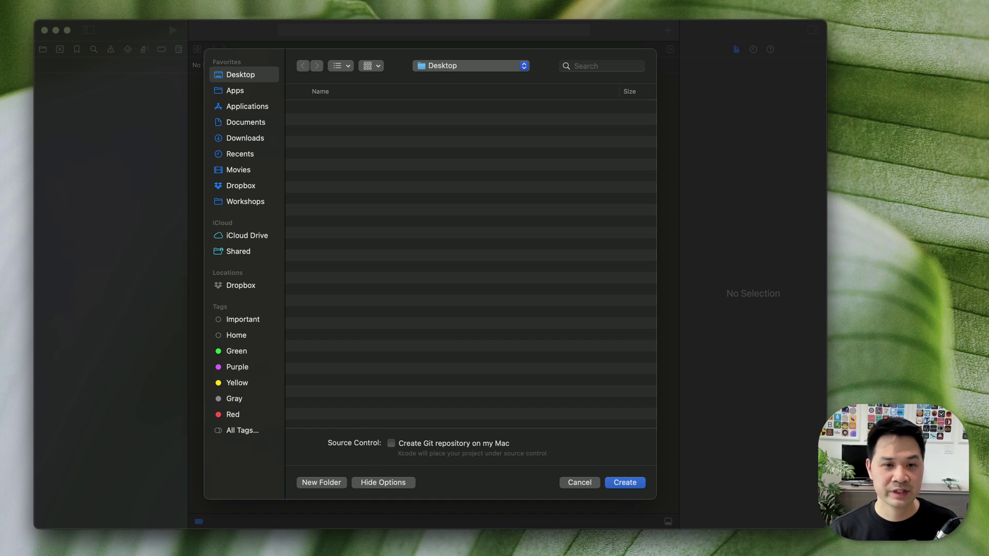
pyautogui.press('Return')
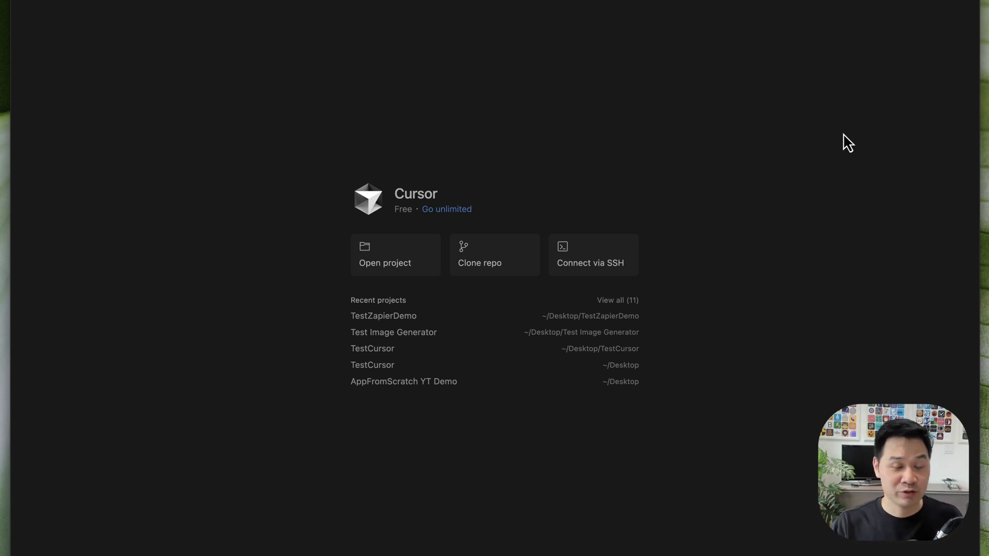
# In Cursor, open the inner CalAIDemo source folder from the CalAIDemo project on the Desktop
pyautogui.click(395, 254)
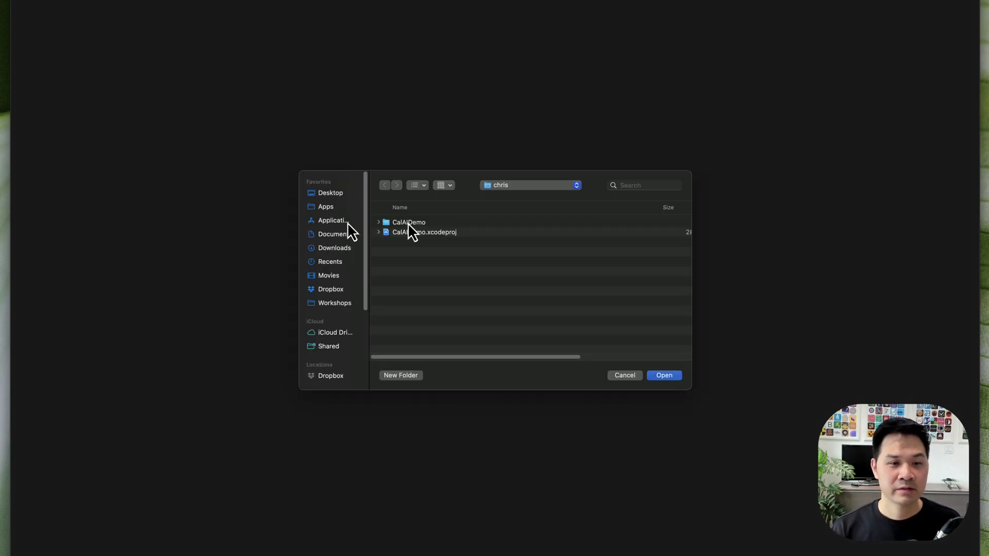
pyautogui.click(342, 194)
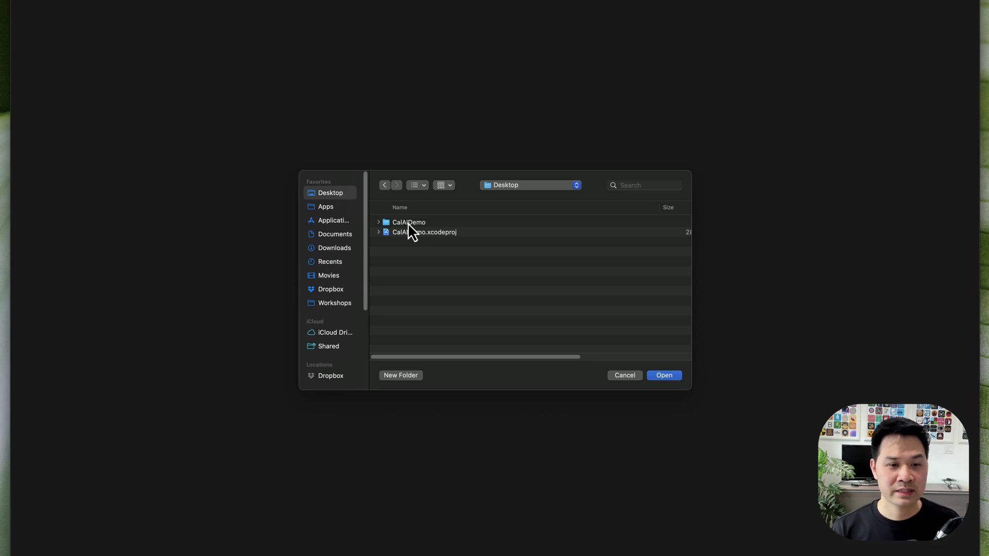
pyautogui.doubleClick(407, 223)
pyautogui.click(406, 223)
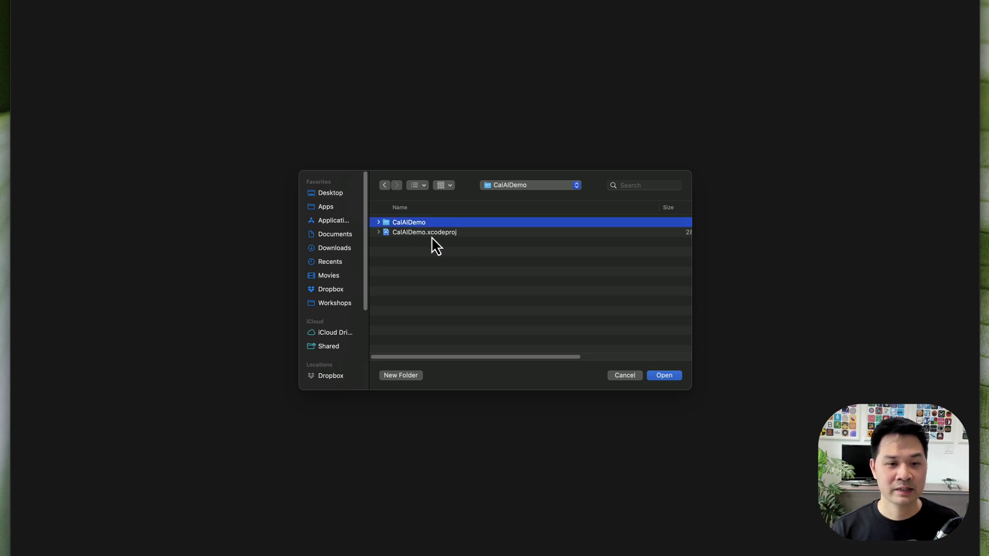
pyautogui.click(663, 375)
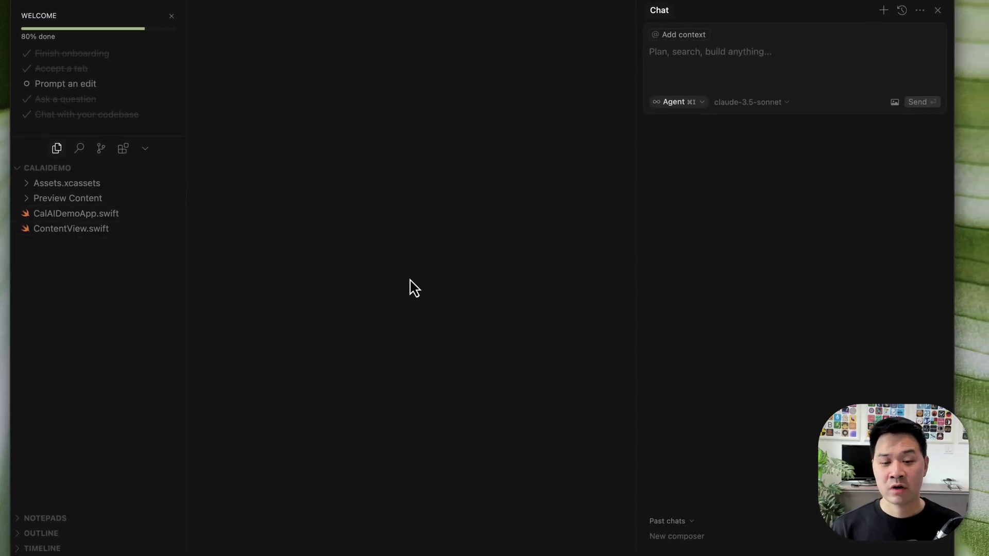
# Paste the prepared Agent prompt for a screen with photo capture or selection, a required context text box and a button sending a POST request
pyautogui.click(720, 56)
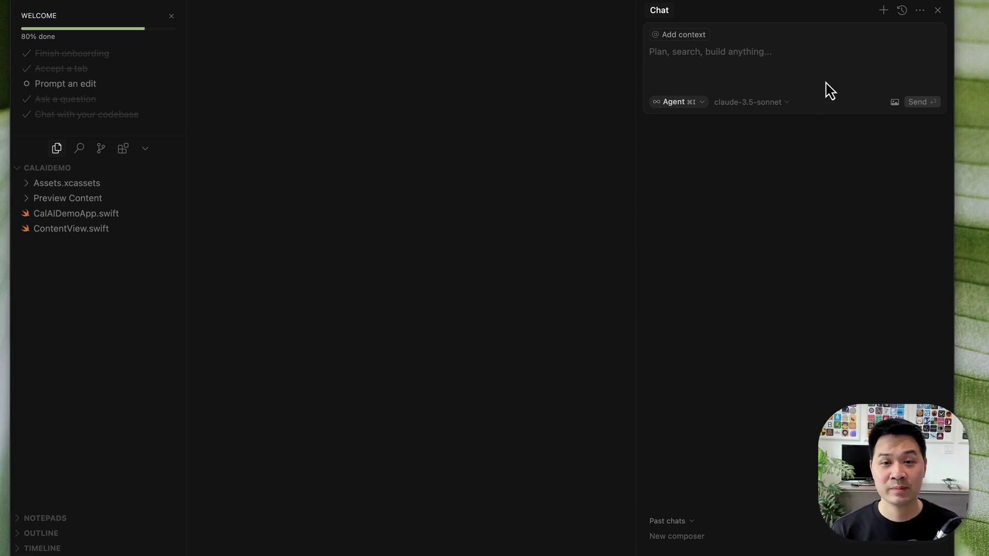
pyautogui.click(679, 53)
pyautogui.press('super+v')
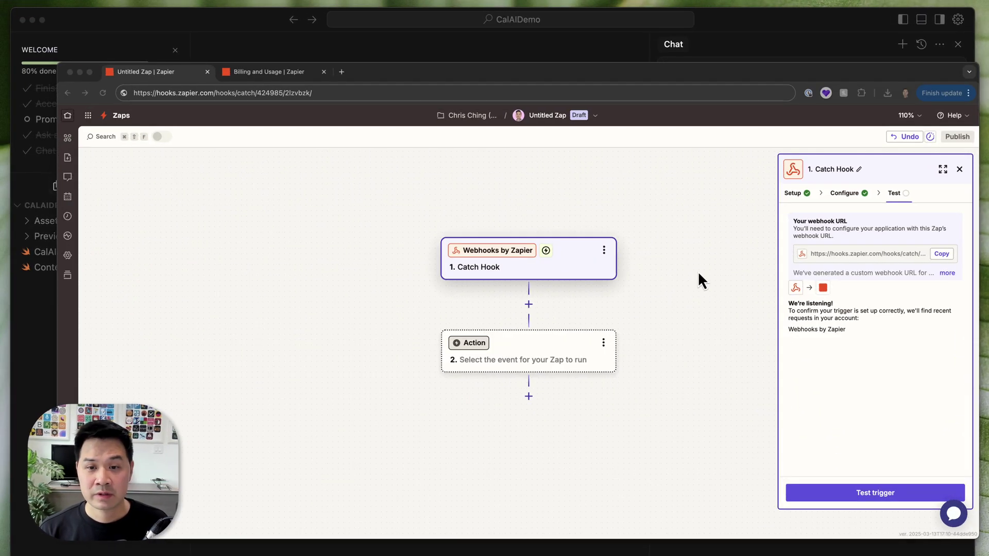
# Copy the Catch Hook webhook URL from Zapier, insert it after "POST request to" in the Cursor prompt, and send the prompt
pyautogui.click(940, 255)
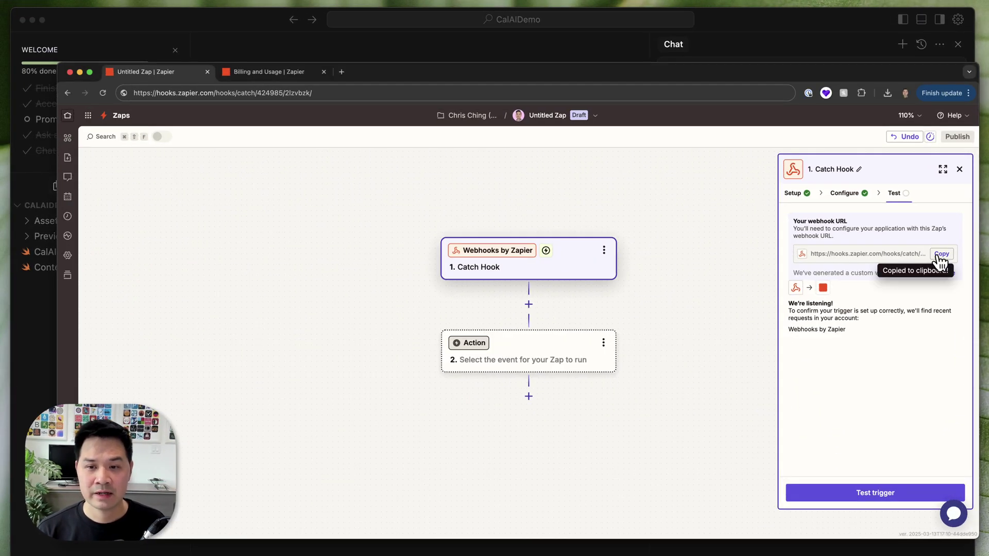
pyautogui.click(785, 32)
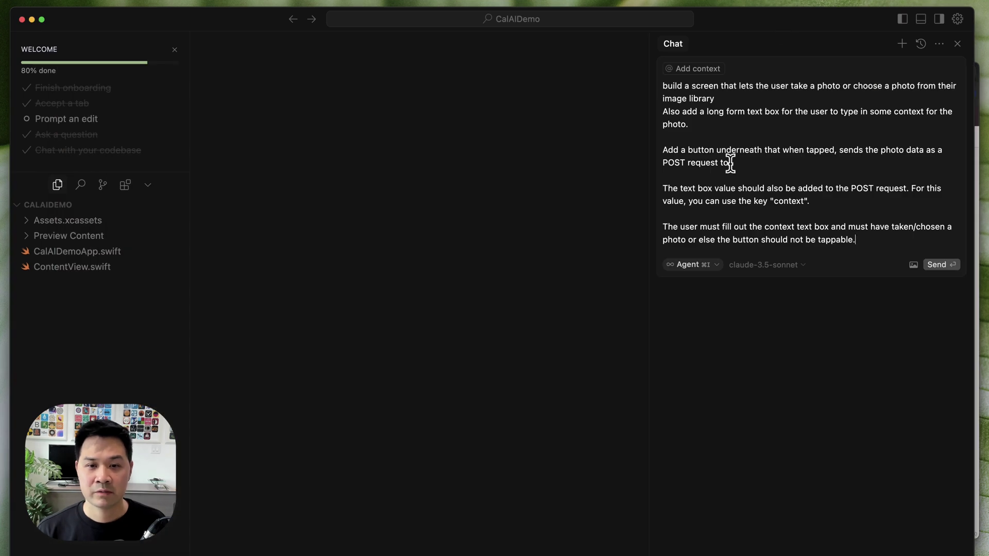
pyautogui.press('super+v')
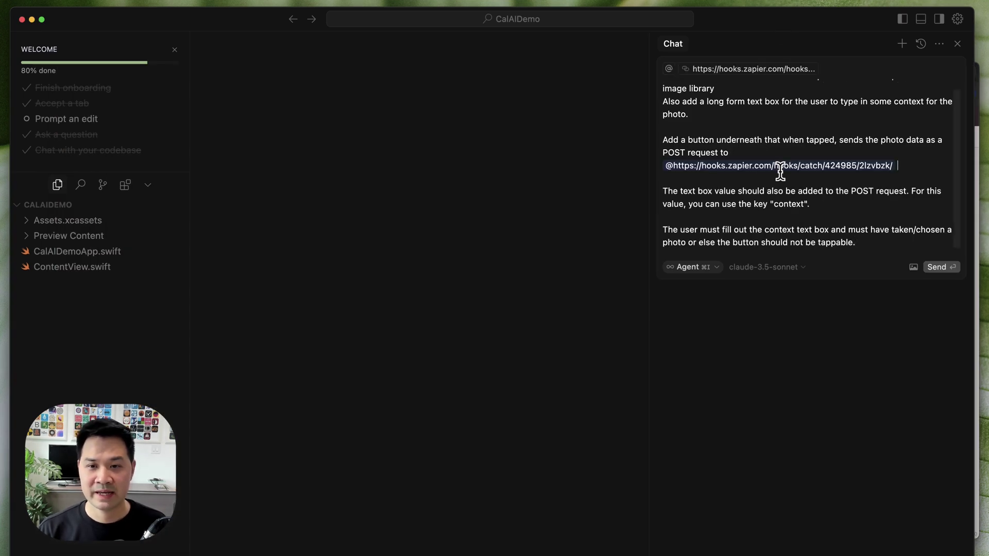
pyautogui.scroll(1, 783, 175)
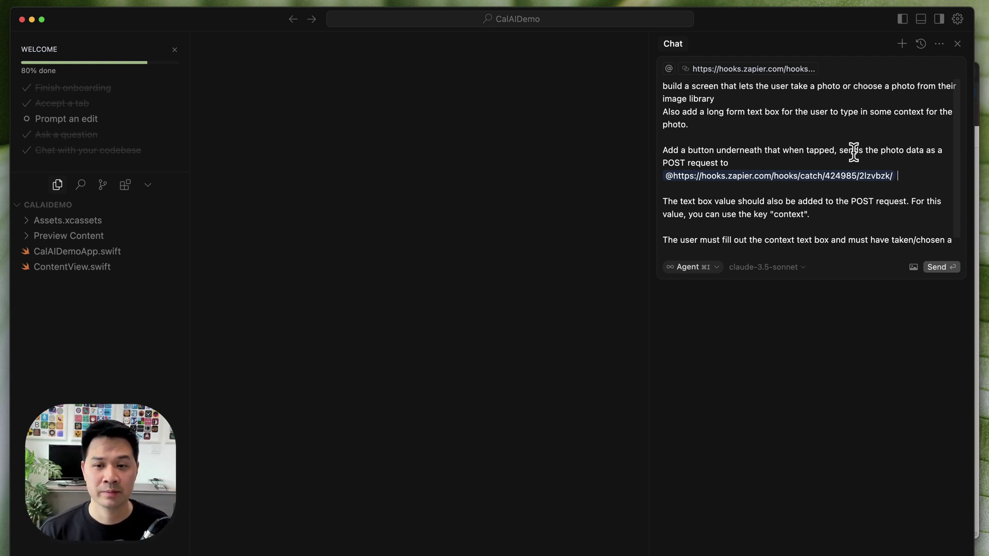
pyautogui.scroll(-1, 853, 154)
pyautogui.click(943, 268)
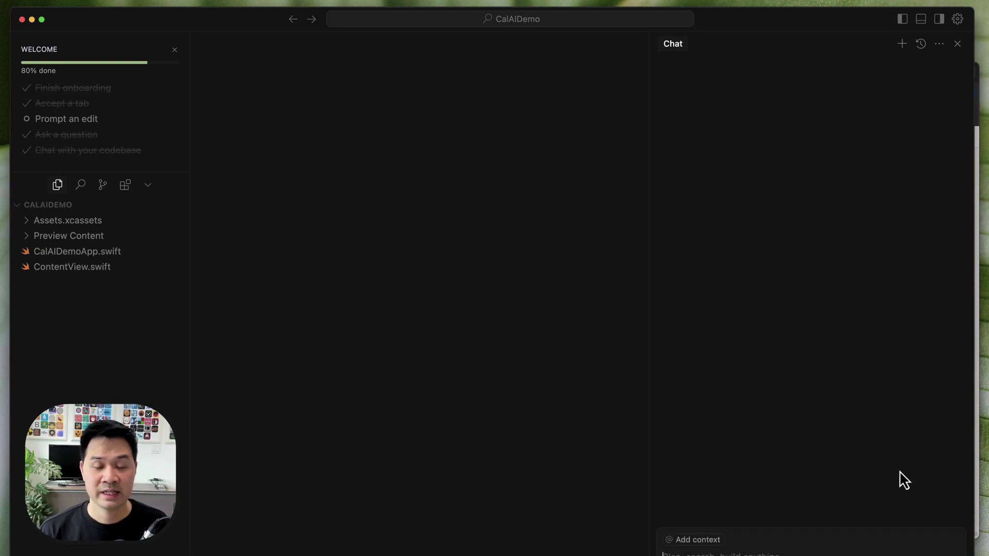
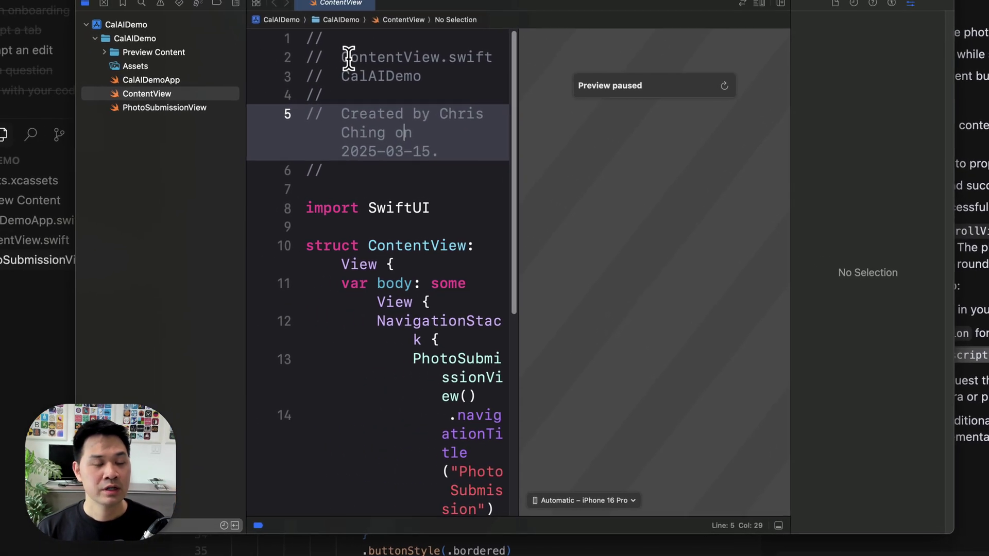
# In Xcode, add NSCameraUsageDescription to the CalAIDemo target's custom iOS properties with a value starting "To take a photo of your"
pyautogui.click(131, 24)
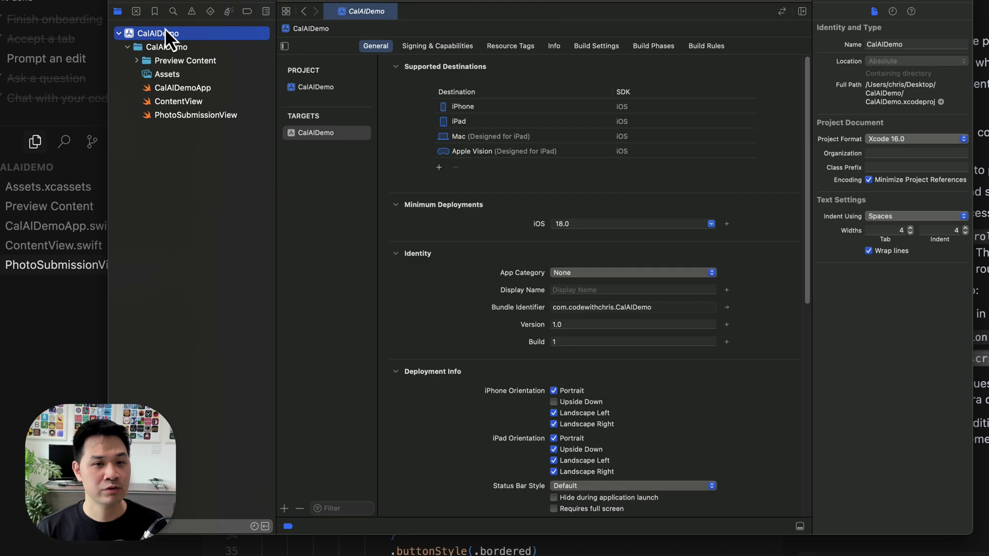
pyautogui.click(551, 46)
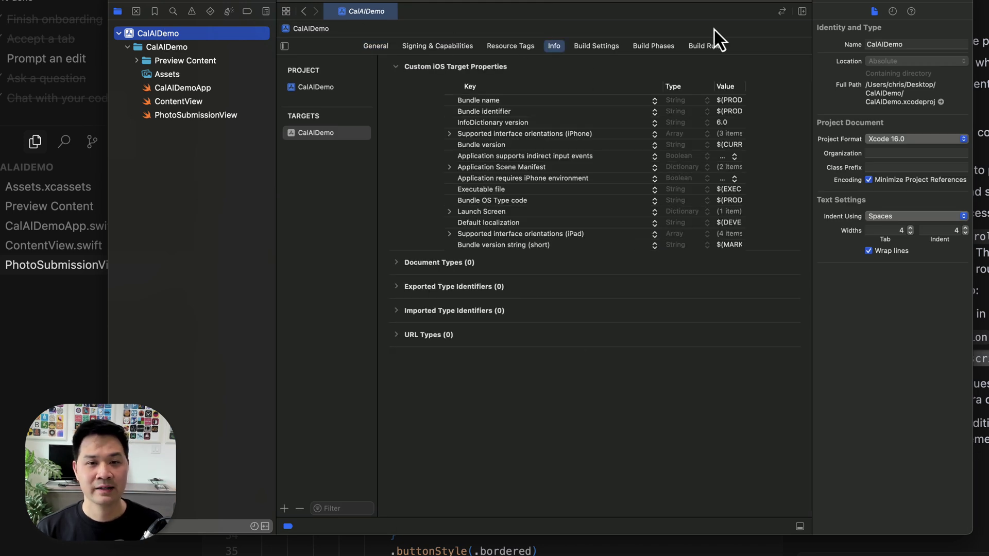
pyautogui.moveTo(752, 5); pyautogui.dragTo(625, 1)
pyautogui.click(515, 237)
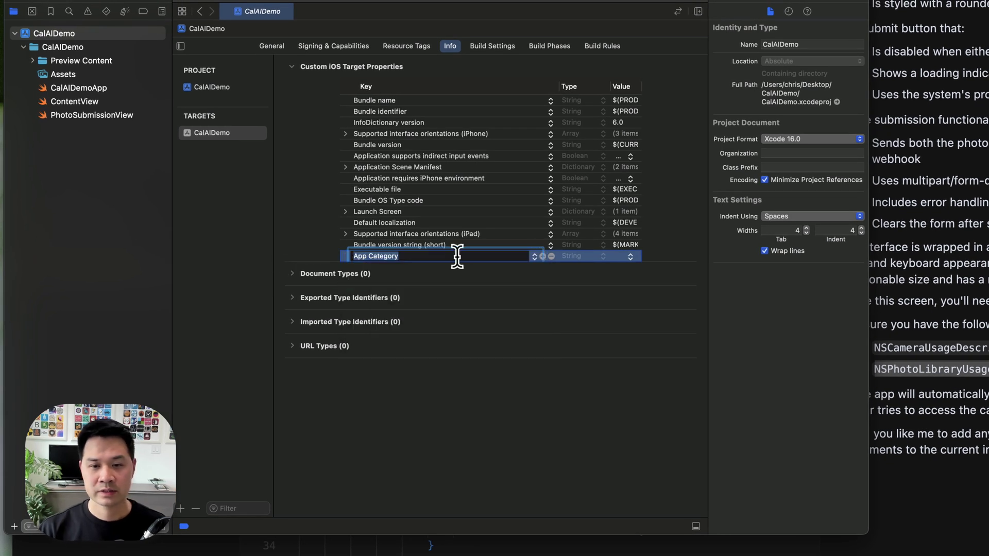
pyautogui.write('NSCameraUsageDescription')
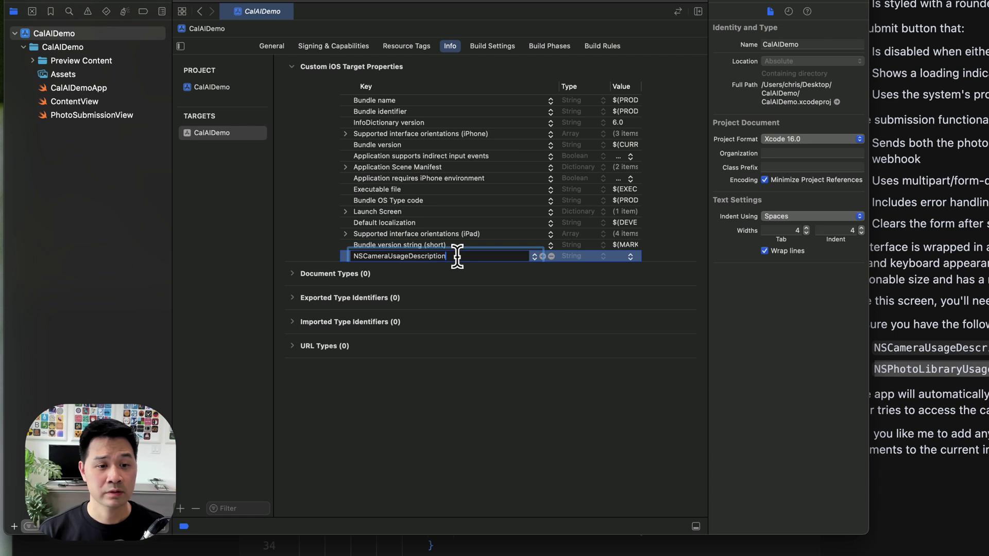
pyautogui.press('Return')
pyautogui.click(632, 257)
pyautogui.write('To take a photo o')
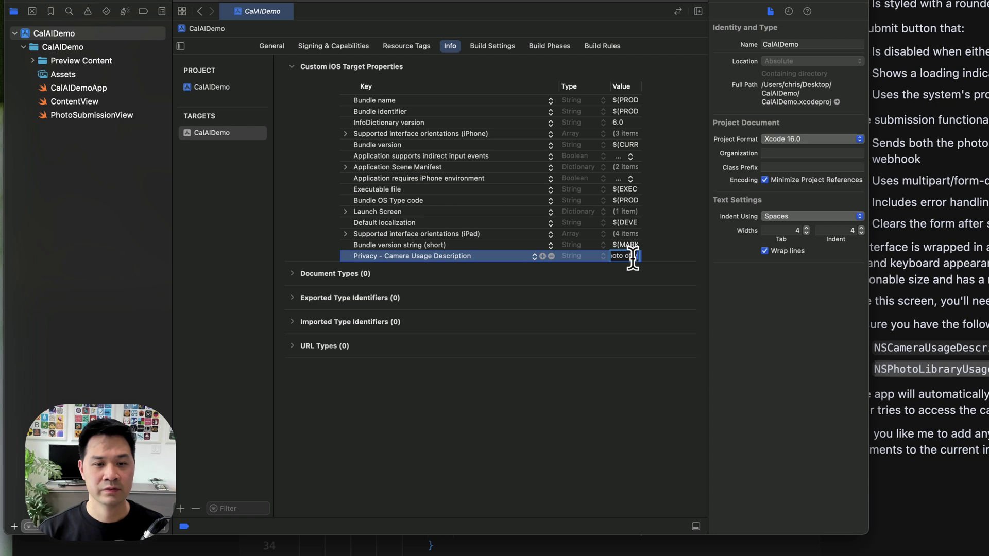
pyautogui.write('f your fo')
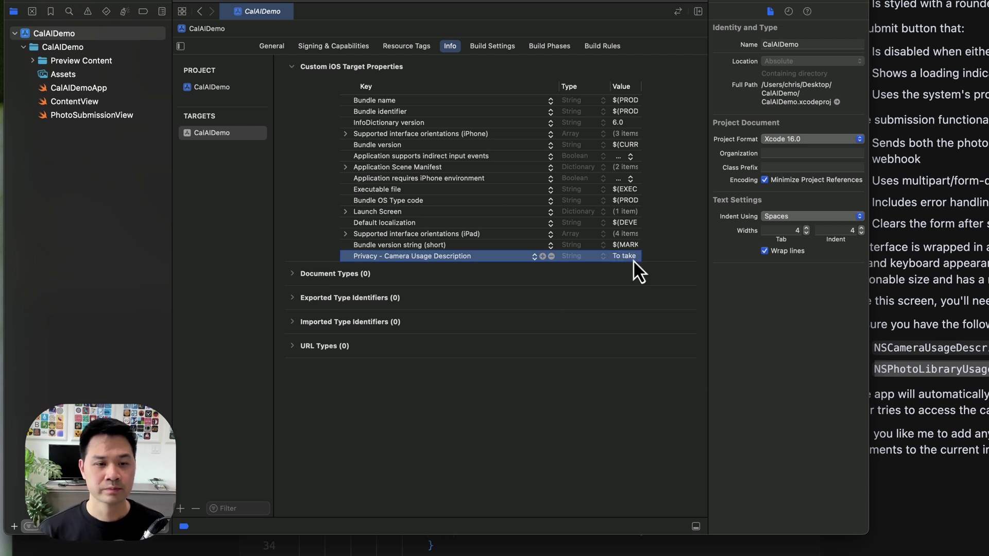
# Add NSPhotoLibraryUsageDescription to the target's custom iOS properties with a value starting "To upload a photo of"
pyautogui.click(544, 257)
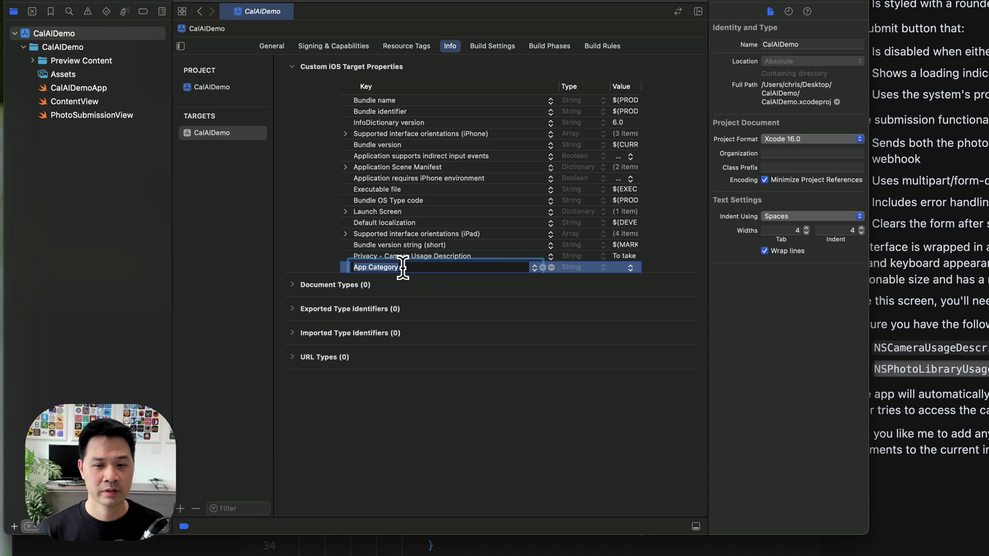
pyautogui.write('NSPhoto')
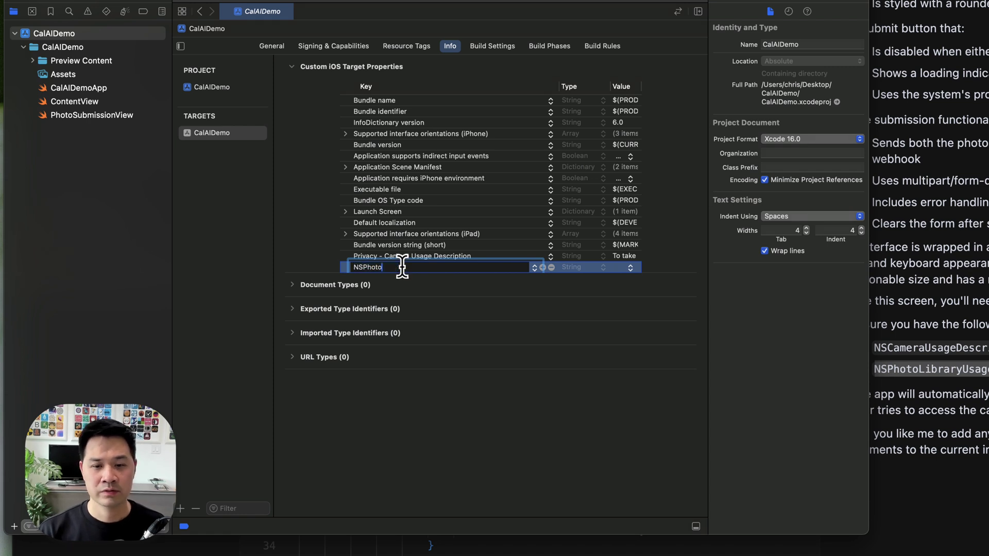
pyautogui.write('LibraryUsage')
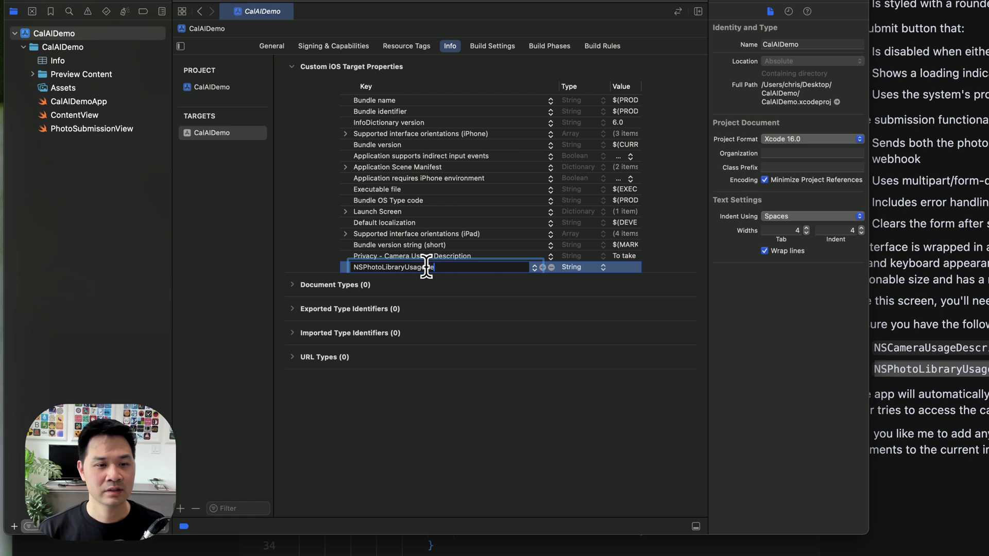
pyautogui.write('Description')
pyautogui.press('Return')
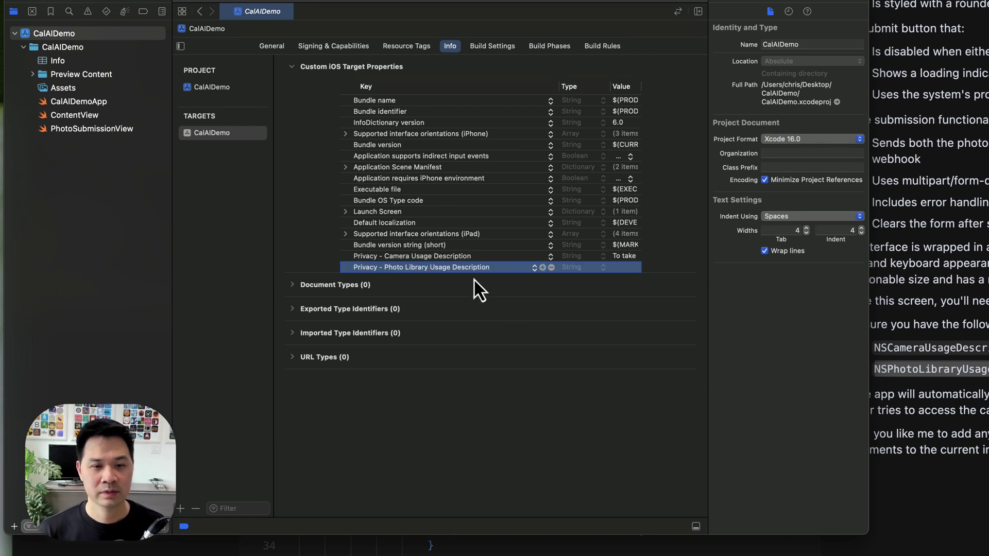
pyautogui.click(628, 268)
pyautogui.write('To')
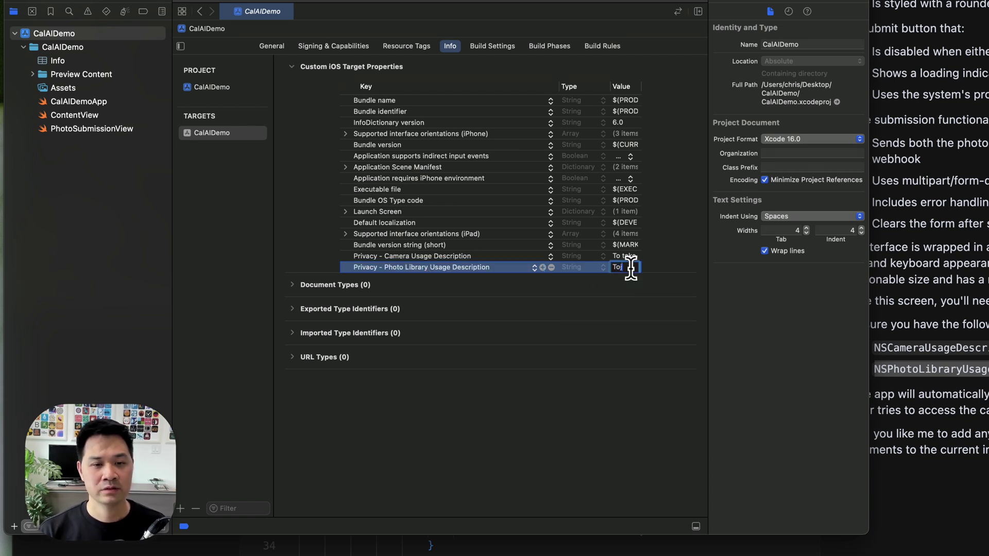
pyautogui.write(' upload a photo for y')
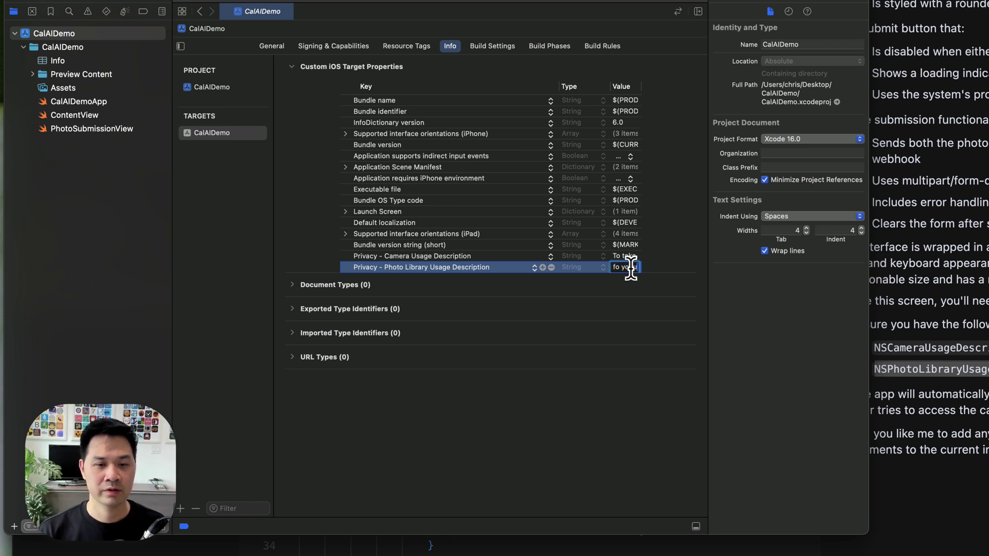
pyautogui.press('BackSpace')
pyautogui.press('BackSpace')
pyautogui.press('BackSpace')
pyautogui.press('BackSpace')
pyautogui.write('of y')
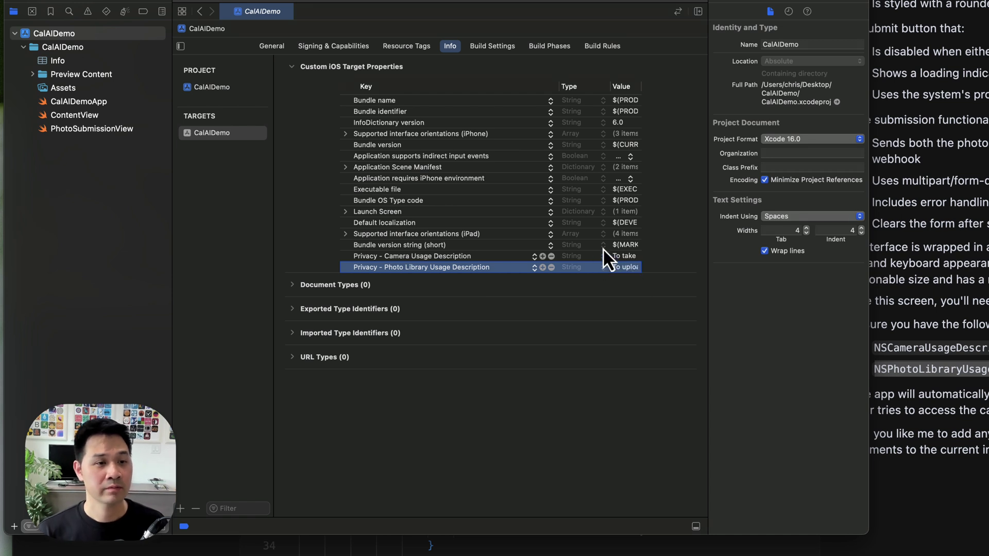
pyautogui.click(87, 283)
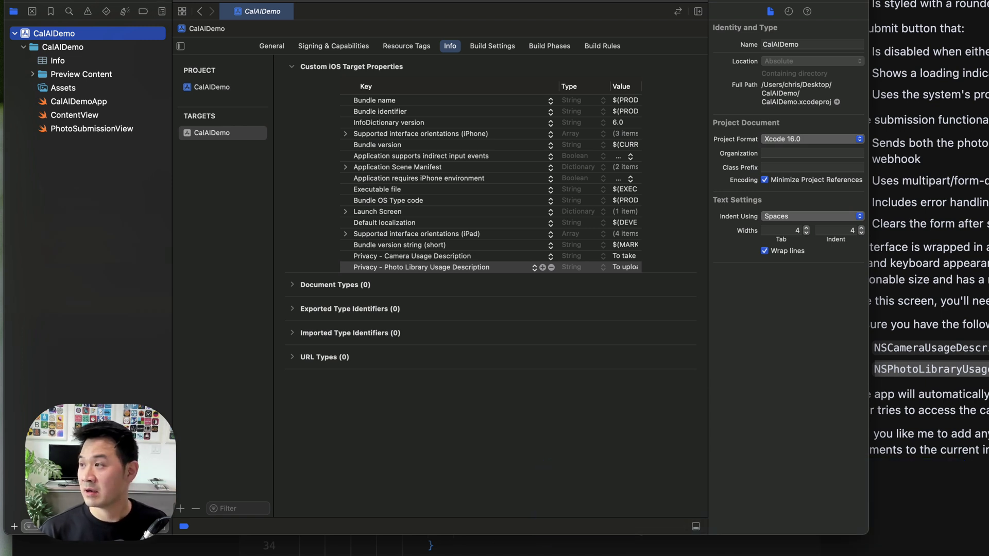
# Run the app in the iPhone 16 Pro simulator and choose the steak and fries photo from the library
pyautogui.moveTo(979, 15); pyautogui.dragTo(530, 7)
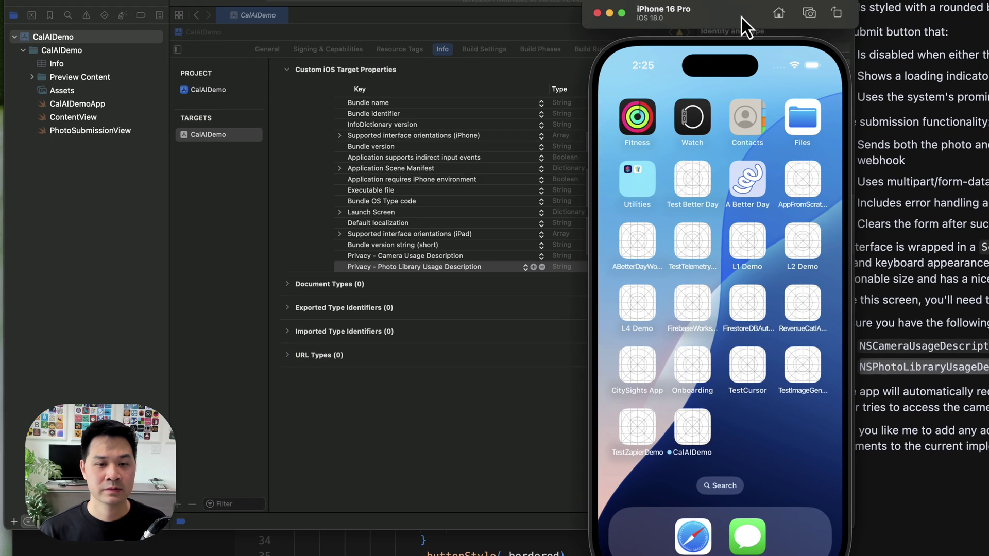
pyautogui.press('cmd+r')
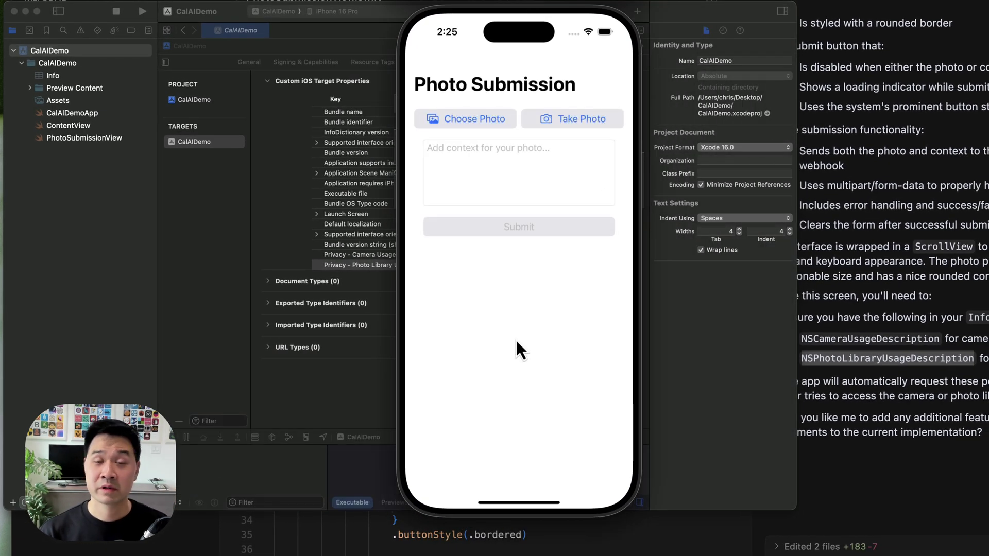
pyautogui.click(480, 124)
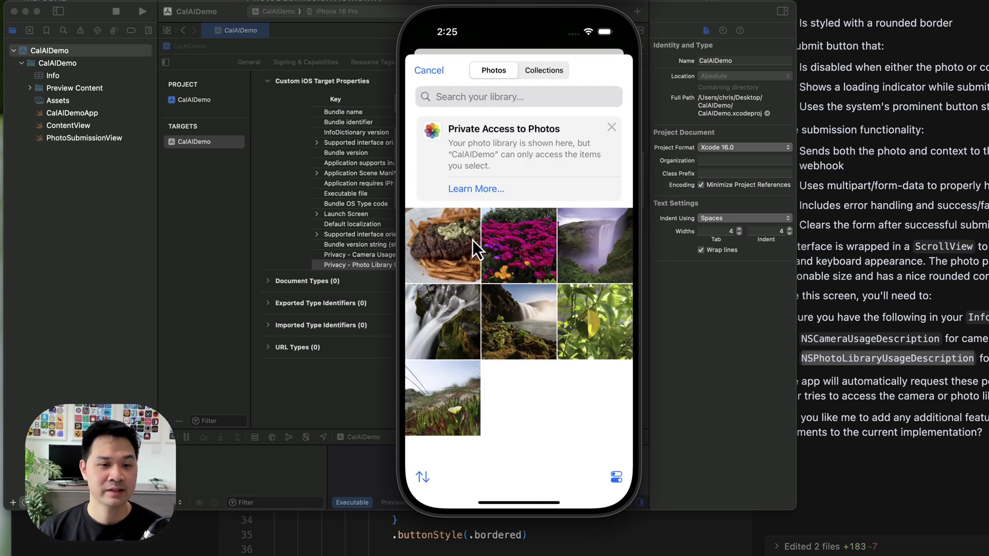
pyautogui.click(452, 246)
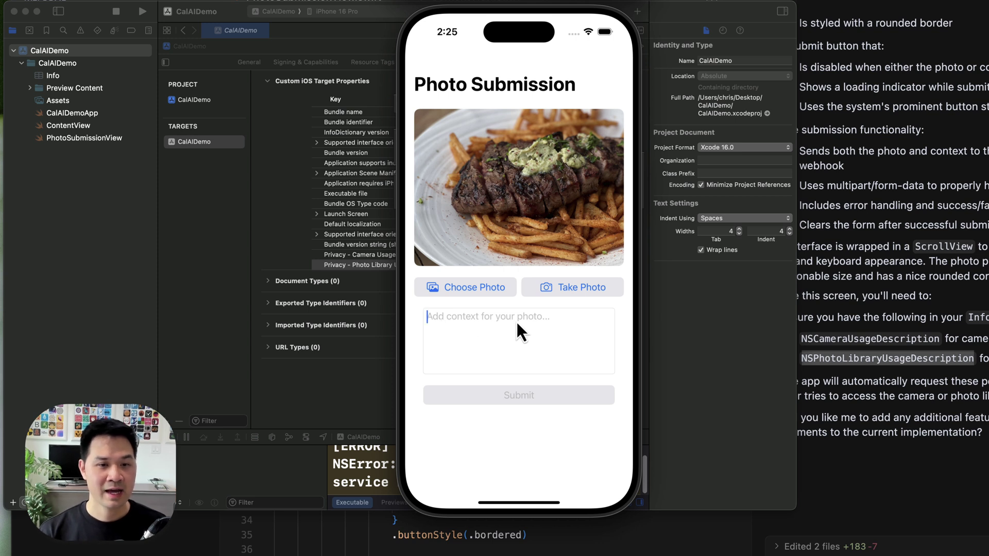
# Enter "Steak is 8 ounces" as the photo's context, submit the form and dismiss the result alert
pyautogui.write('Steak')
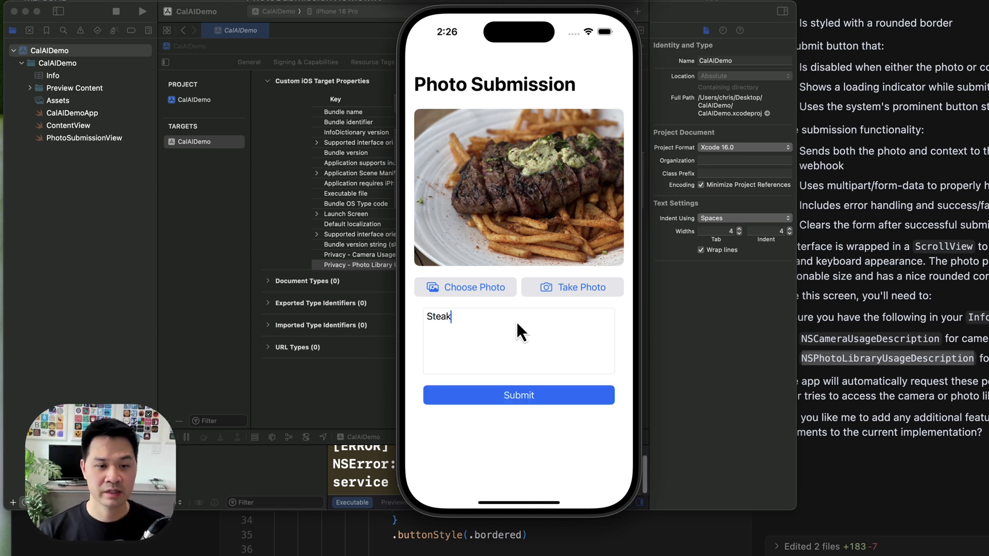
pyautogui.write(' is 8 ounces')
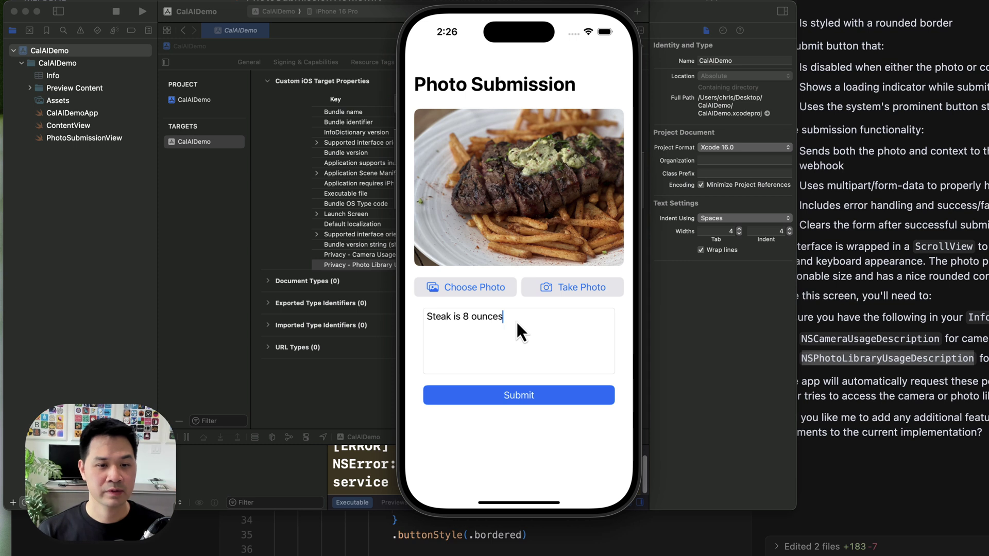
pyautogui.click(512, 402)
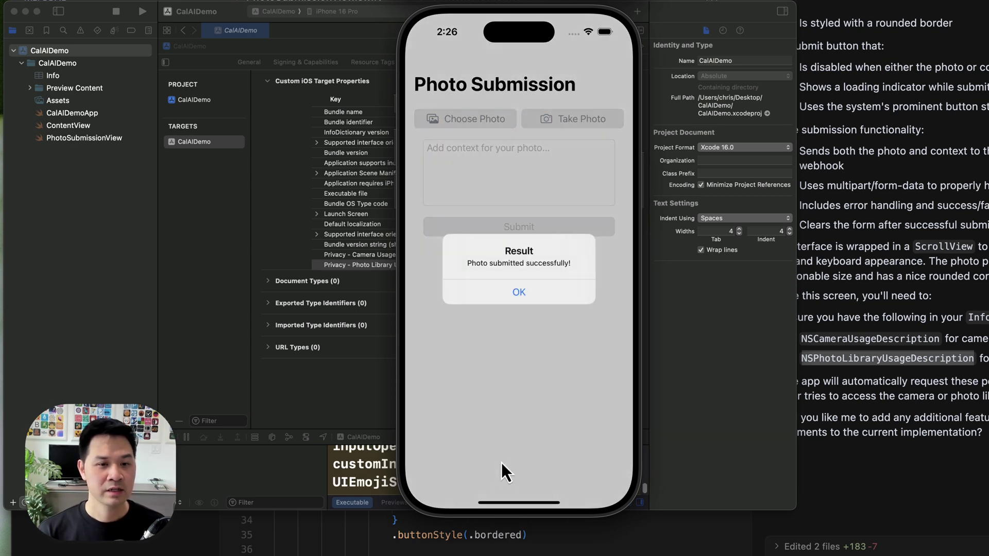
pyautogui.click(491, 299)
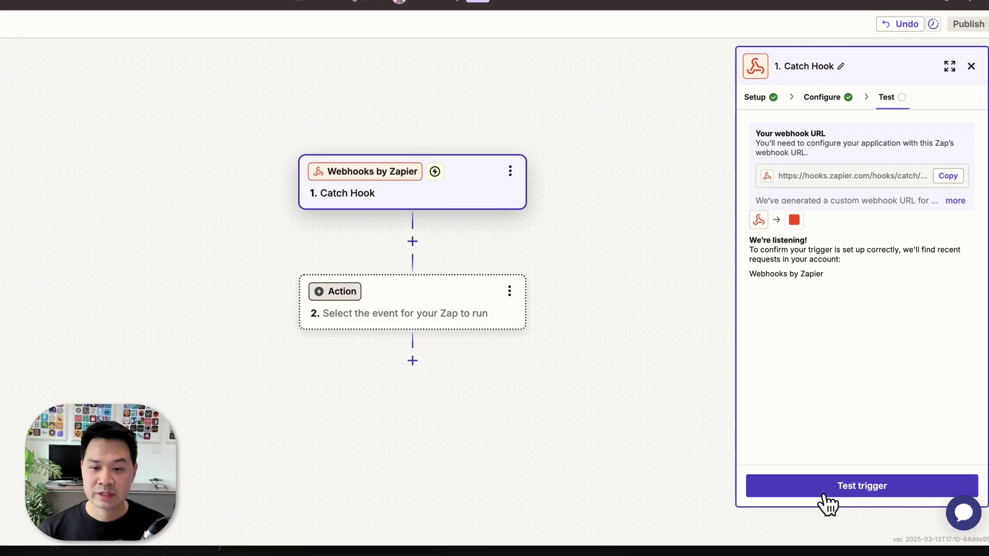
# In Zapier, test the Catch Hook trigger to retrieve the recent webhook requests
pyautogui.click(835, 488)
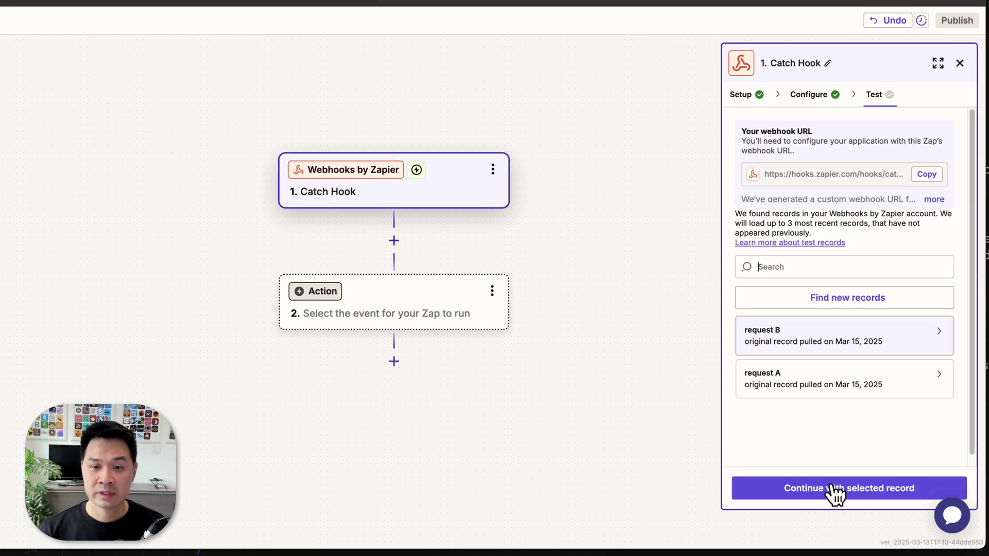
# Inspect request B's context and image data and continue with it as the Catch Hook trigger's test record
pyautogui.click(795, 384)
pyautogui.click(789, 344)
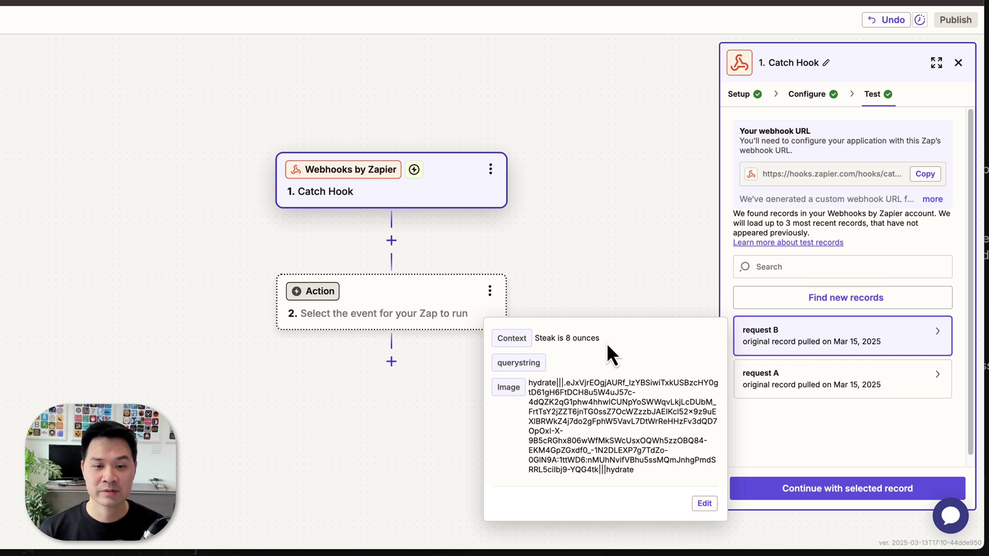
pyautogui.moveTo(532, 383); pyautogui.dragTo(603, 471)
pyautogui.click(603, 420)
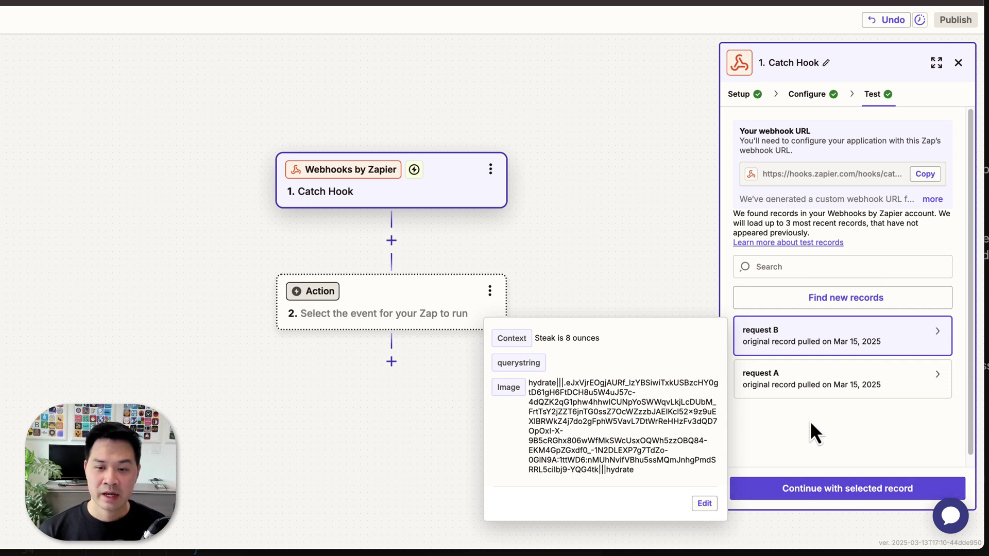
pyautogui.click(842, 497)
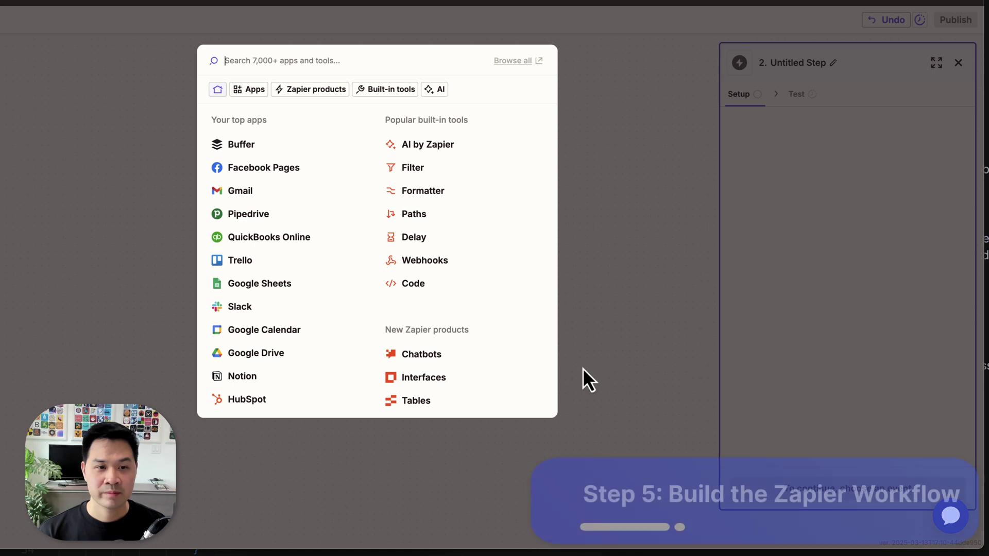
pyautogui.click(616, 126)
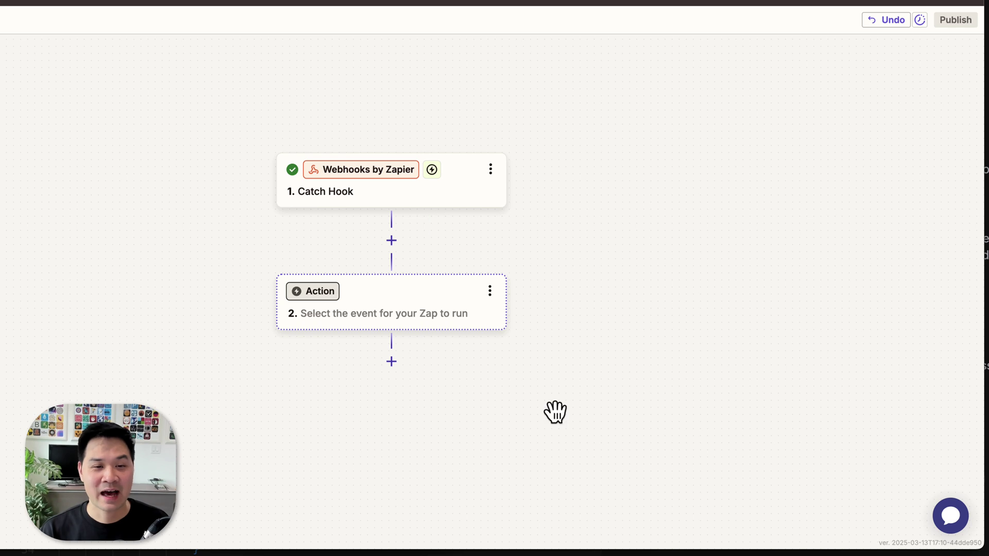
# Set the Zap's second step to ChatGPT (OpenAI) with the Analyze Image Content With Vision event and continue to its configuration
pyautogui.click(368, 312)
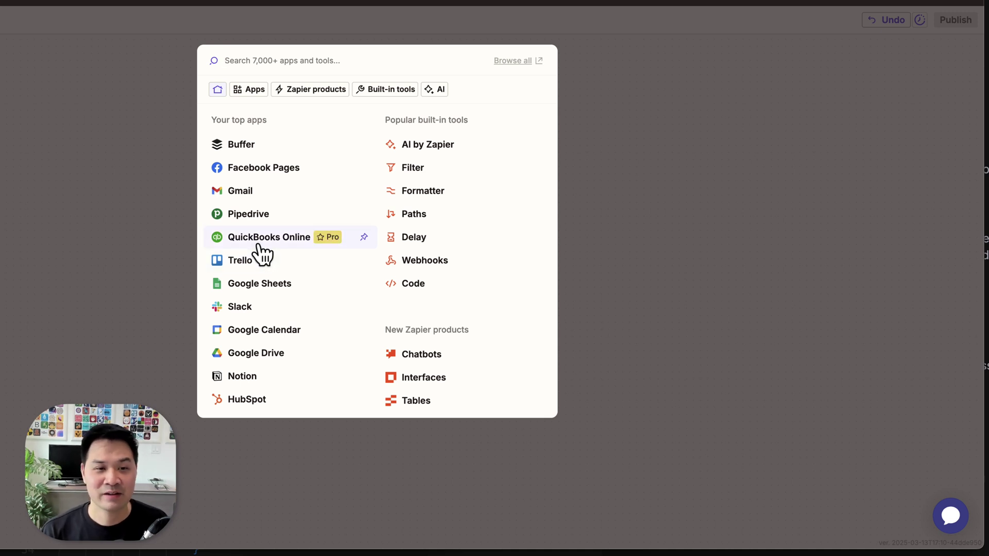
pyautogui.write('openai')
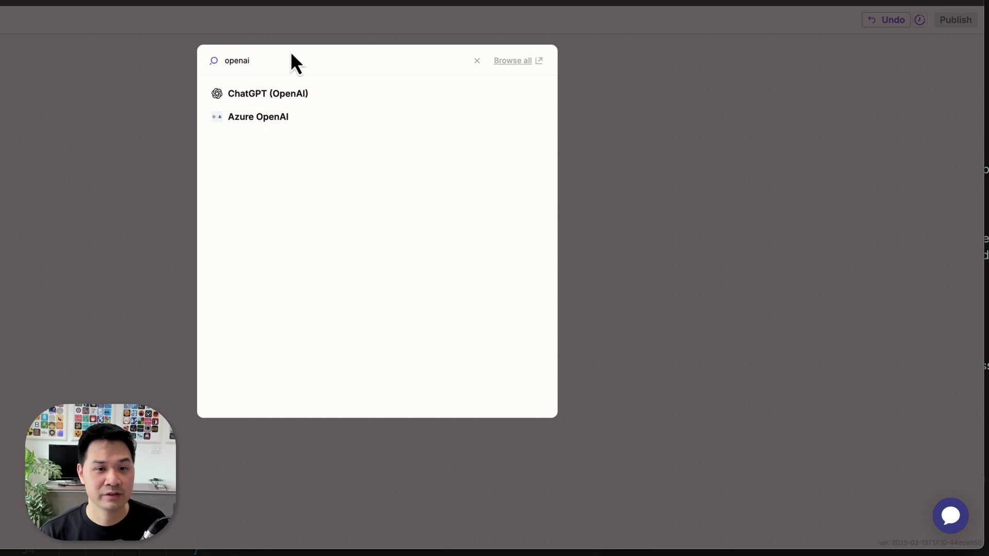
pyautogui.click(279, 96)
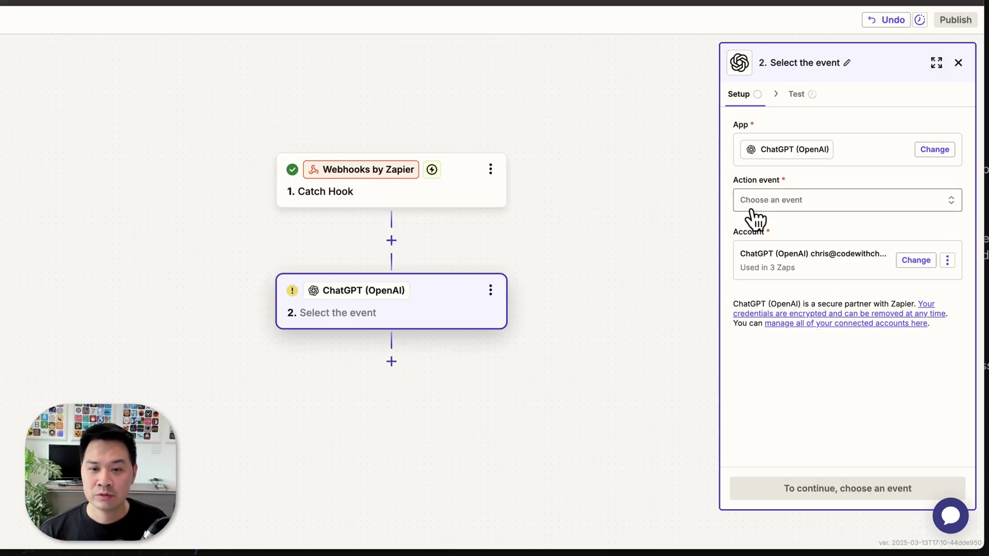
pyautogui.click(777, 203)
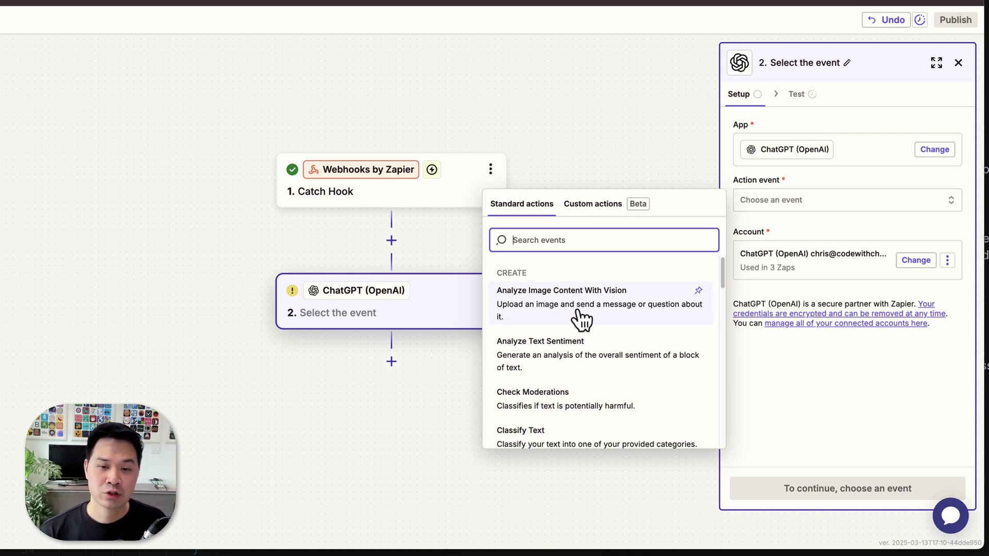
pyautogui.click(615, 314)
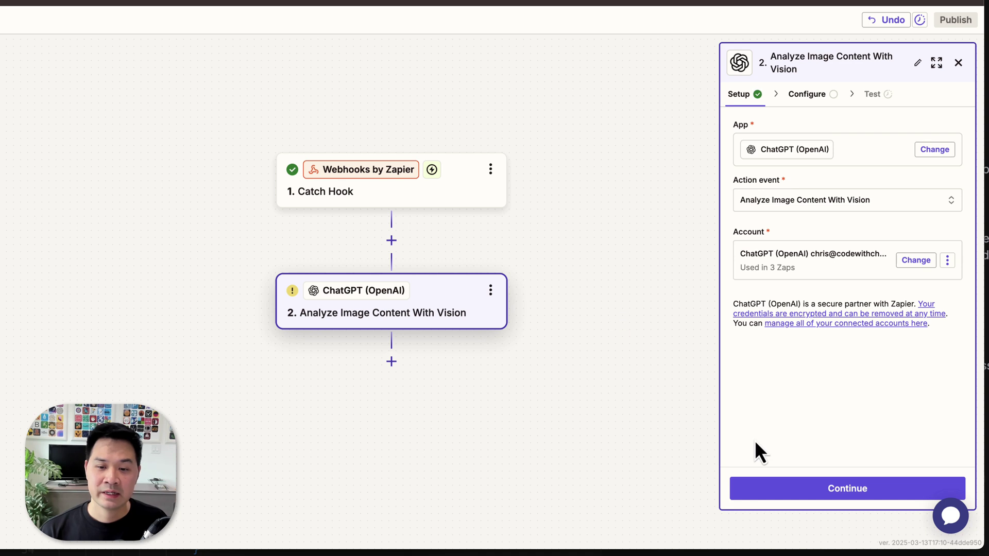
pyautogui.click(800, 497)
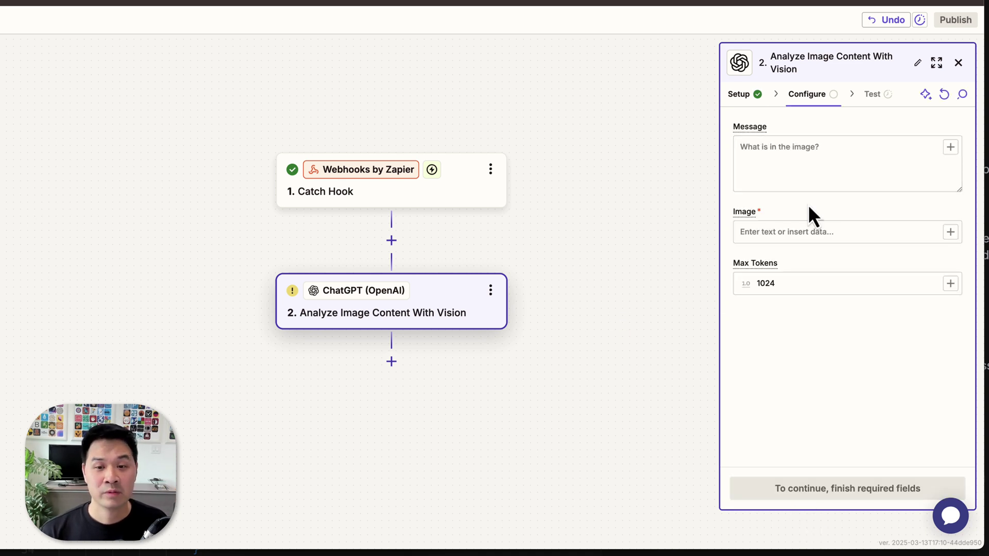
# Map the ChatGPT step's Image field to the Image value from the Catch Hook trigger
pyautogui.click(770, 233)
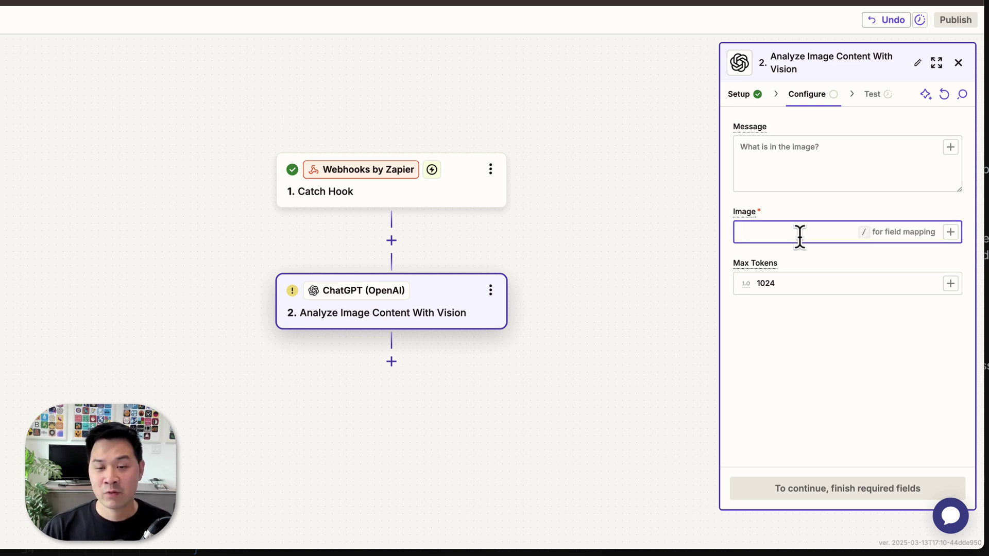
pyautogui.write('/')
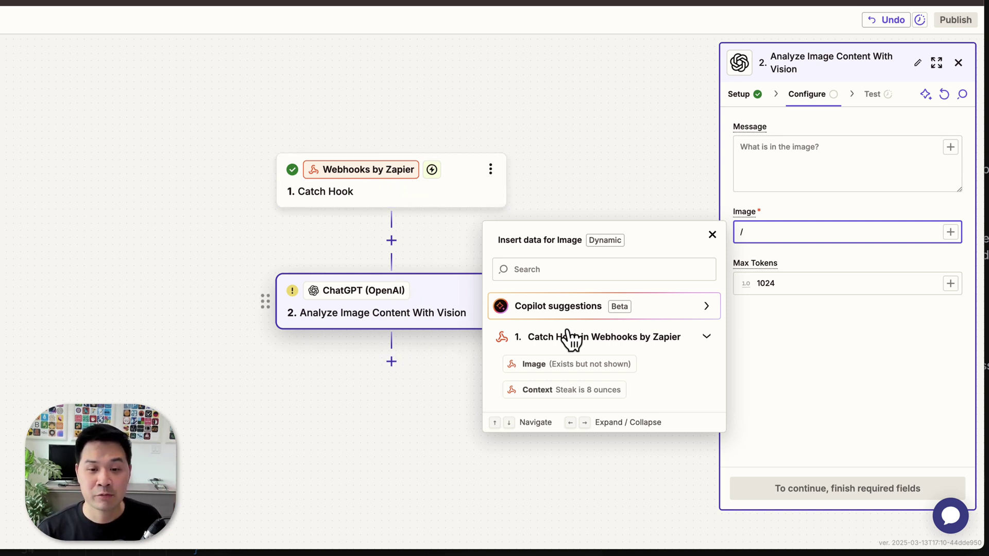
pyautogui.click(706, 337)
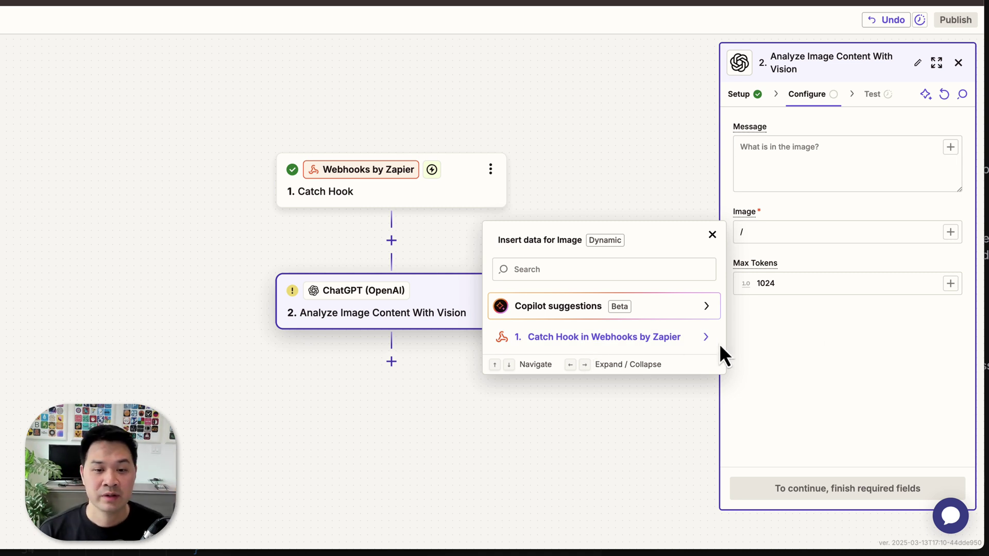
pyautogui.click(704, 338)
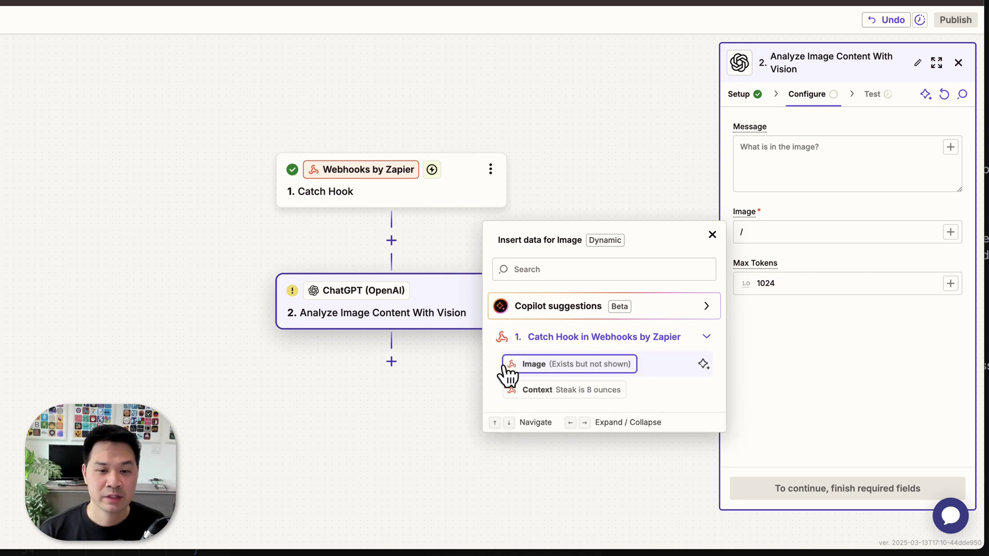
pyautogui.click(535, 366)
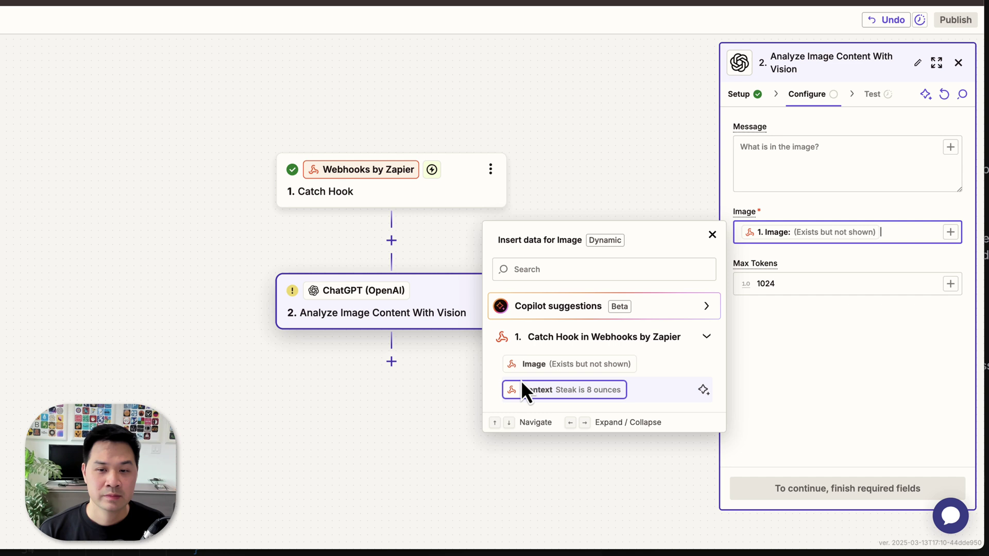
pyautogui.click(371, 447)
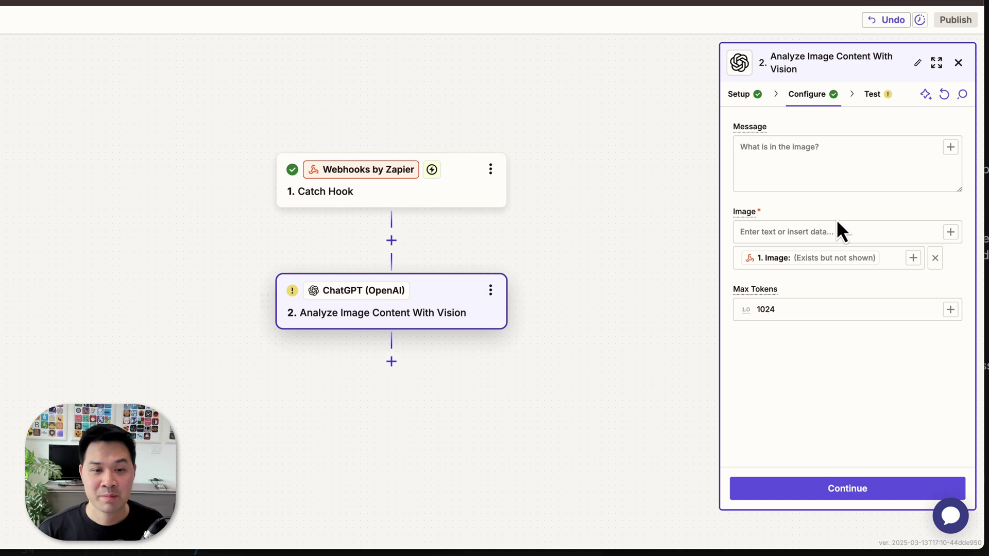
# Enter Message "How many calories do you estimate this food is? Structure your response as a single number with no additional text. Some additional context for the photo:"
pyautogui.click(822, 154)
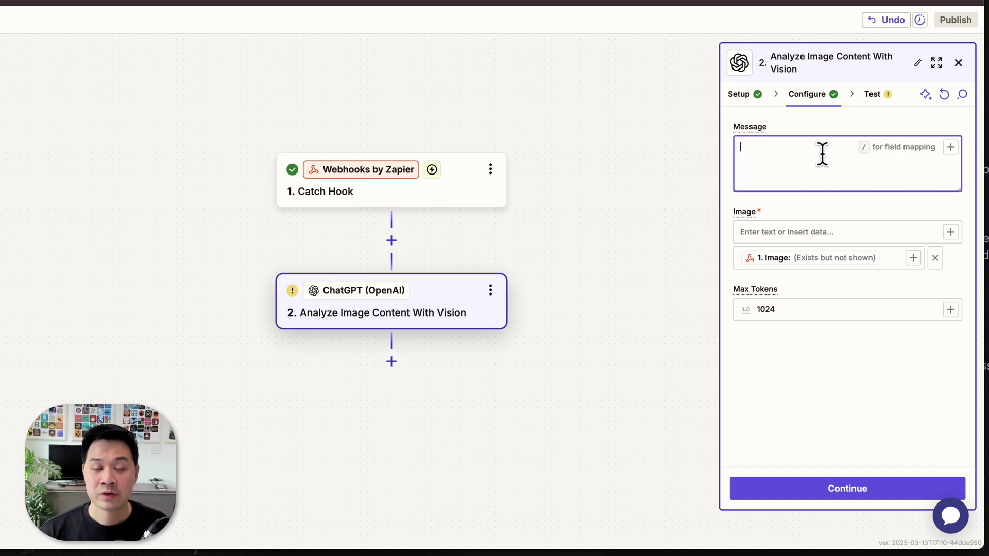
pyautogui.press('Escape')
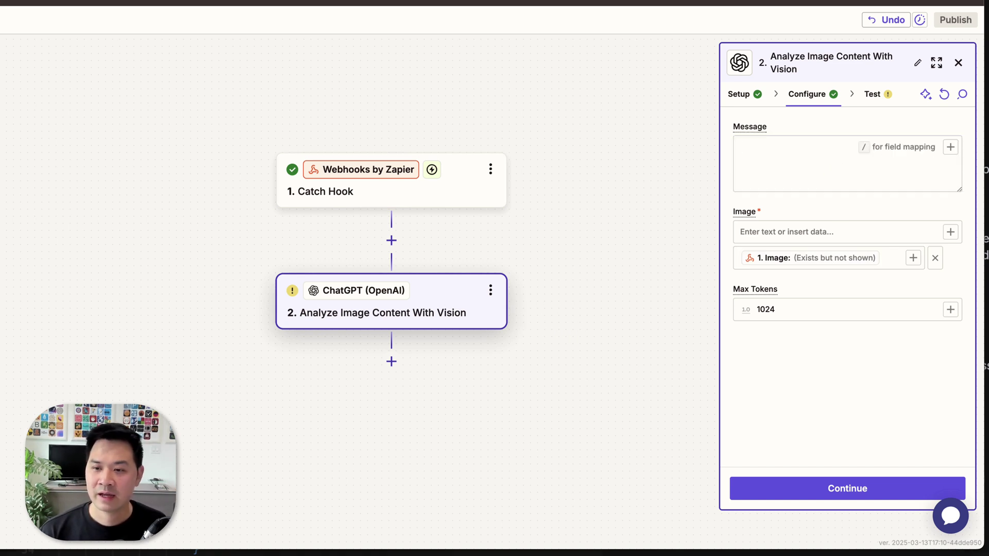
pyautogui.click(759, 153)
pyautogui.write('How many calories do you estimate this food is? Structure your response as a single number with no additional text. Some additional context for the photo:')
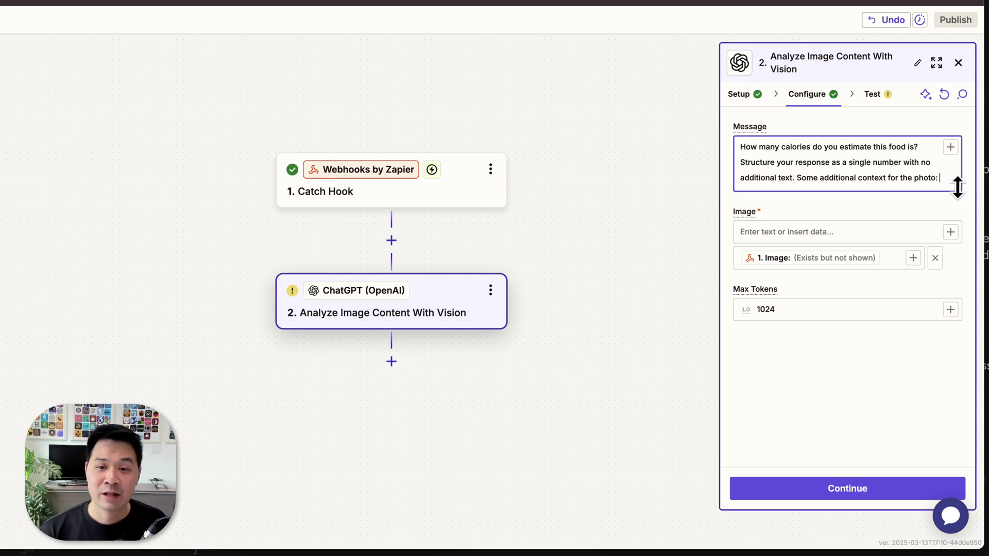
# Enlarge the Message box and insert the Catch Hook's Context value on a new line below the prompt text
pyautogui.moveTo(957, 186); pyautogui.dragTo(958, 209)
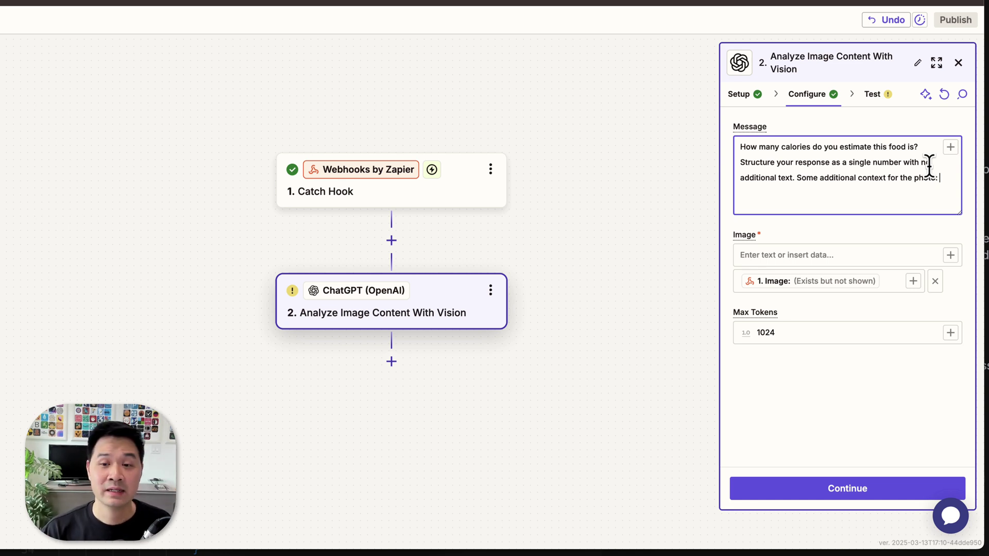
pyautogui.press('Return')
pyautogui.write('/')
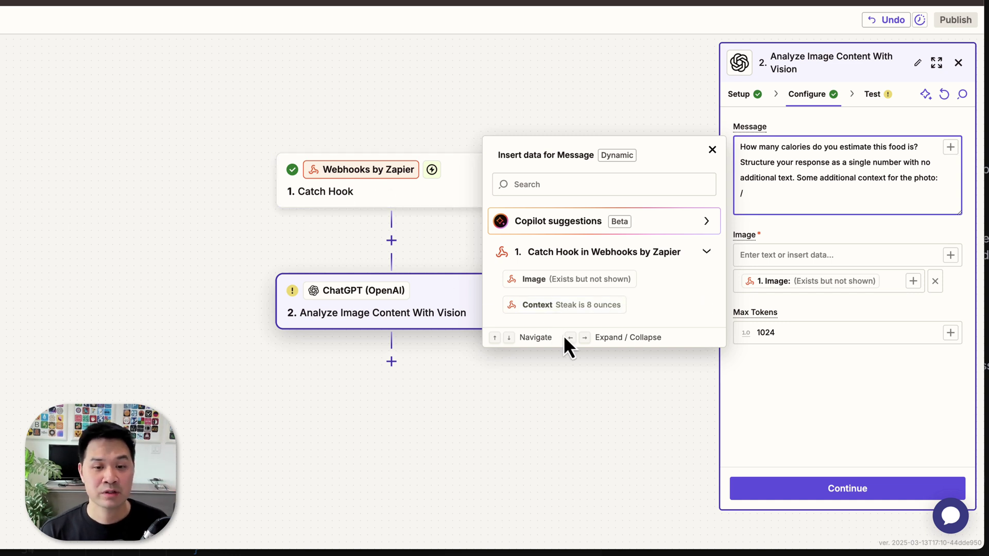
pyautogui.click(575, 306)
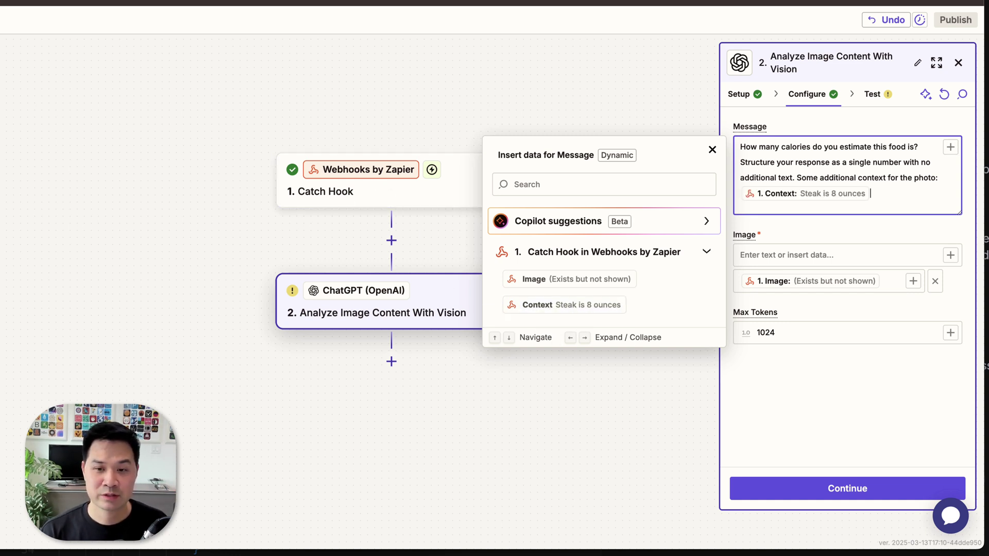
pyautogui.click(850, 406)
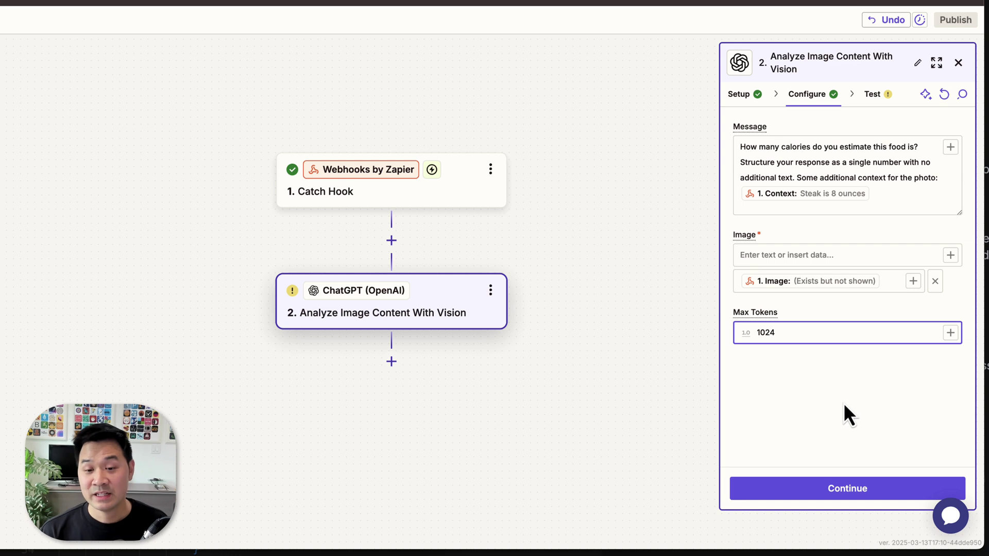
# Continue to the ChatGPT step's test, check the data being sent and run the test
pyautogui.click(809, 499)
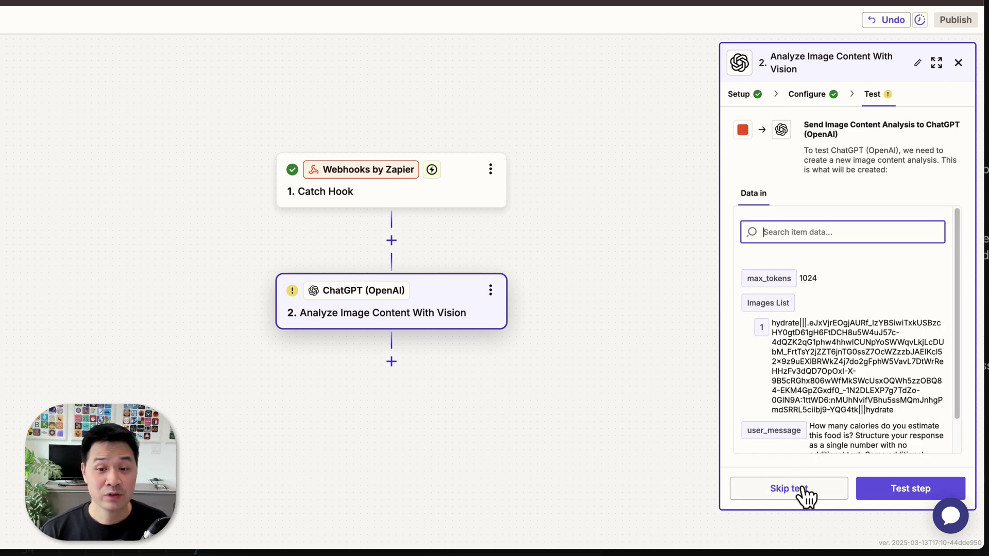
pyautogui.scroll(-2, 870, 367)
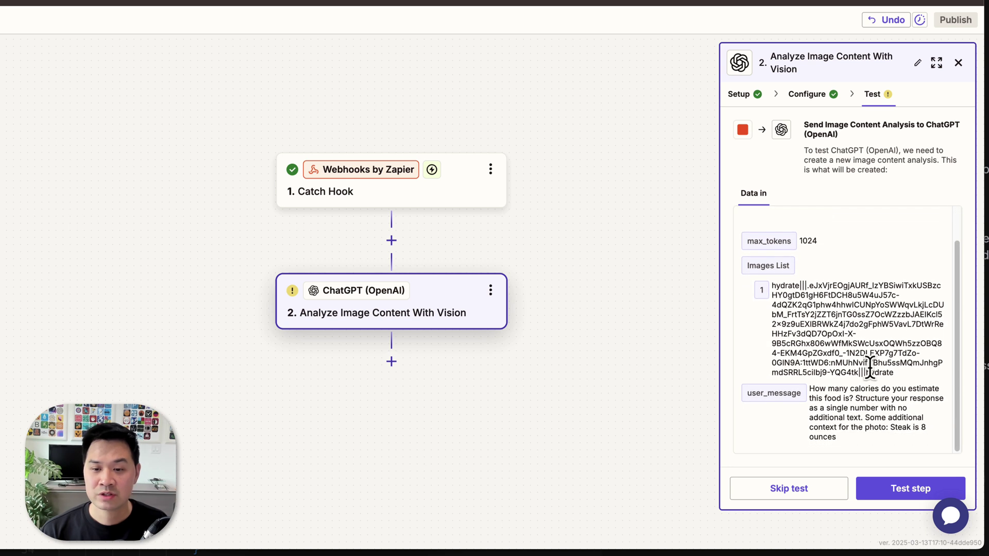
pyautogui.click(911, 492)
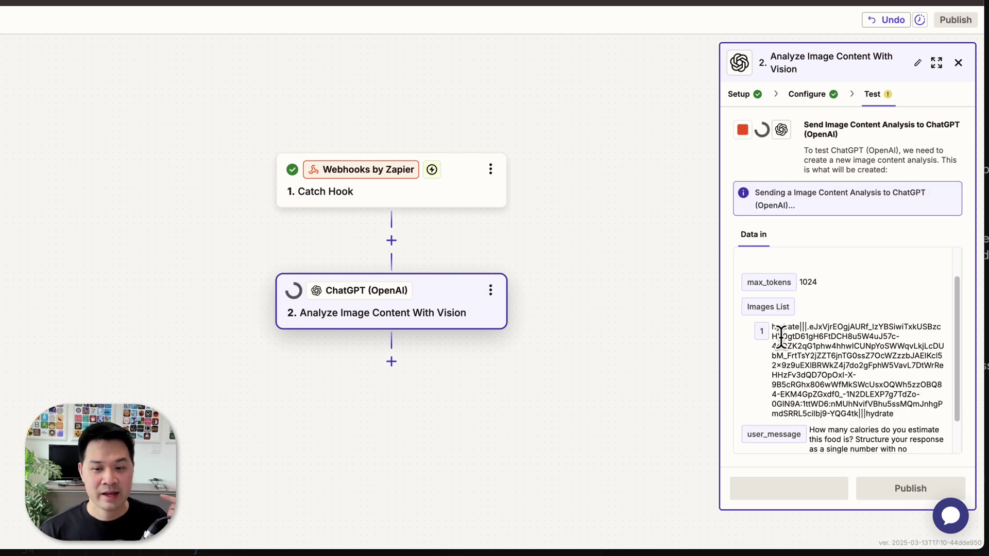
# Examine the test's output data, comparing the user message with the returned Image Analysis value
pyautogui.scroll(-2, 830, 397)
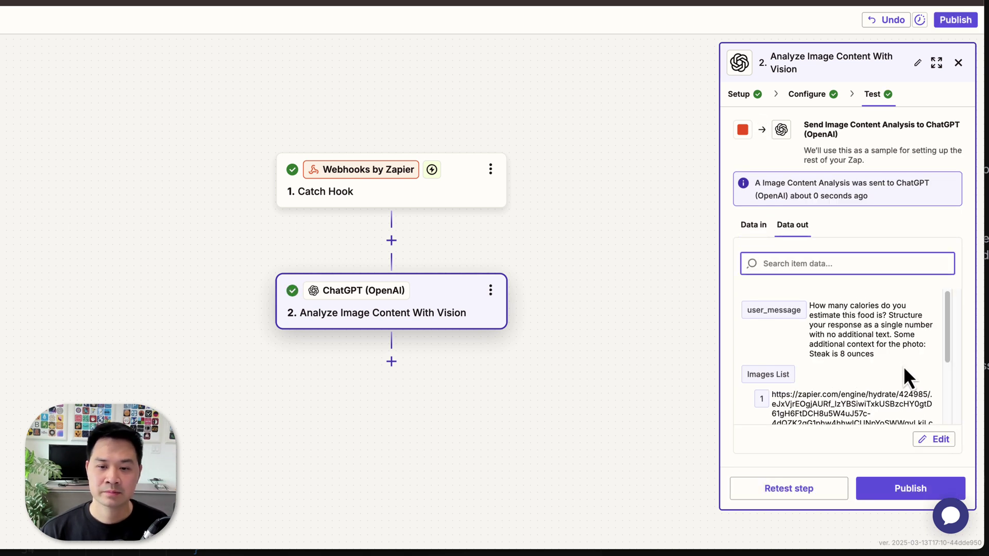
pyautogui.scroll(-4, 870, 343)
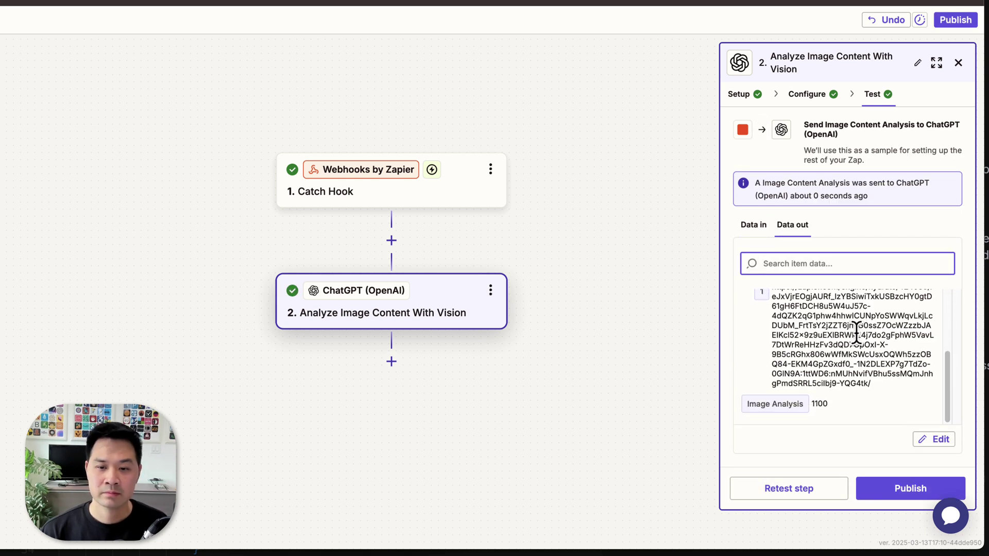
pyautogui.doubleClick(818, 404)
pyautogui.scroll(4, 834, 355)
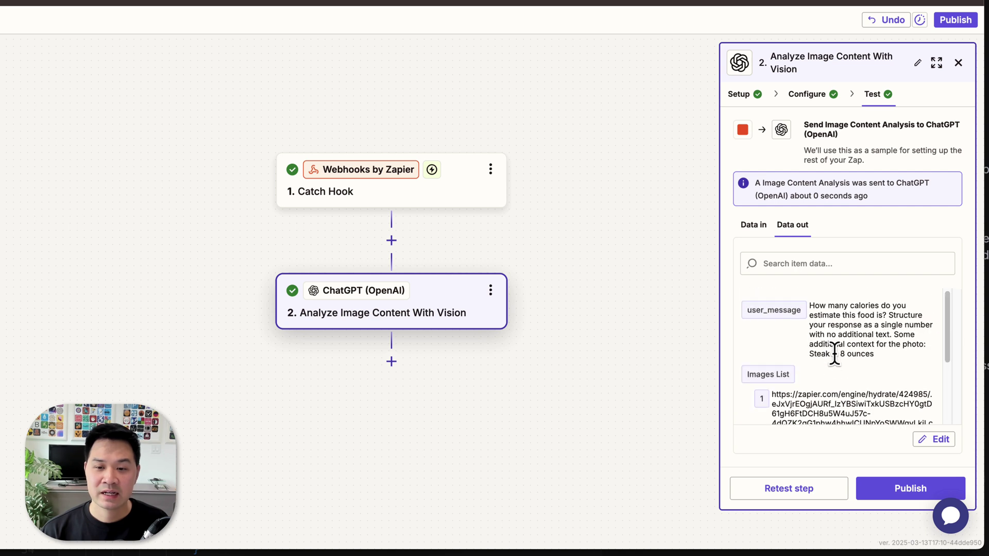
pyautogui.scroll(-4, 832, 347)
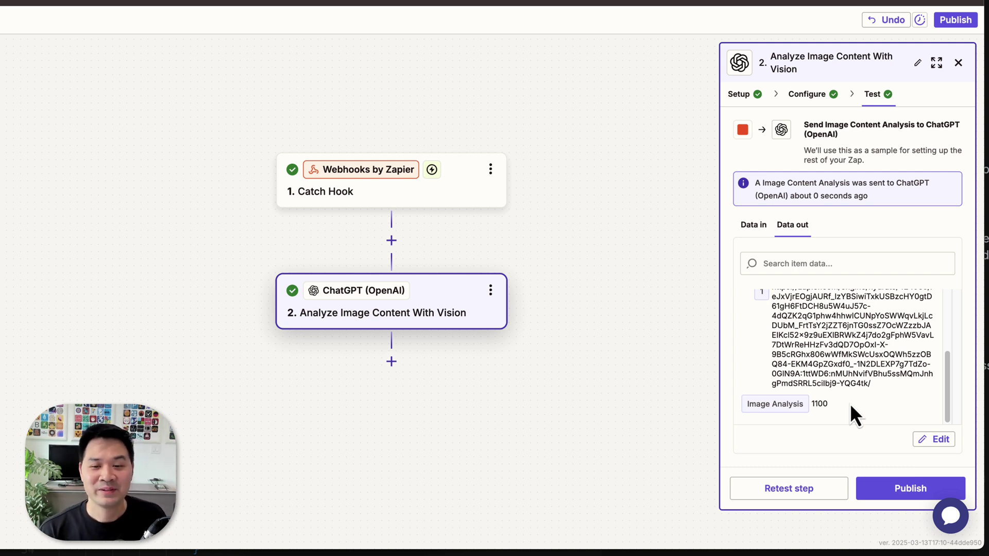
pyautogui.doubleClick(822, 403)
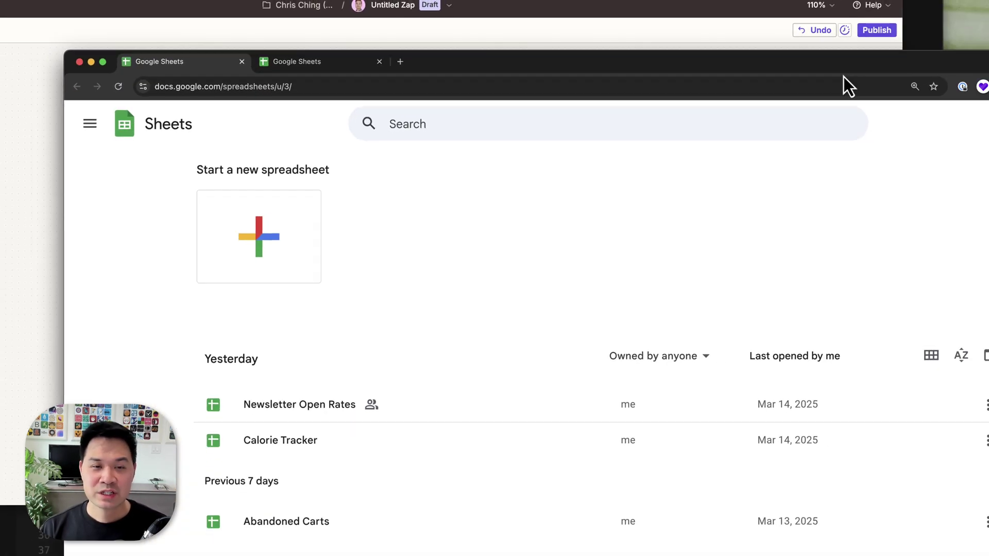
# Switch to Google Sheets and look through the spreadsheet lists of both open Google accounts
pyautogui.scroll(-2, 374, 230)
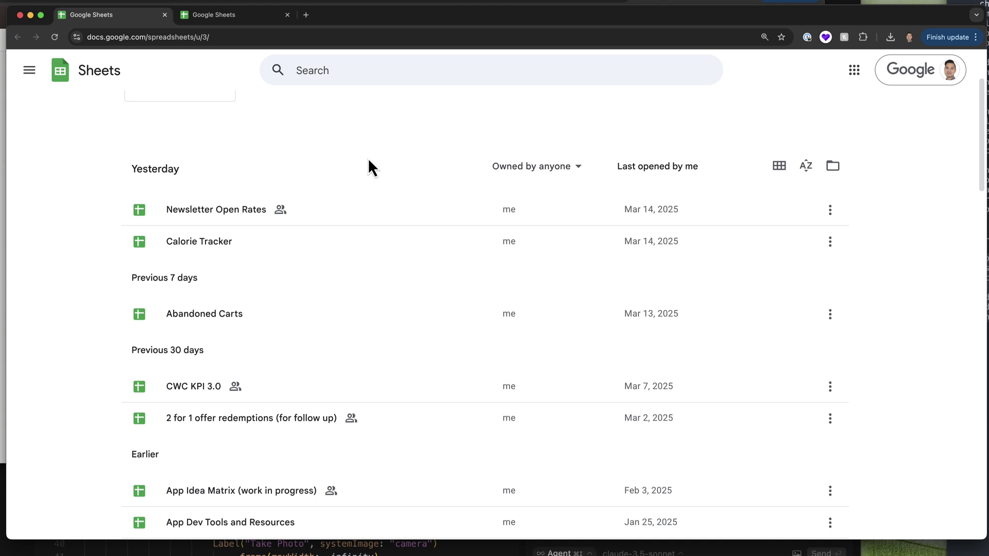
pyautogui.scroll(-1, 367, 156)
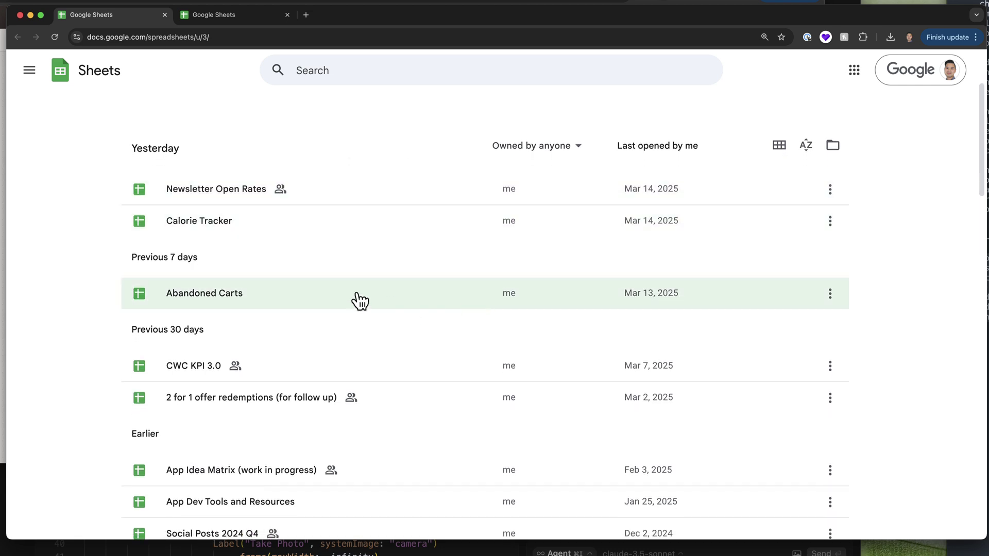
pyautogui.scroll(-3, 457, 294)
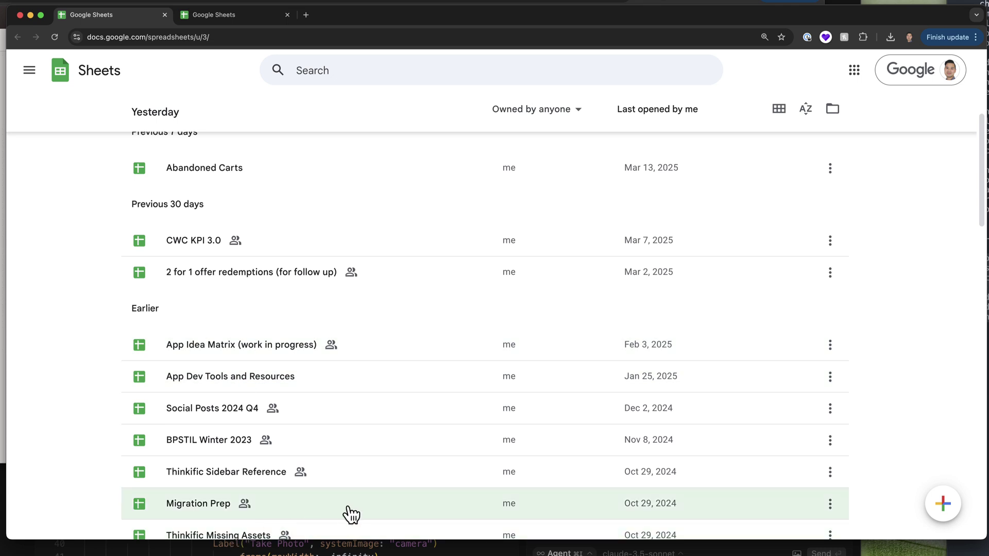
pyautogui.click(226, 15)
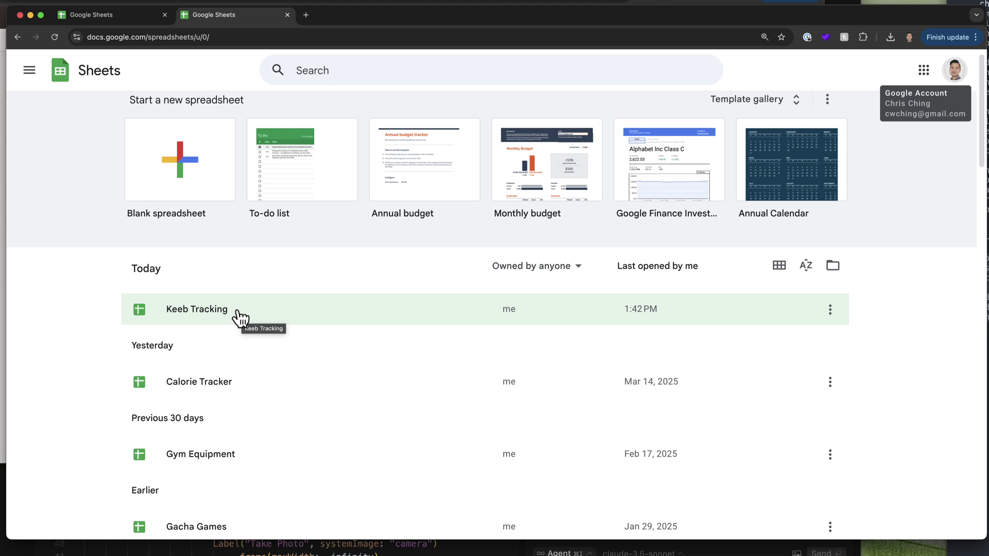
# Look through the spreadsheet lists of both Google accounts and open the Calorie Tracker spreadsheet from the other account
pyautogui.scroll(-3, 360, 413)
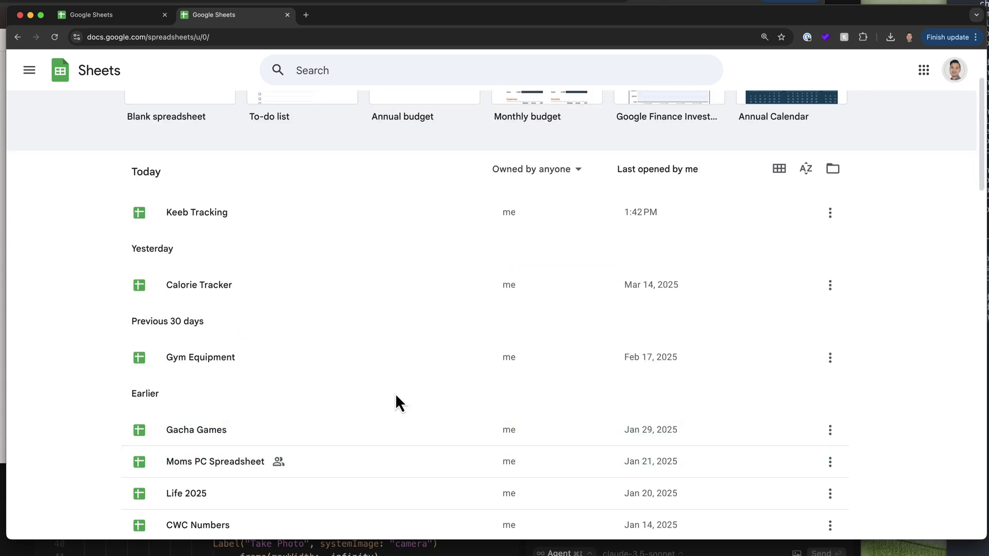
pyautogui.scroll(-2, 397, 402)
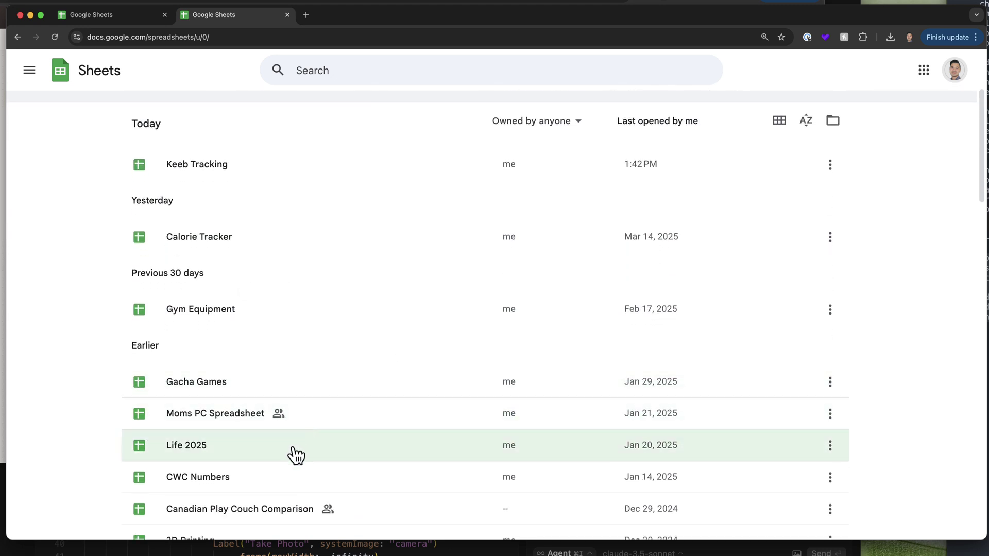
pyautogui.click(106, 16)
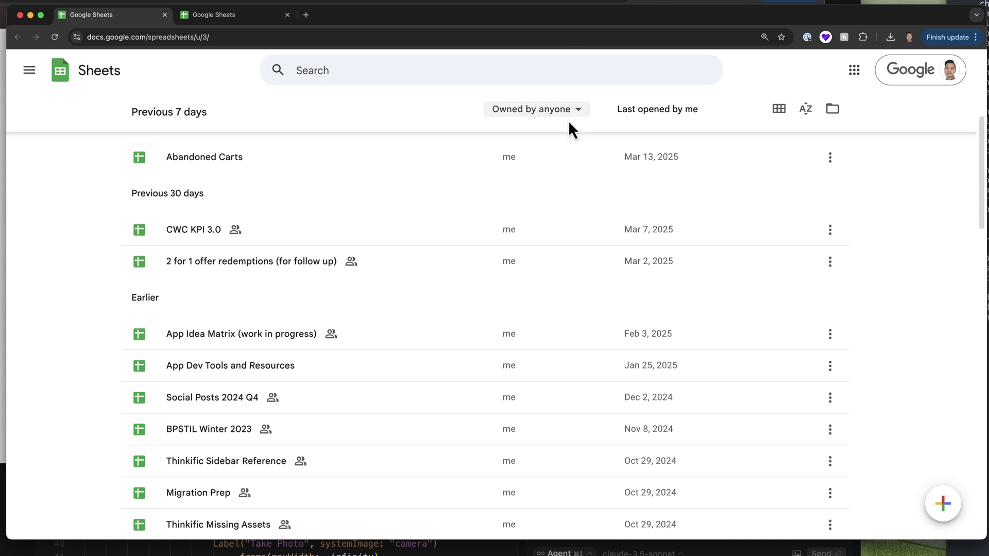
pyautogui.scroll(8, 373, 216)
pyautogui.click(218, 363)
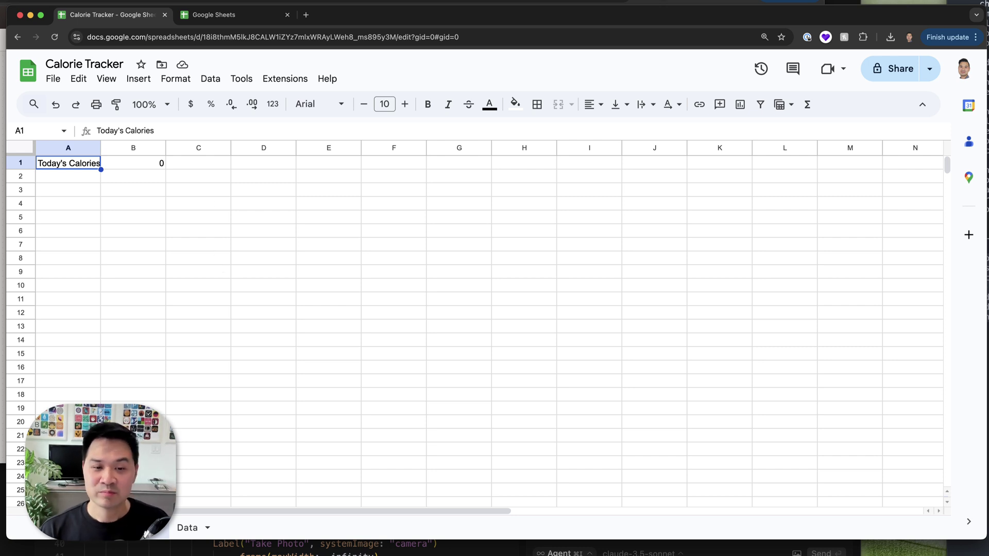
# Switch to Zapier and add a Google Sheets action after the ChatGPT step
pyautogui.press('super+Tab')
pyautogui.click(351, 313)
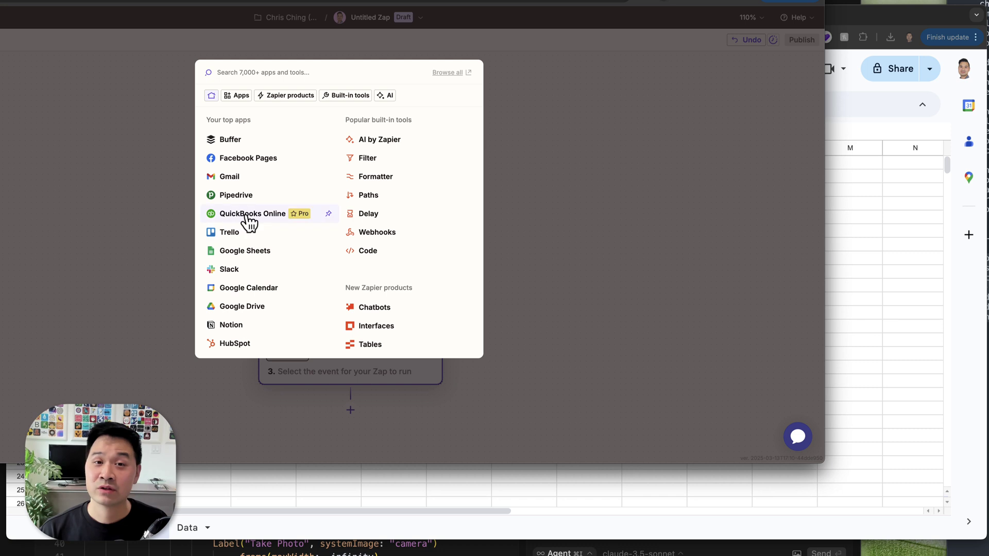
pyautogui.click(257, 253)
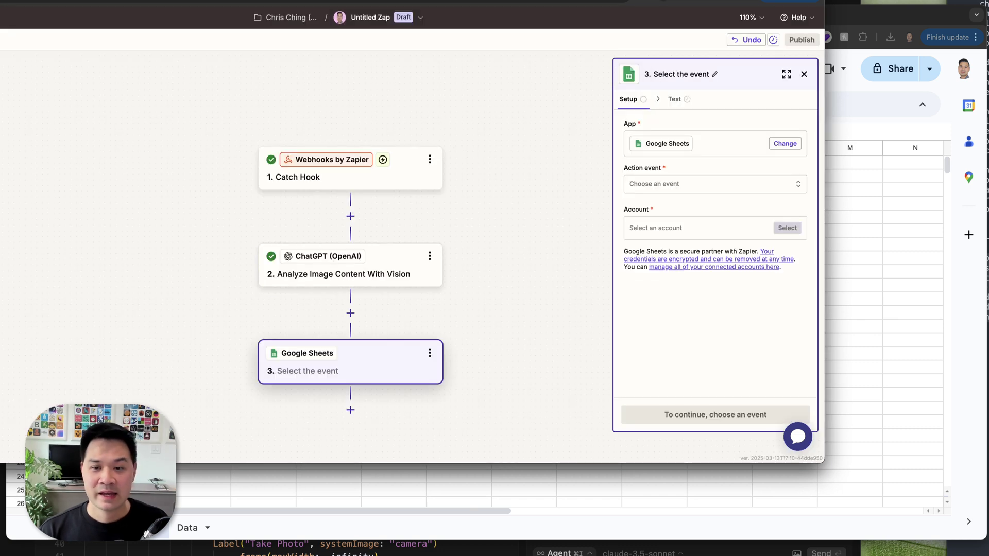
# Search the action events for "add", choose Create Multiple Spreadsheet Rows and continue to the step's configuration
pyautogui.click(685, 186)
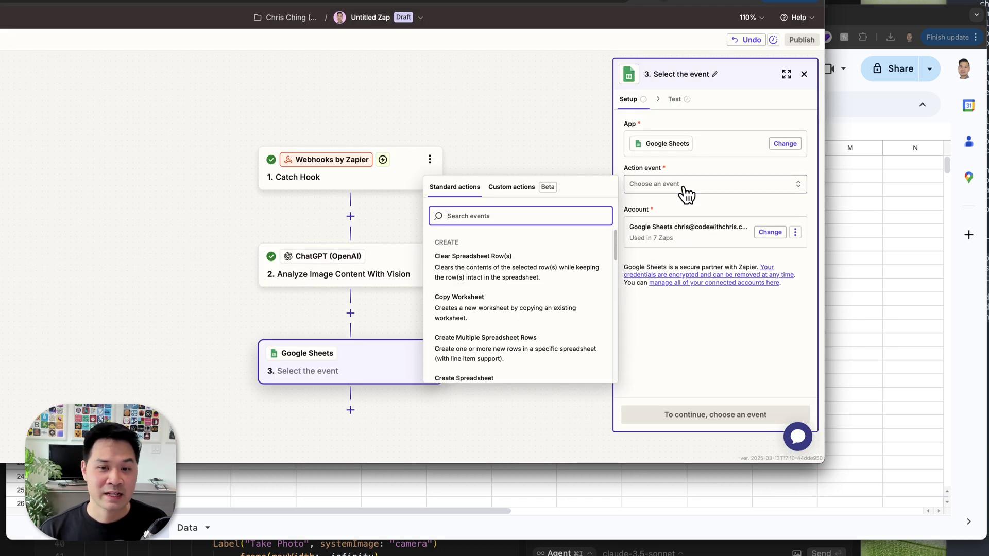
pyautogui.click(714, 221)
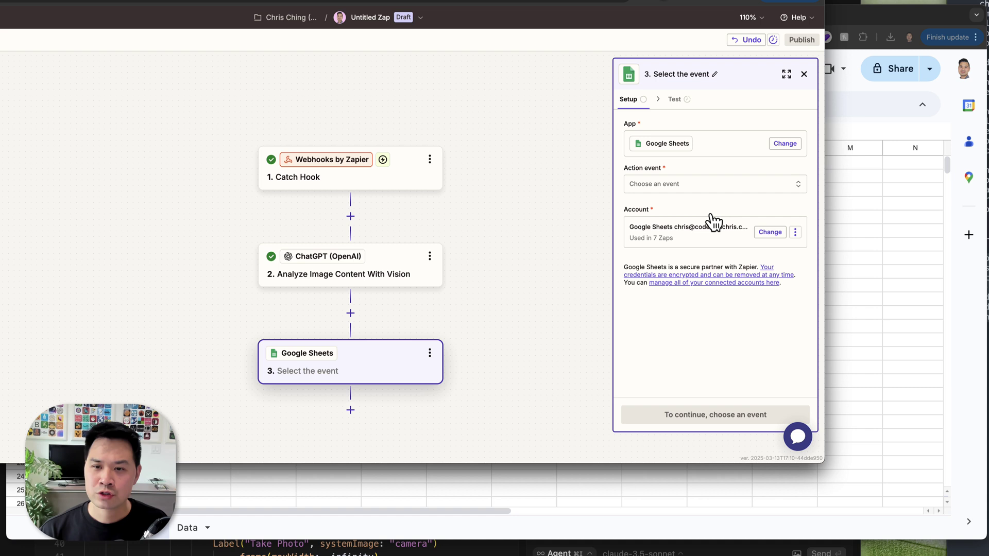
pyautogui.click(749, 186)
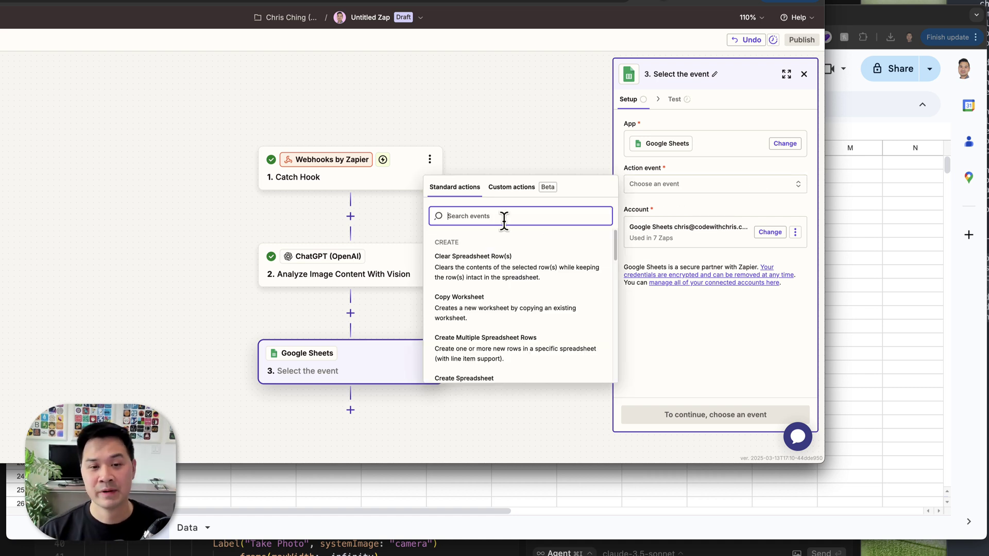
pyautogui.write('add')
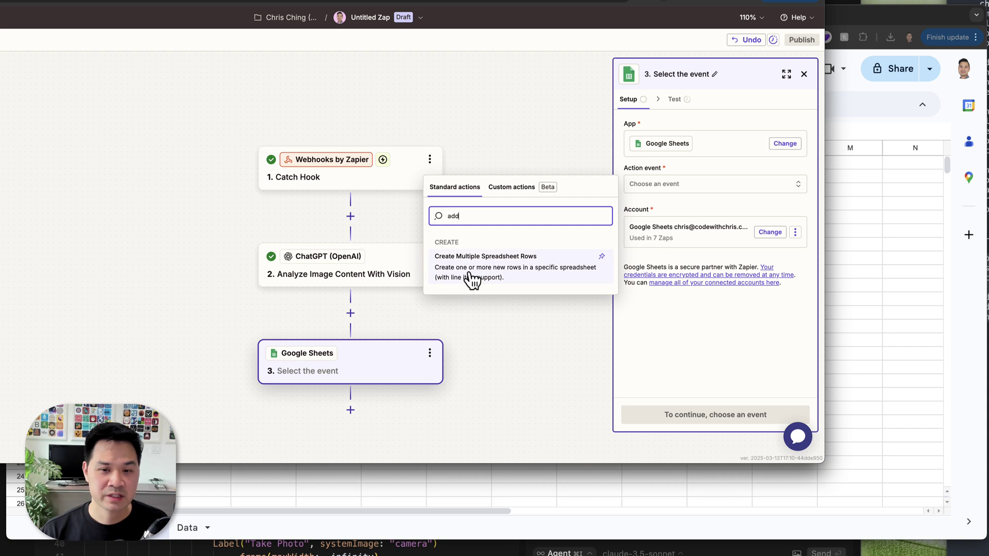
pyautogui.click(548, 280)
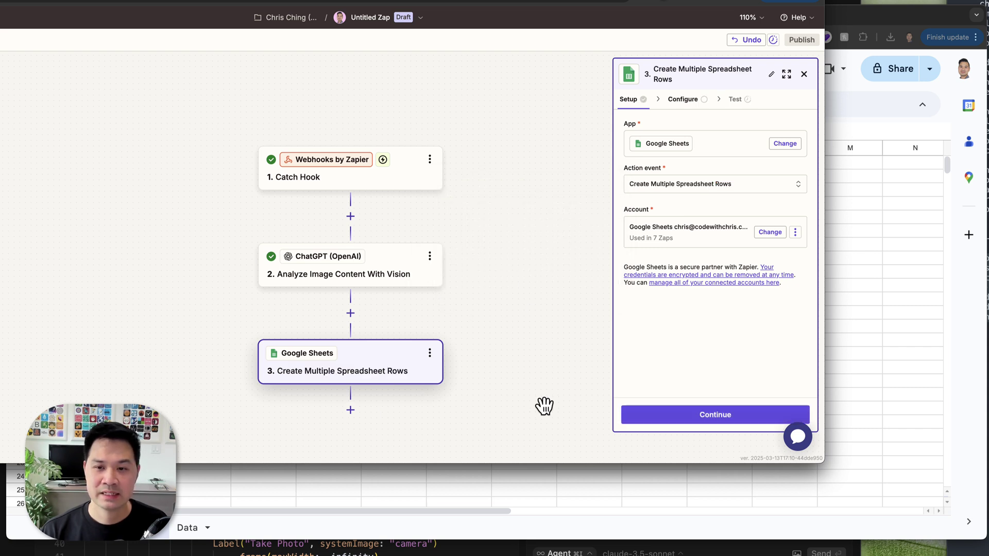
pyautogui.click(680, 415)
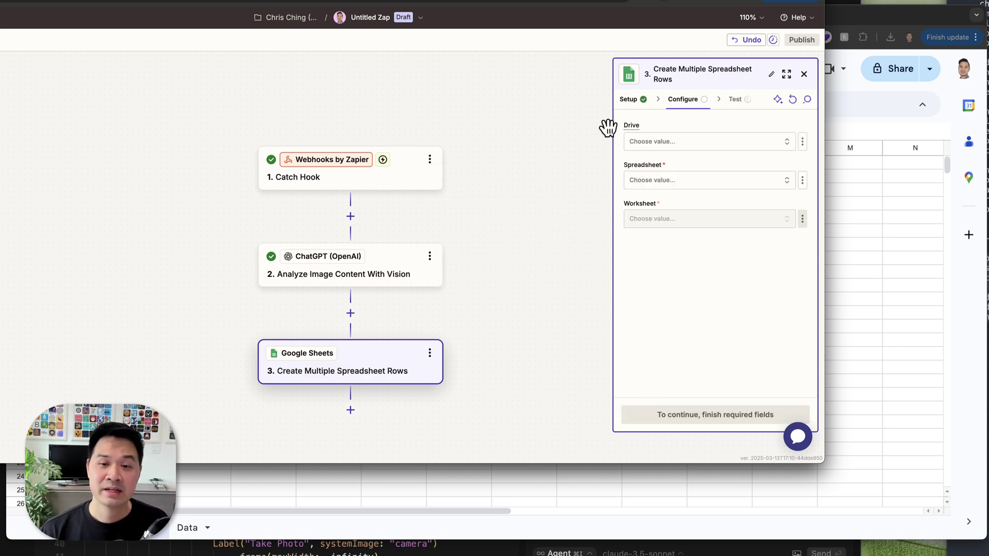
# Set the drive to My Google Drive and the spreadsheet to Calorie Tracker
pyautogui.click(638, 141)
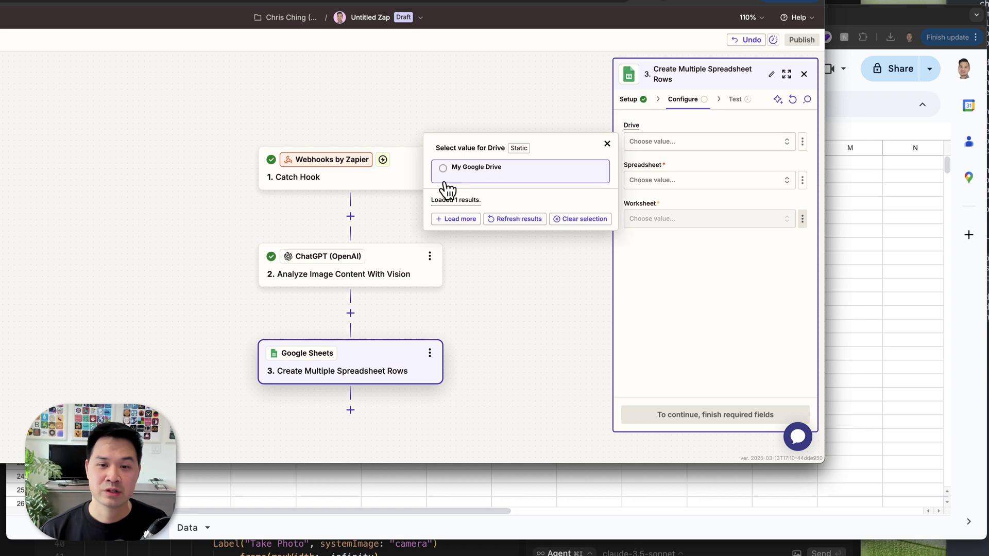
pyautogui.click(454, 175)
pyautogui.click(700, 183)
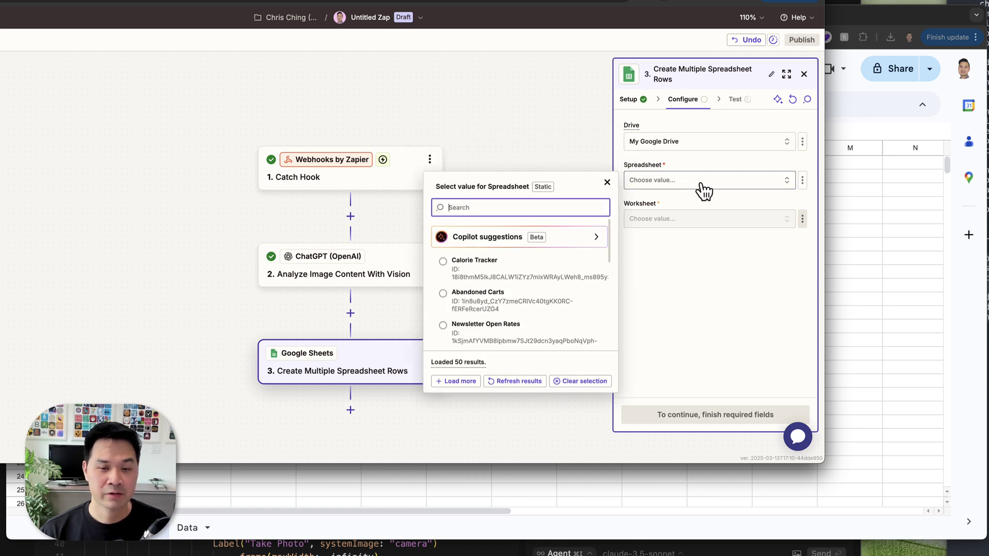
pyautogui.click(475, 273)
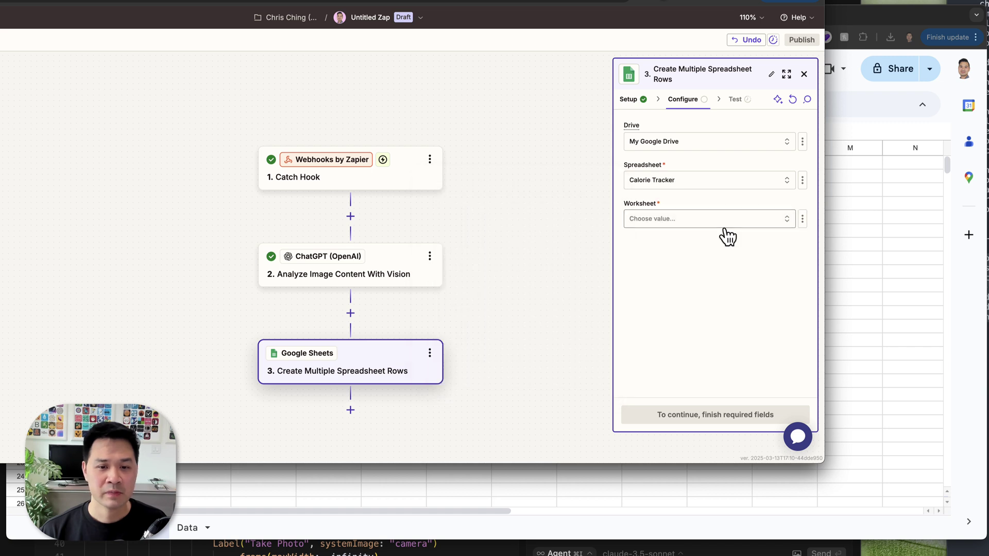
# Check the Dashboard and Data sheets in Google Sheets, and set the Zapier step's worksheet to Data
pyautogui.click(725, 223)
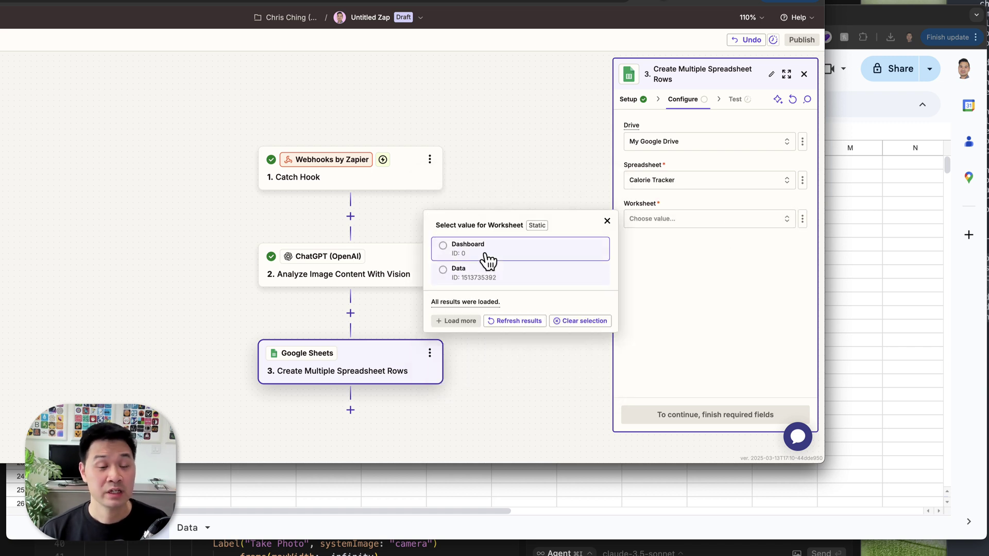
pyautogui.click(325, 498)
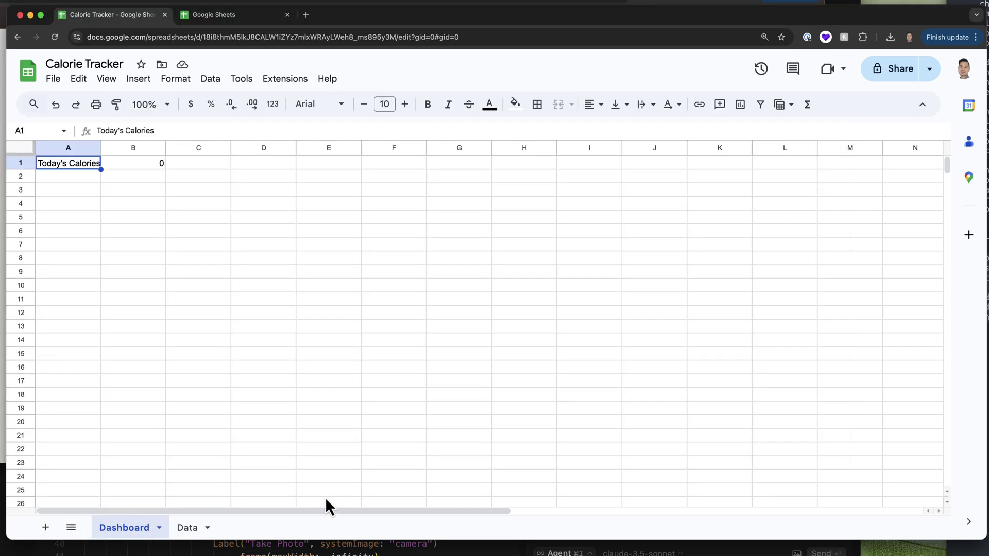
pyautogui.click(185, 528)
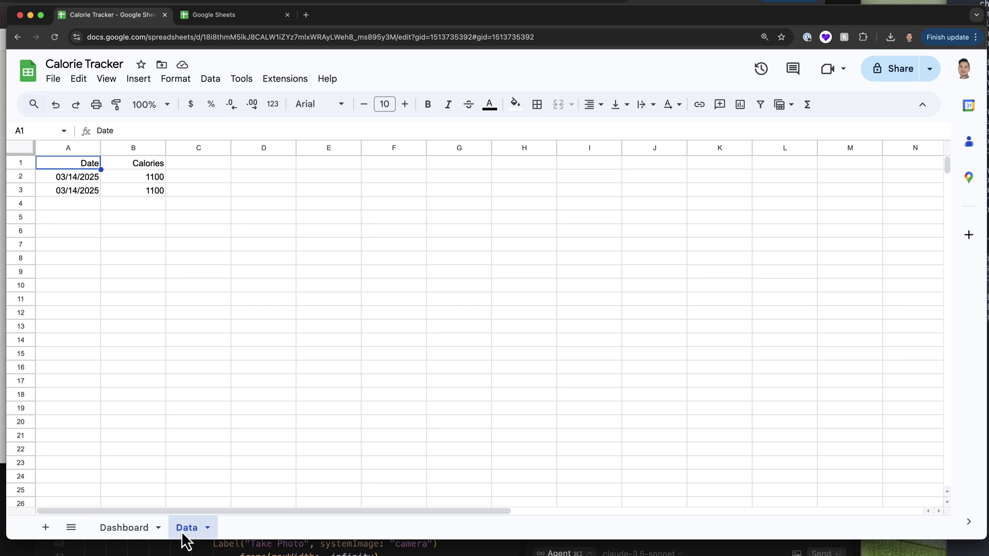
pyautogui.click(138, 532)
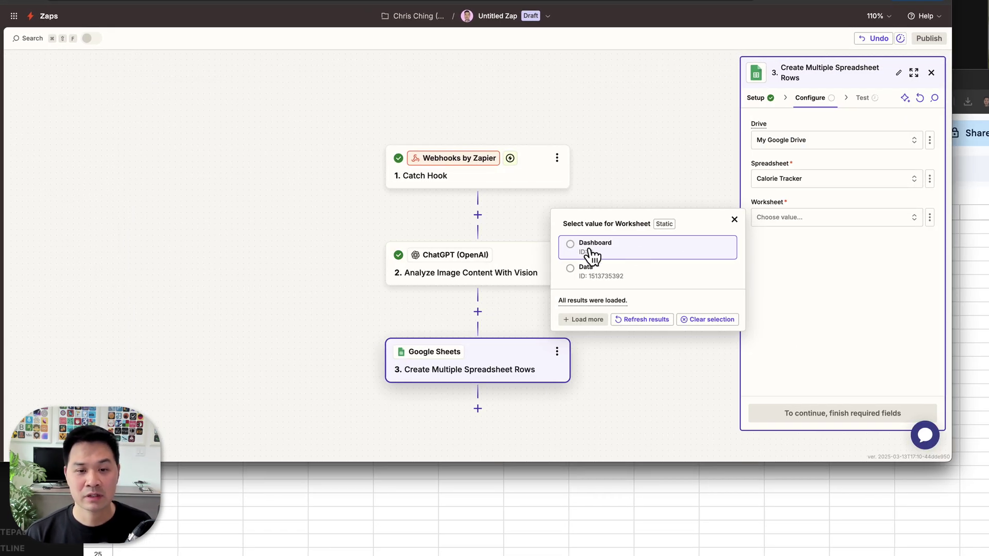
pyautogui.click(581, 272)
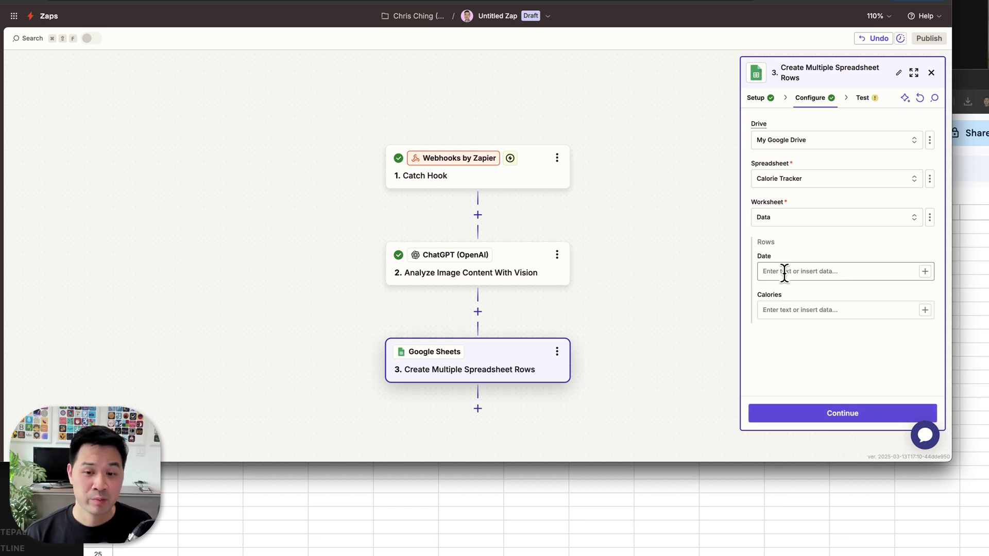
# Map the Calories field to the Image Analysis value from the Analyze Image Content With Vision step
pyautogui.click(796, 310)
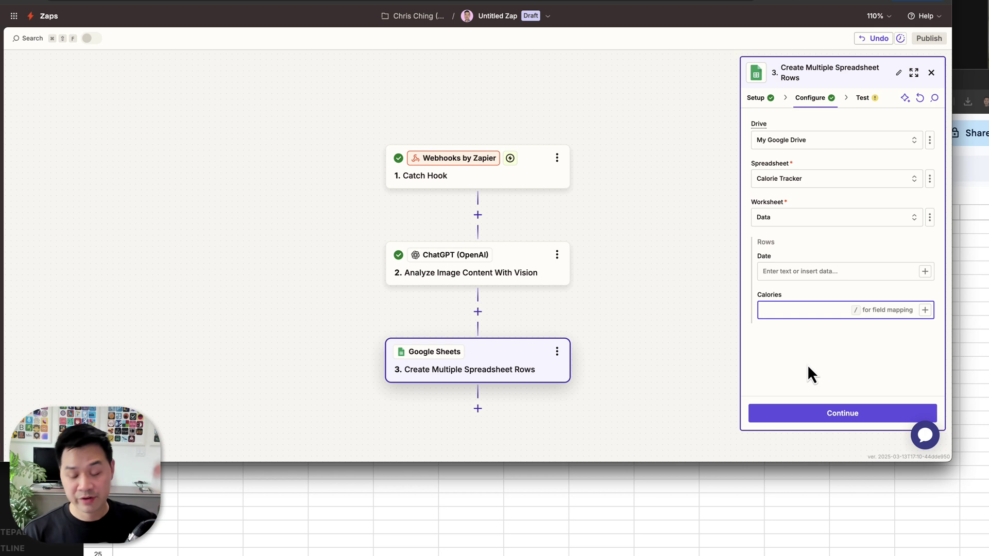
pyautogui.write('/')
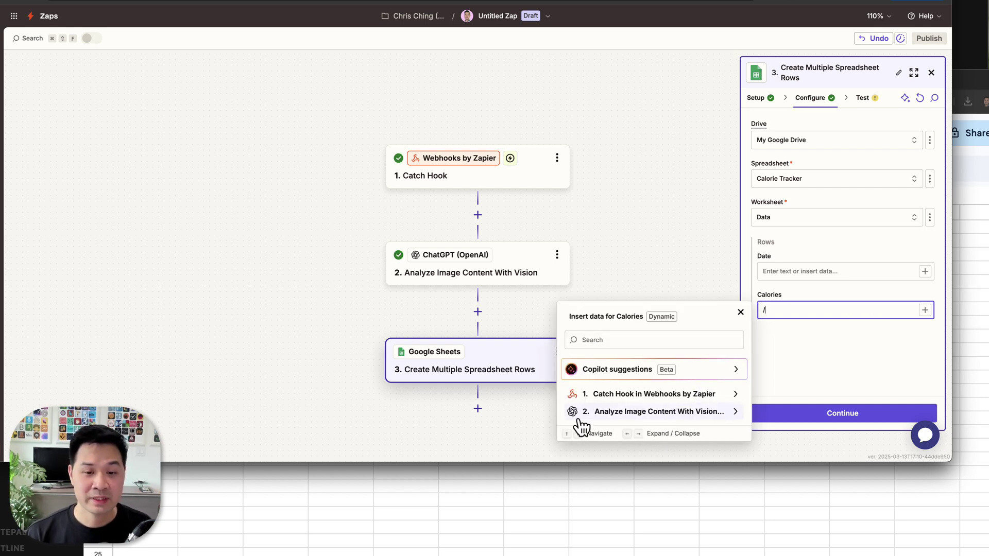
pyautogui.click(608, 412)
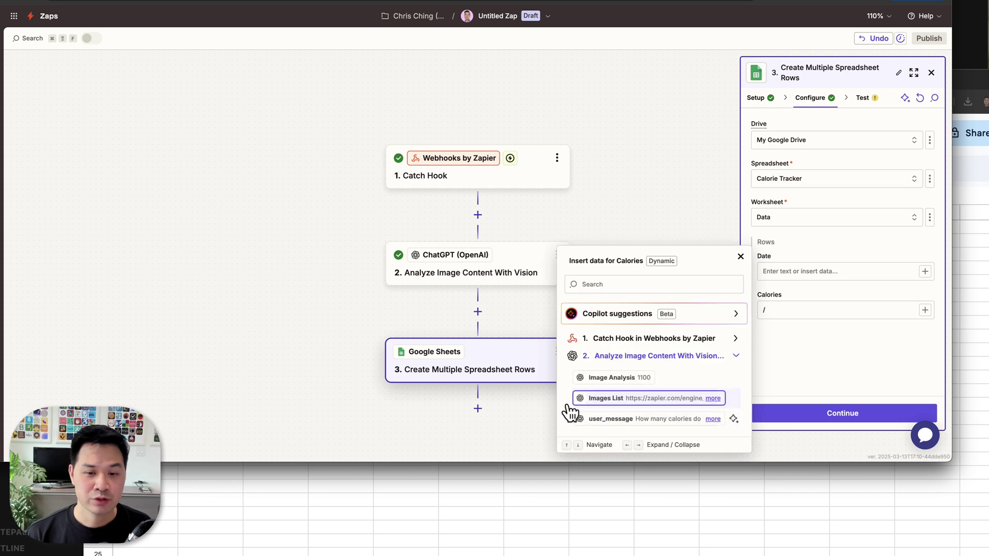
pyautogui.click(618, 380)
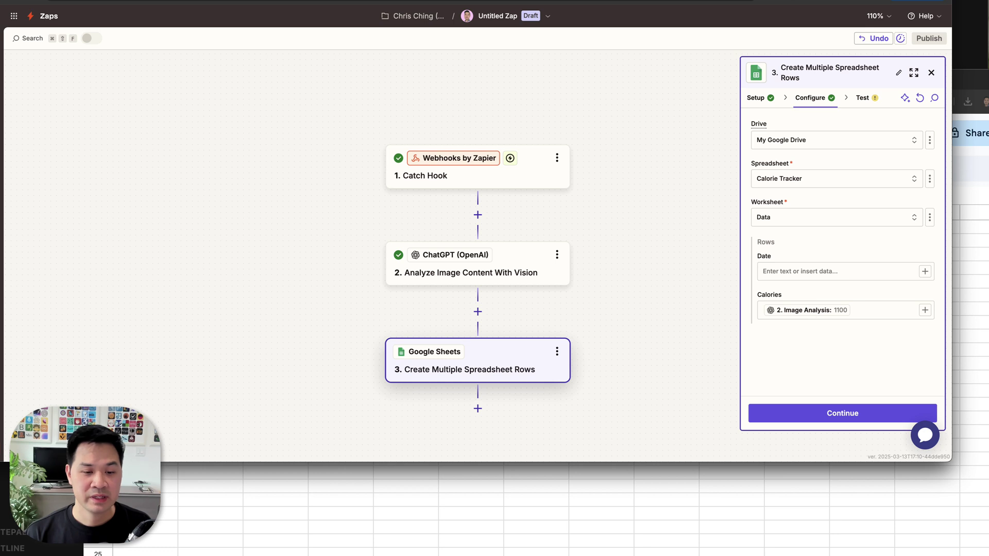
# Review the Date column in the Calorie Tracker's Data sheet and return to the Zapier editor
pyautogui.press('super+Tab')
pyautogui.click(263, 533)
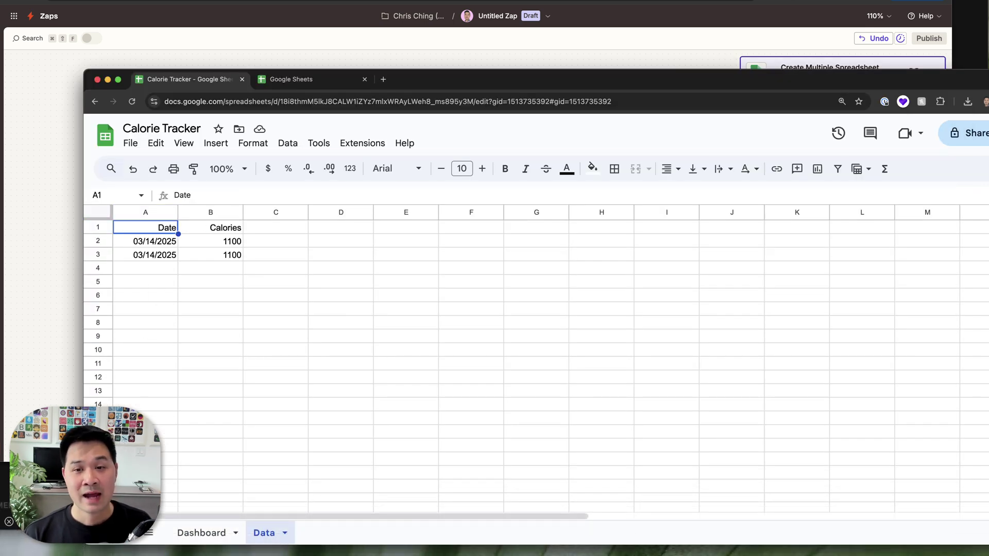
pyautogui.click(808, 7)
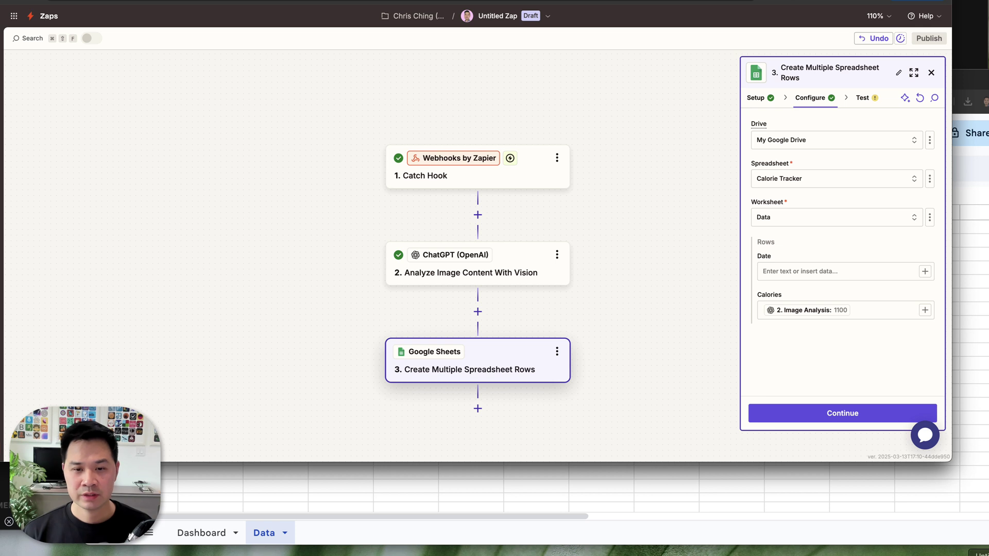
# Copy the {{zap_meta_human_now}} timestamp command from the Zapier help article and insert it in the Date field
pyautogui.press('super+Tab')
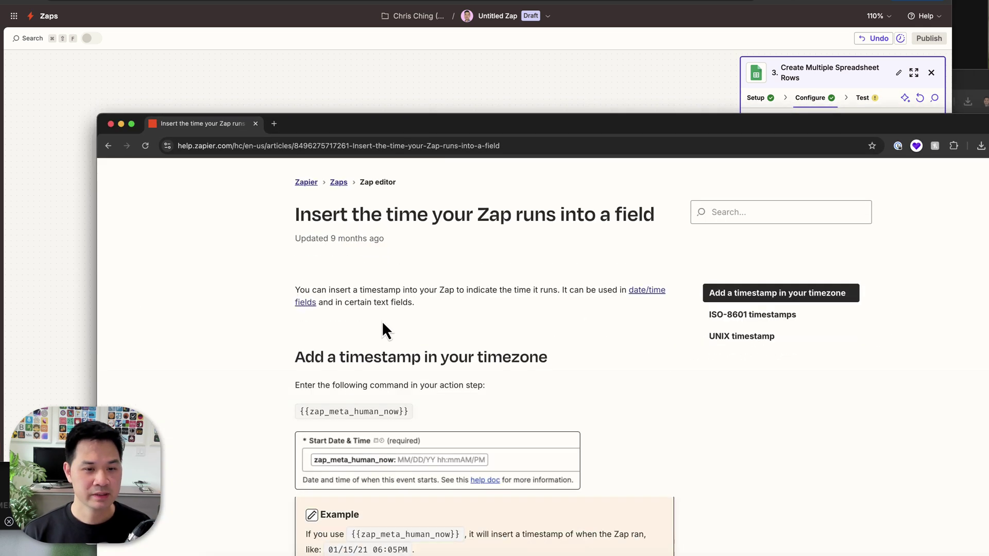
pyautogui.scroll(-1, 391, 345)
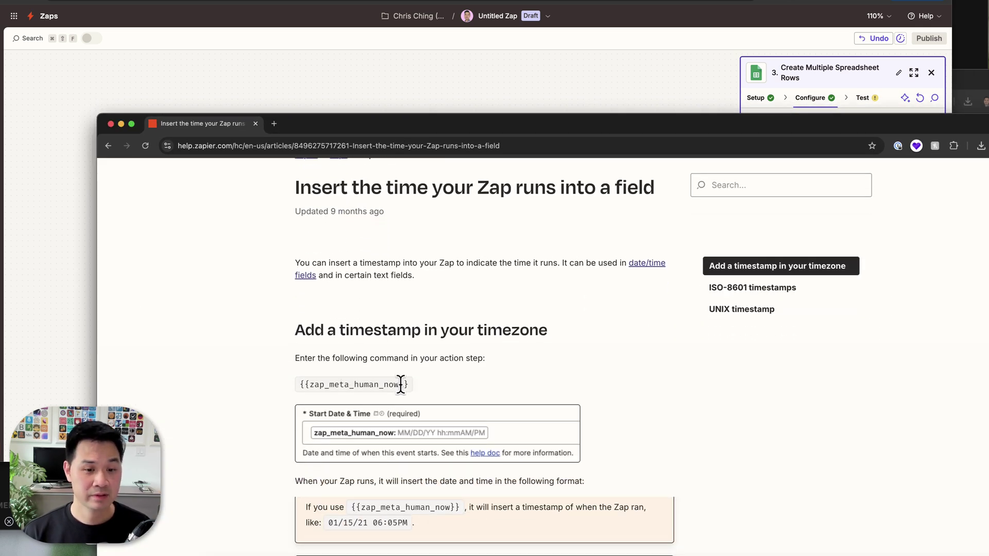
pyautogui.moveTo(407, 384); pyautogui.dragTo(301, 387)
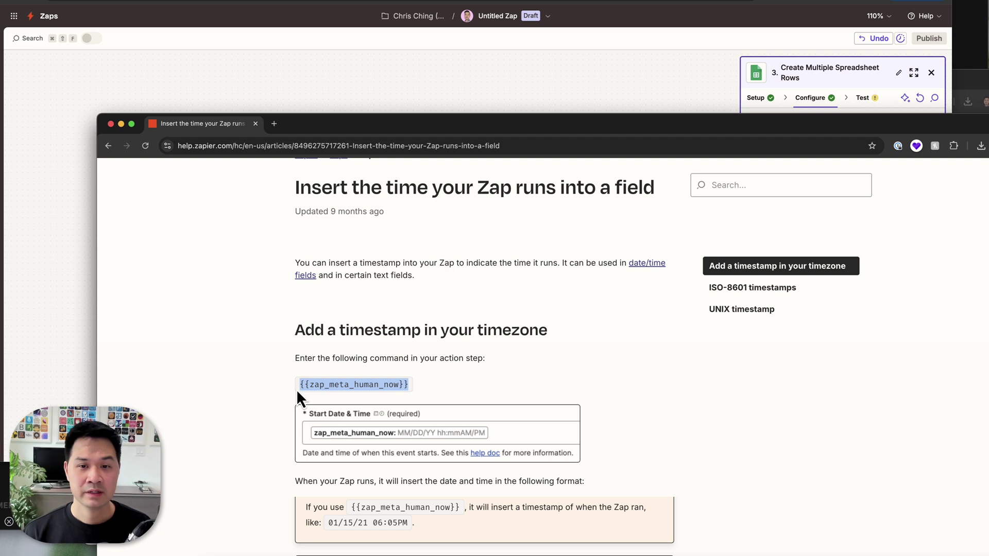
pyautogui.press('super+m')
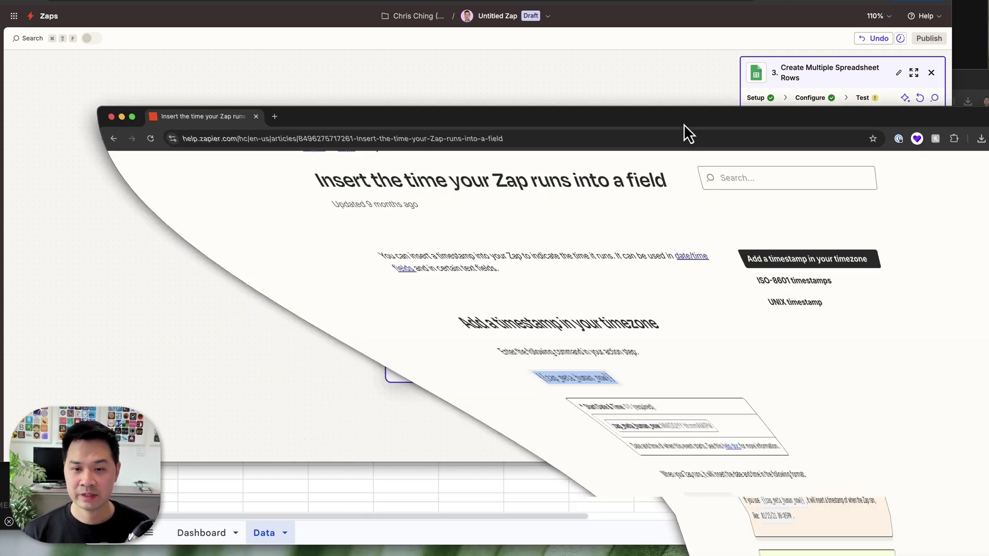
pyautogui.click(783, 274)
pyautogui.write('{{zap_meta_human_now}}')
pyautogui.press('Tab')
# Continue to the Google Sheets step's test, run it and switch to the Calorie Tracker's Data sheet
pyautogui.click(844, 419)
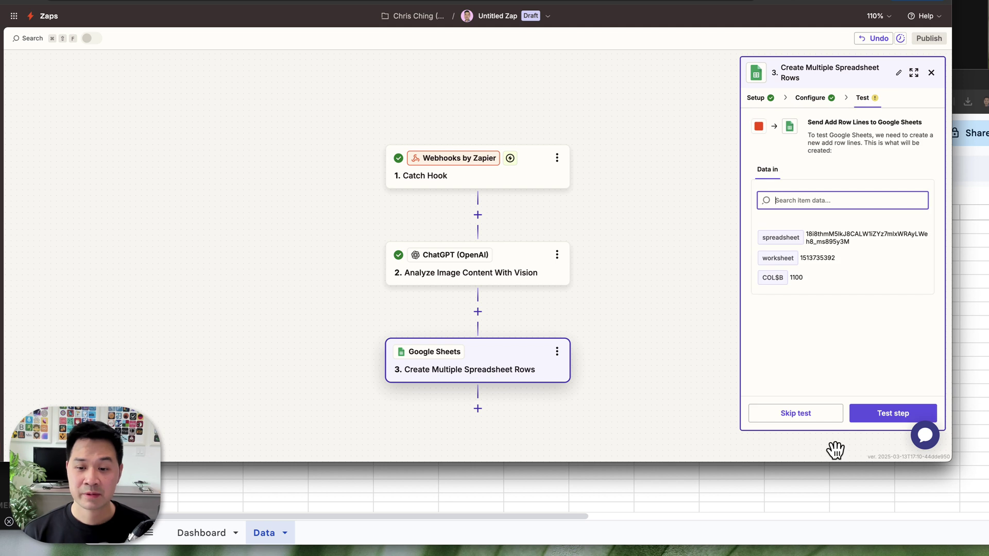
pyautogui.click(883, 416)
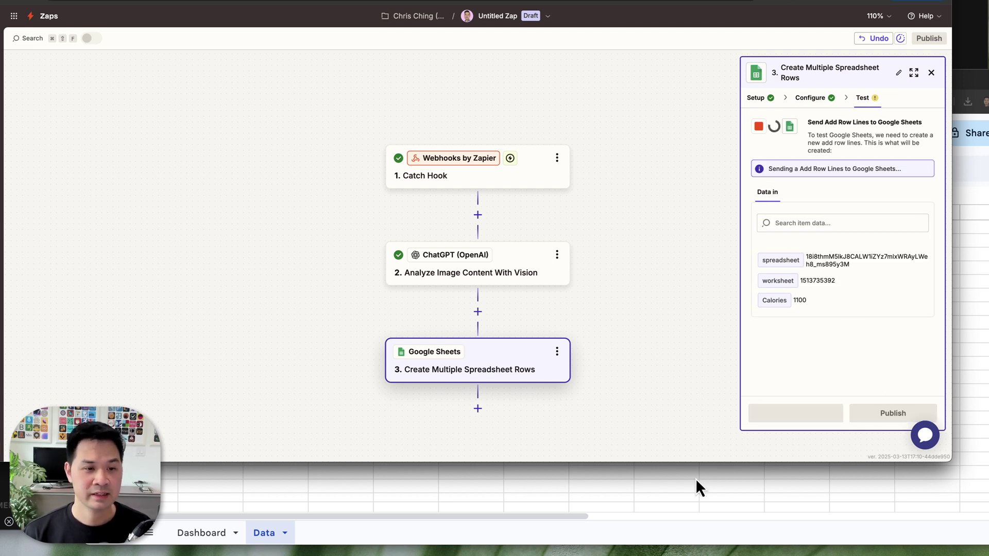
pyautogui.click(696, 481)
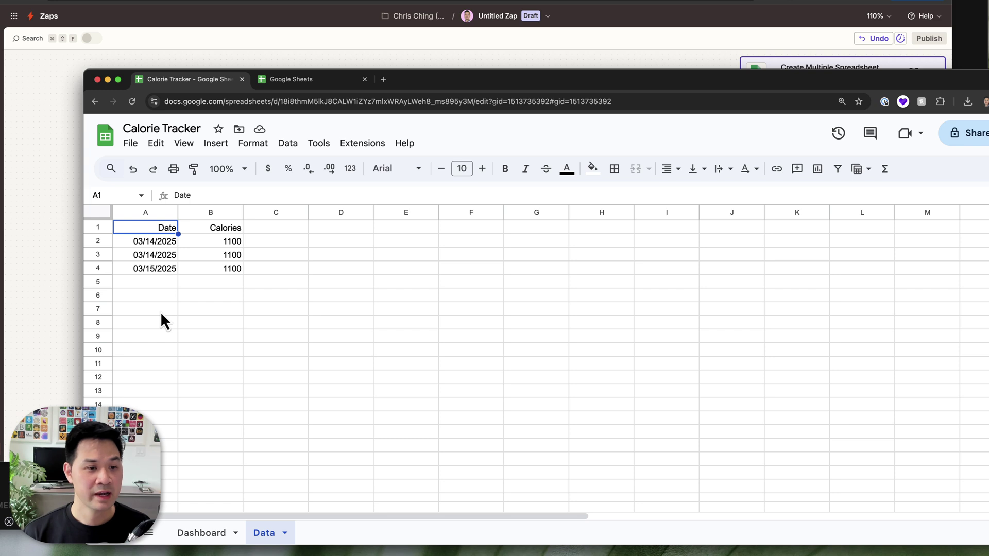
# Examine the entries in the Date and Calories columns of the Data sheet
pyautogui.click(149, 244)
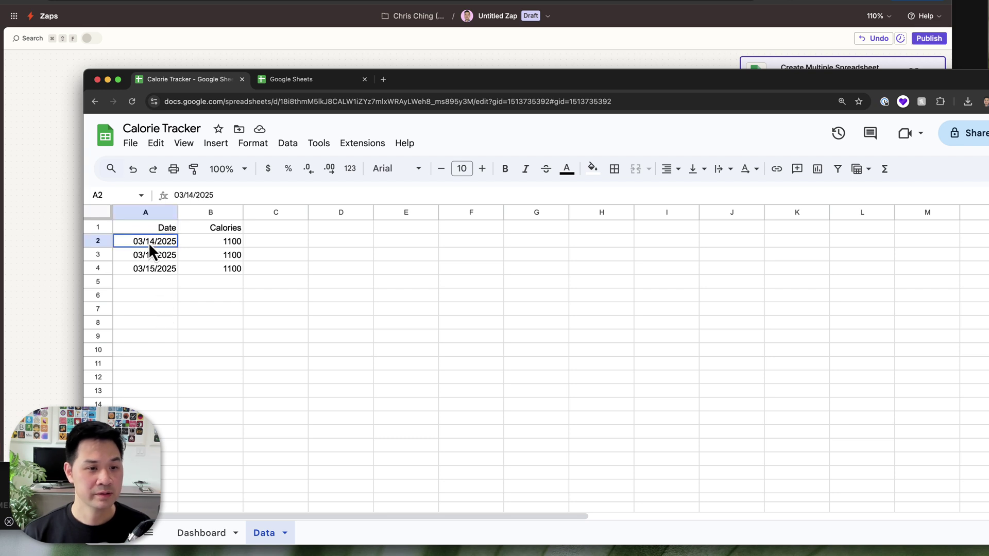
pyautogui.click(190, 243)
pyautogui.press('Left')
pyautogui.press('Down')
pyautogui.press('Down')
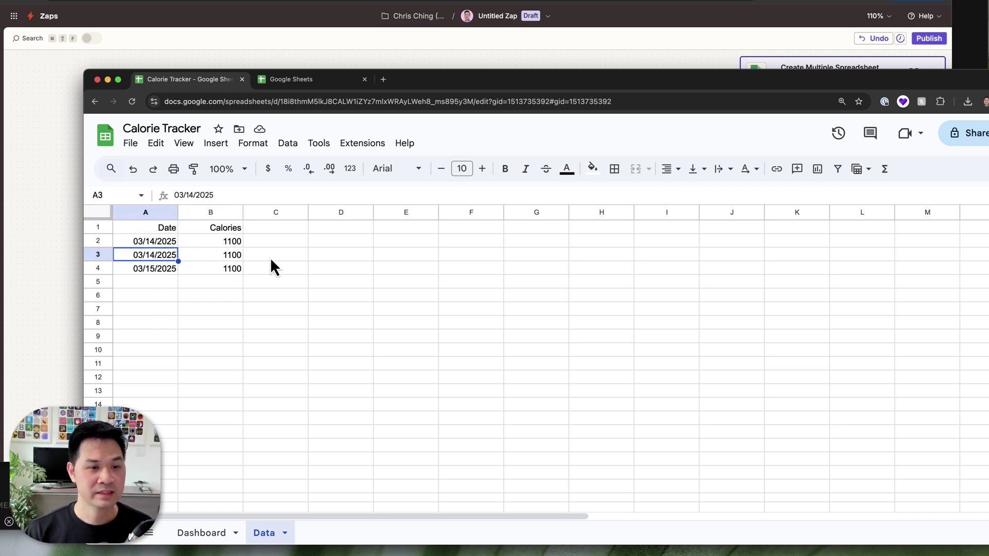
# Check the newest Data sheet row, then inspect the Today's Calories formula in cell B1 of the Dashboard sheet
pyautogui.press('Right')
pyautogui.press('Left')
pyautogui.press('Right')
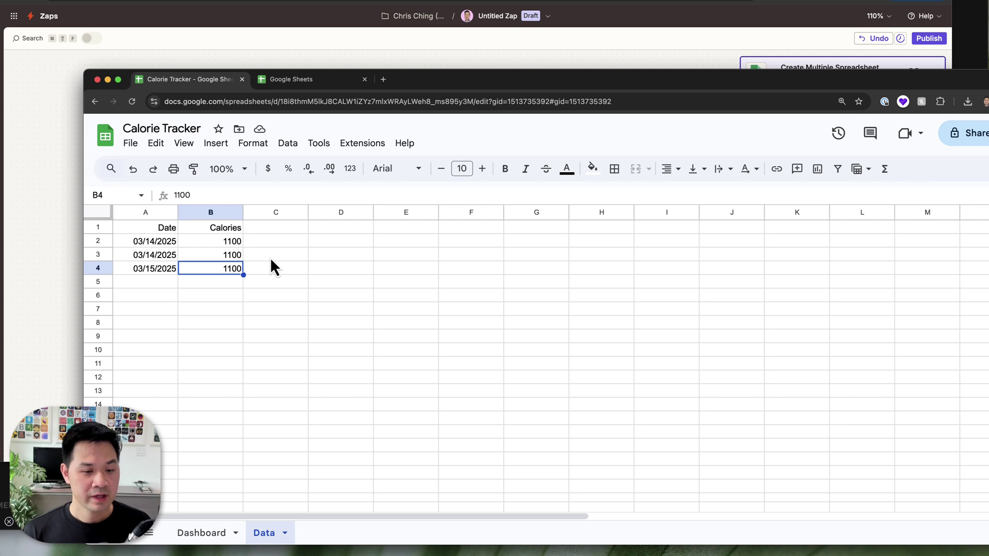
pyautogui.click(199, 533)
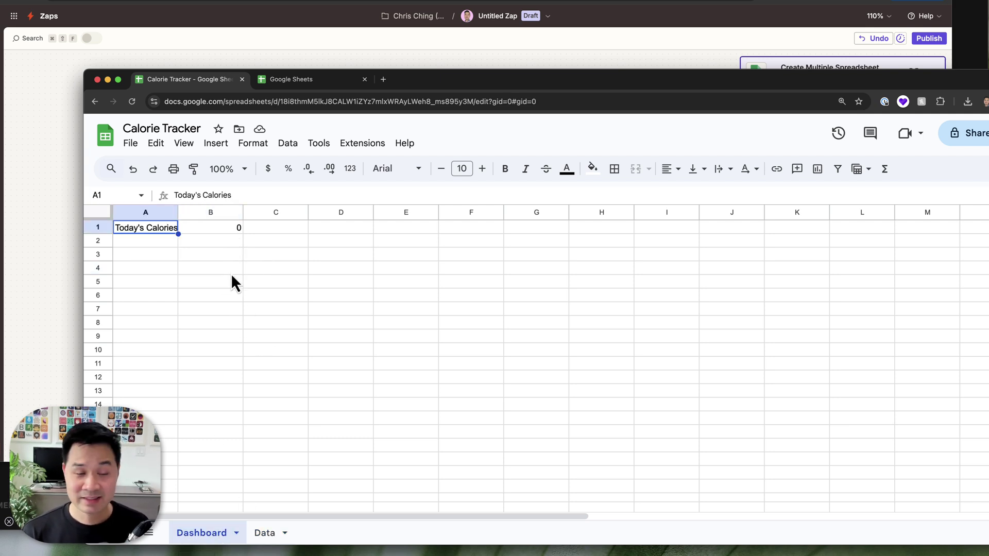
pyautogui.click(185, 230)
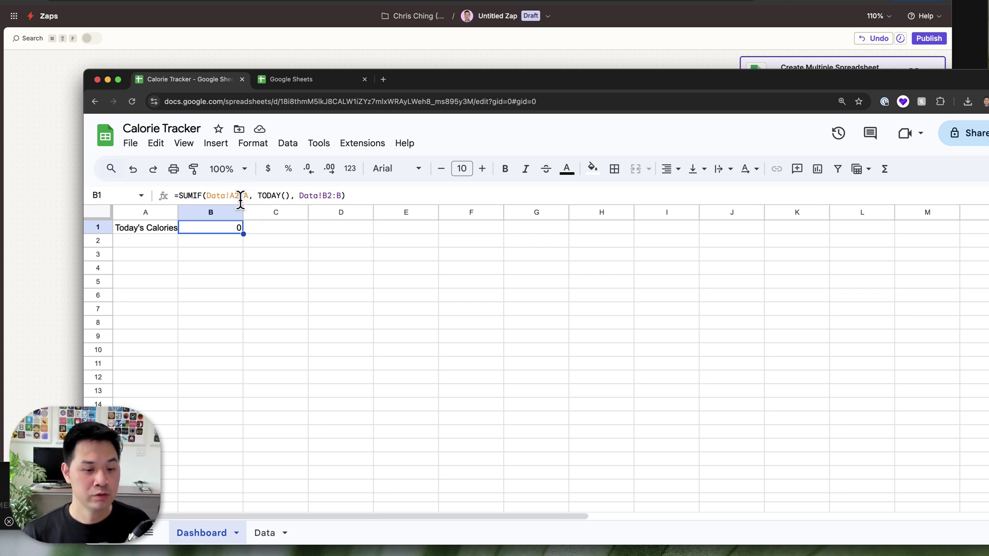
# Compare the Data sheet's Date range and row 4 entry with the Dashboard's SUMIF formula for today's calories
pyautogui.click(267, 533)
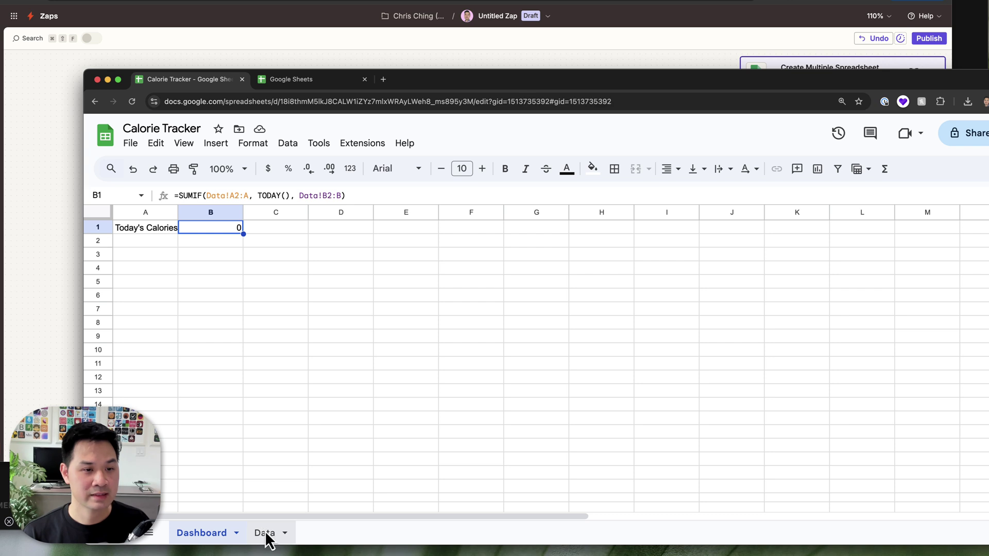
pyautogui.click(137, 243)
pyautogui.keyDown('shift'); pyautogui.click(144, 283); pyautogui.keyUp('shift')
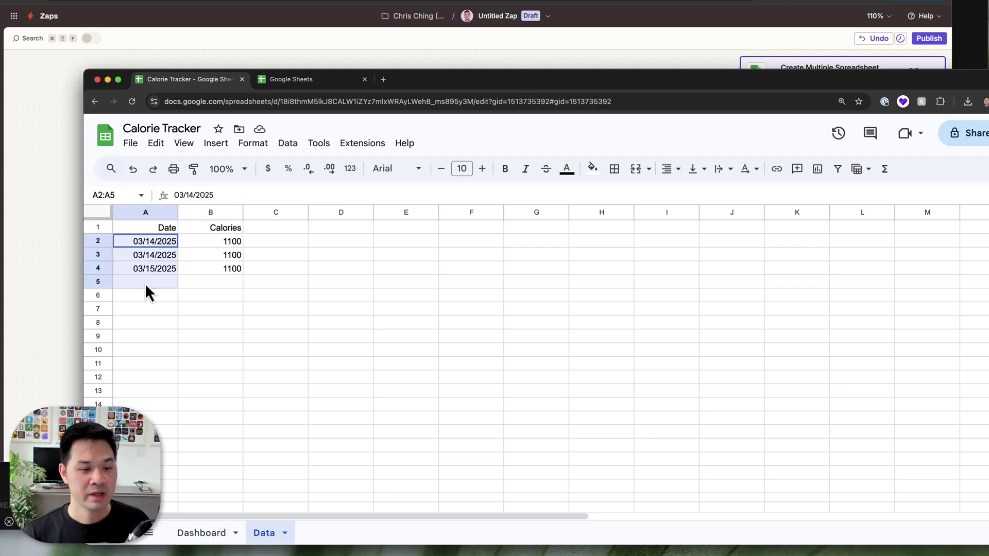
pyautogui.click(201, 535)
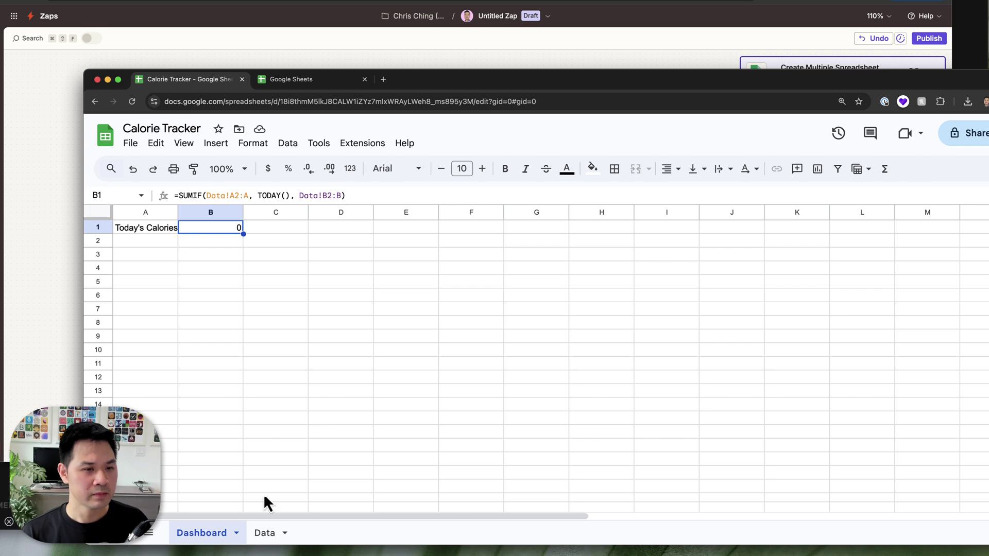
pyautogui.click(264, 533)
pyautogui.click(169, 269)
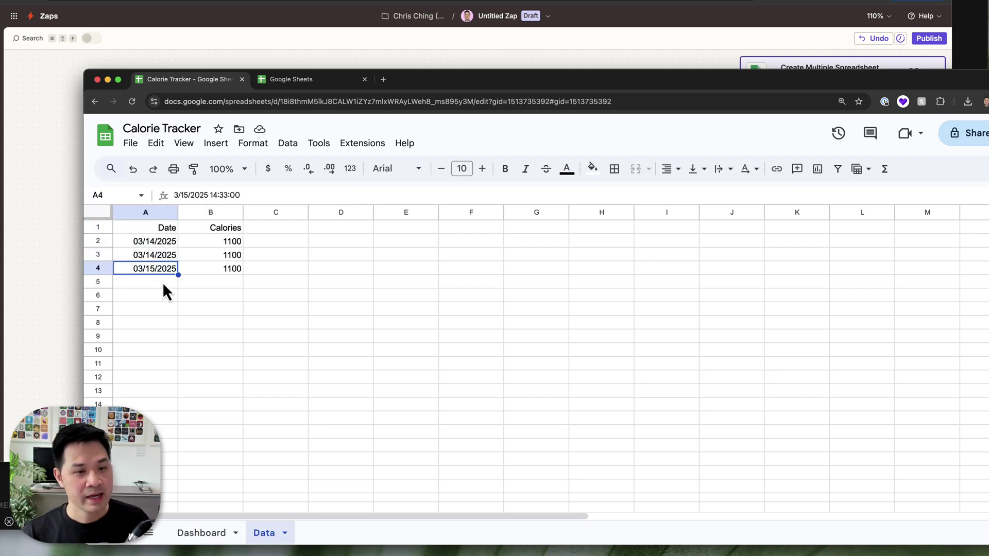
pyautogui.click(208, 277)
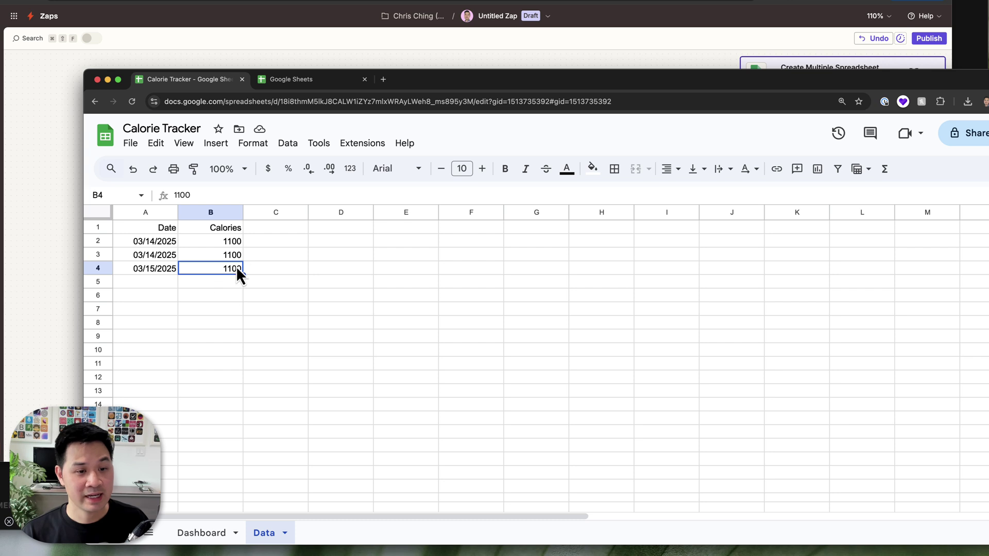
pyautogui.click(197, 530)
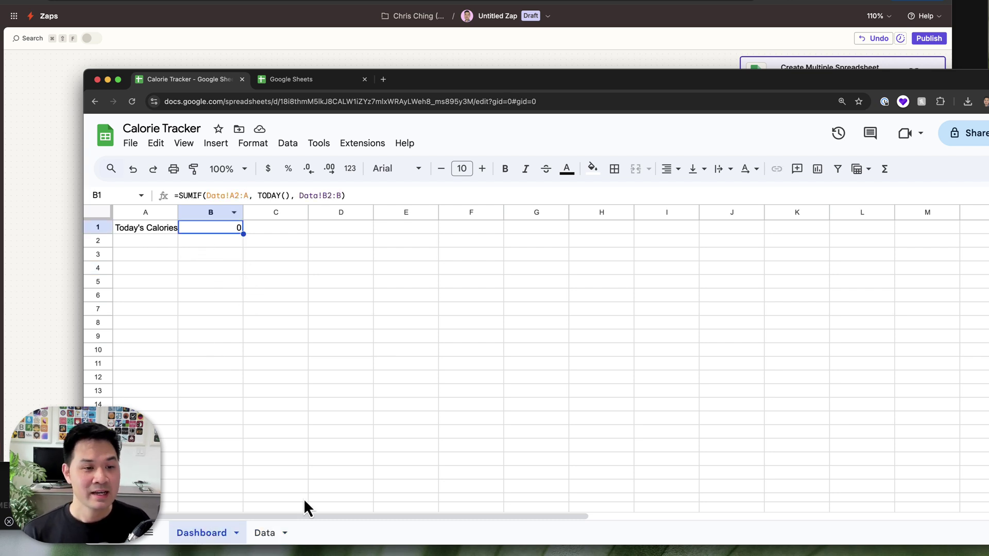
# Compare how the dates in rows 2 to 4 of the Data sheet are stored, checking against the Dashboard total
pyautogui.click(261, 533)
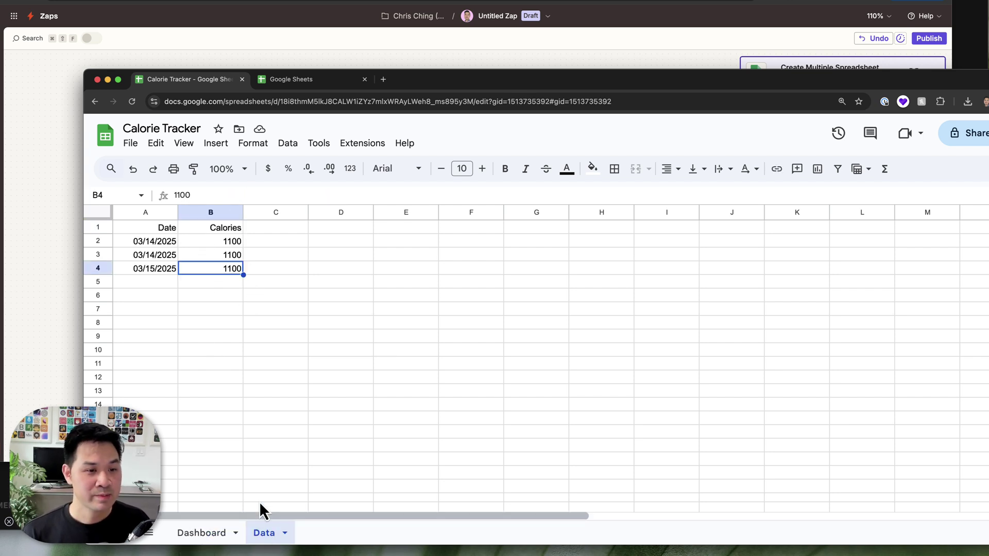
pyautogui.click(167, 259)
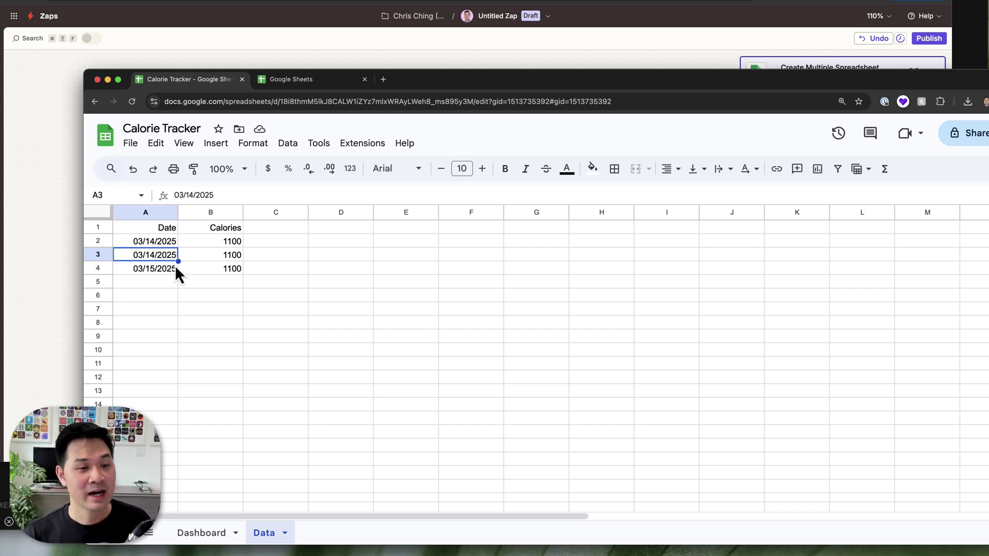
pyautogui.click(175, 265)
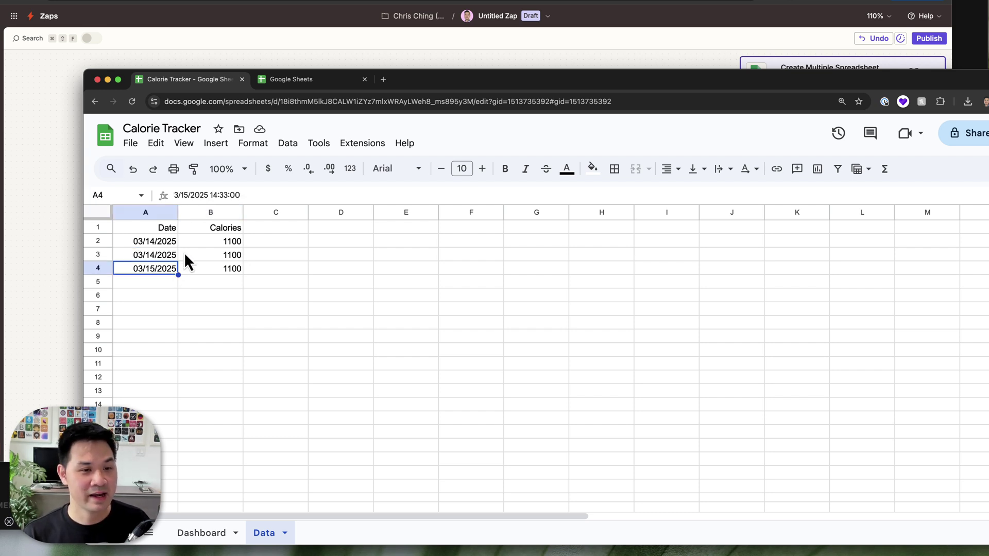
pyautogui.click(199, 537)
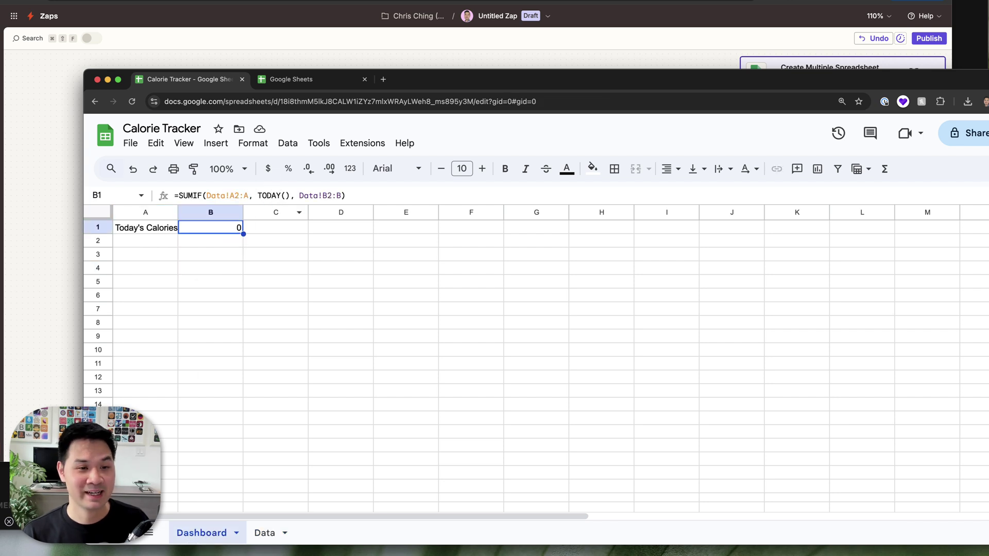
pyautogui.click(263, 535)
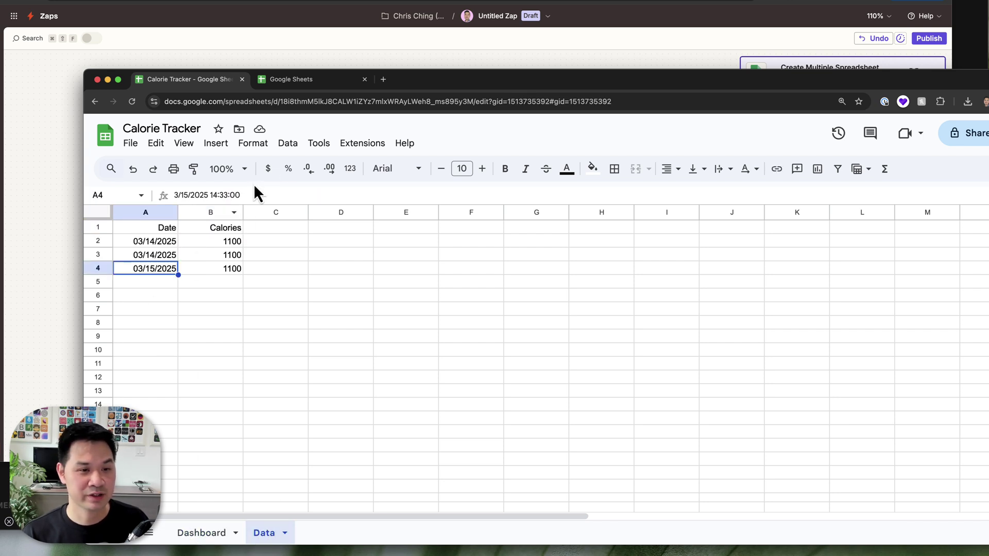
pyautogui.click(144, 260)
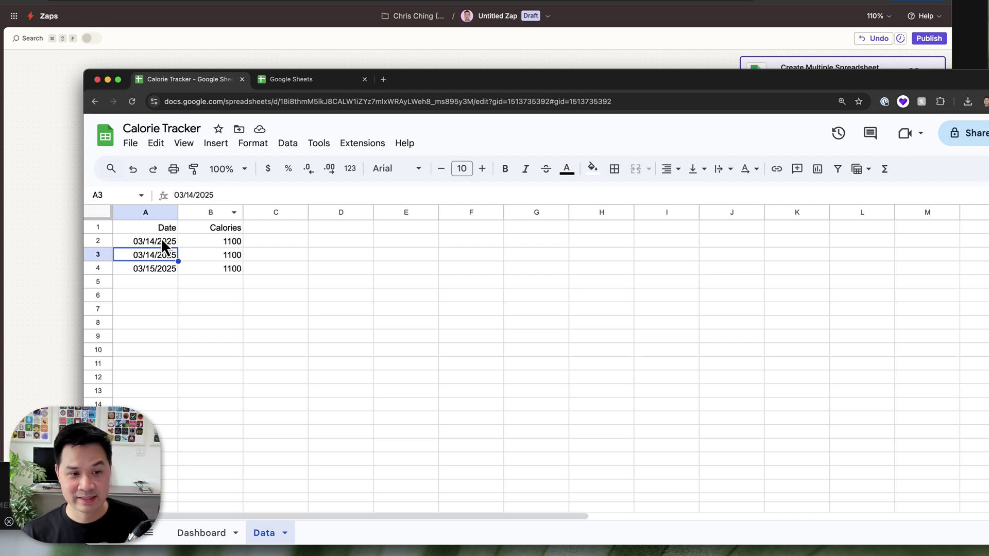
pyautogui.click(161, 239)
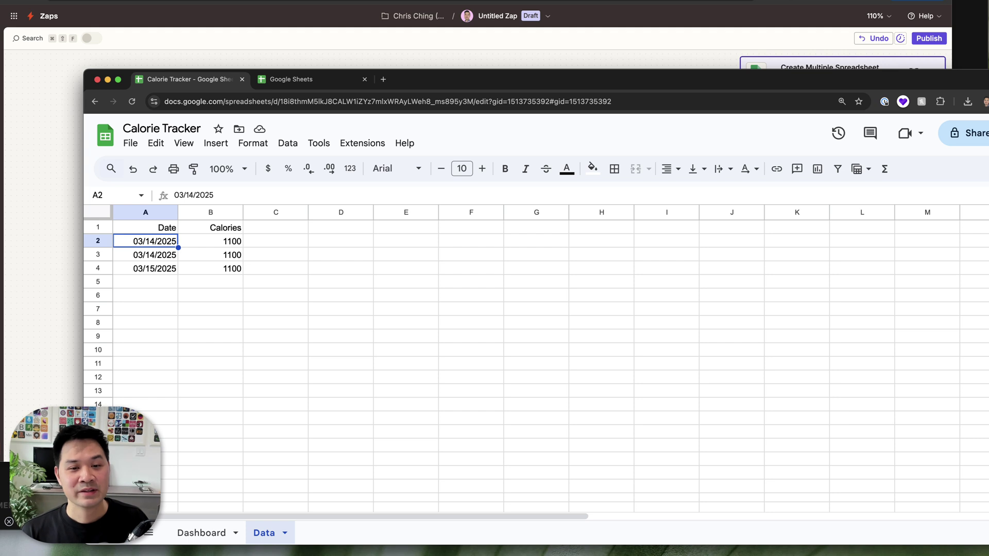
# In the Zapier editor, insert a Formatter by Zapier step with the Date / Time event between the ChatGPT and Google Sheets steps
pyautogui.click(575, 62)
pyautogui.scroll(-1, 612, 301)
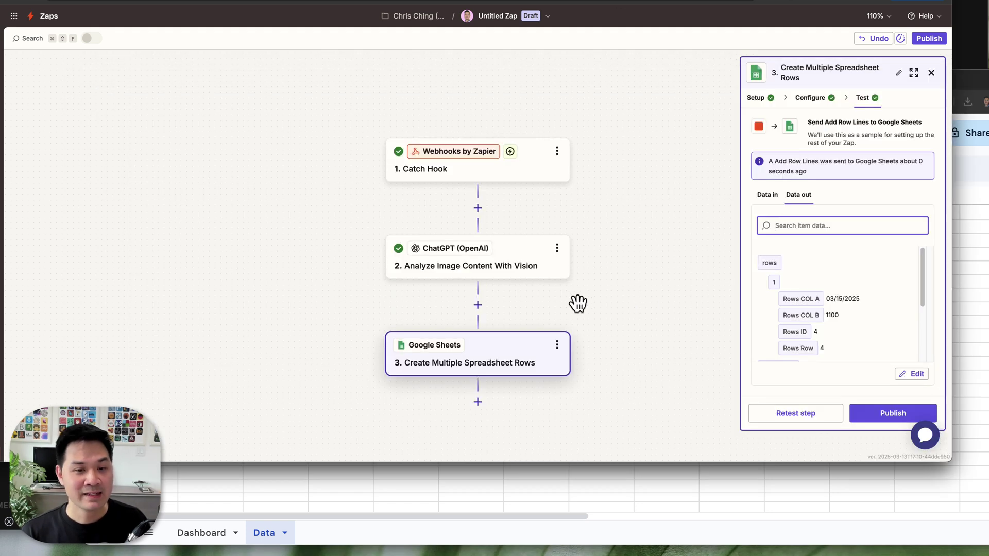
pyautogui.click(478, 307)
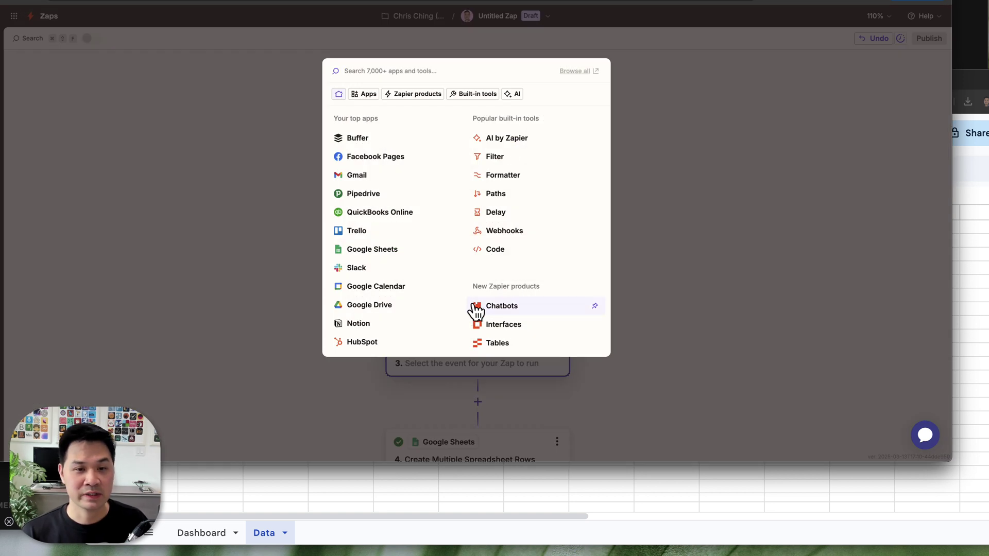
pyautogui.click(496, 177)
pyautogui.click(852, 186)
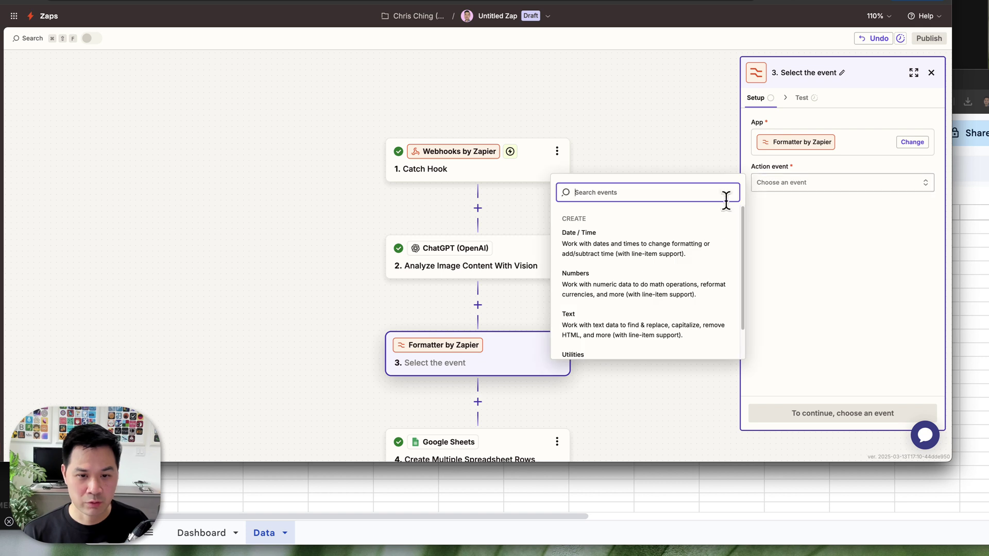
pyautogui.click(583, 255)
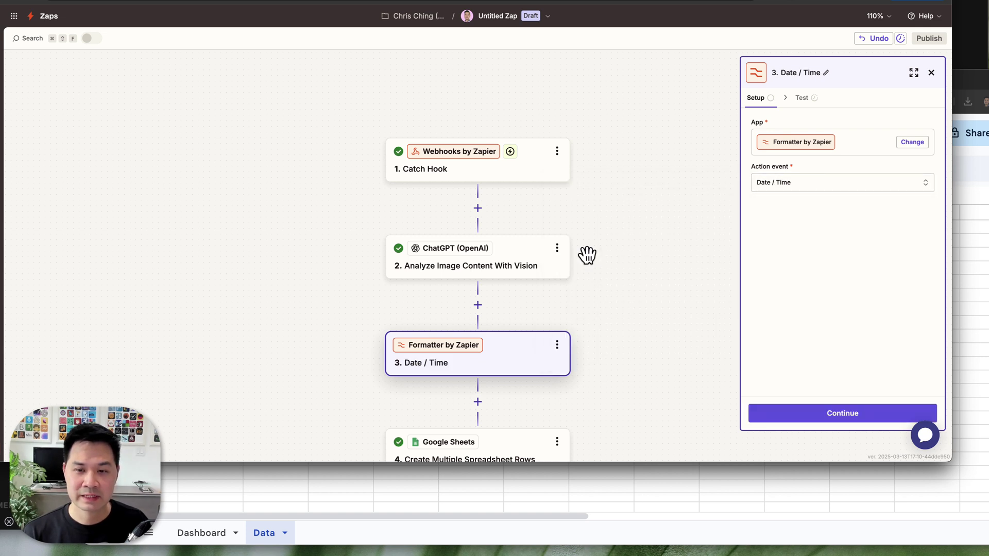
pyautogui.click(829, 418)
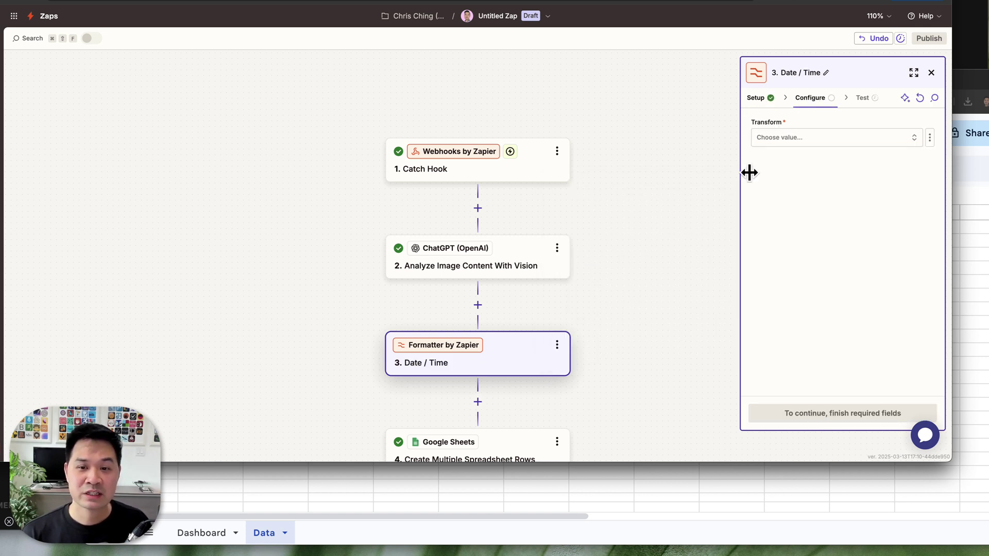
# Set the Date / Time step's transform to Format and insert the copied zap_meta_human_now timestamp as its input
pyautogui.click(781, 139)
pyautogui.click(590, 235)
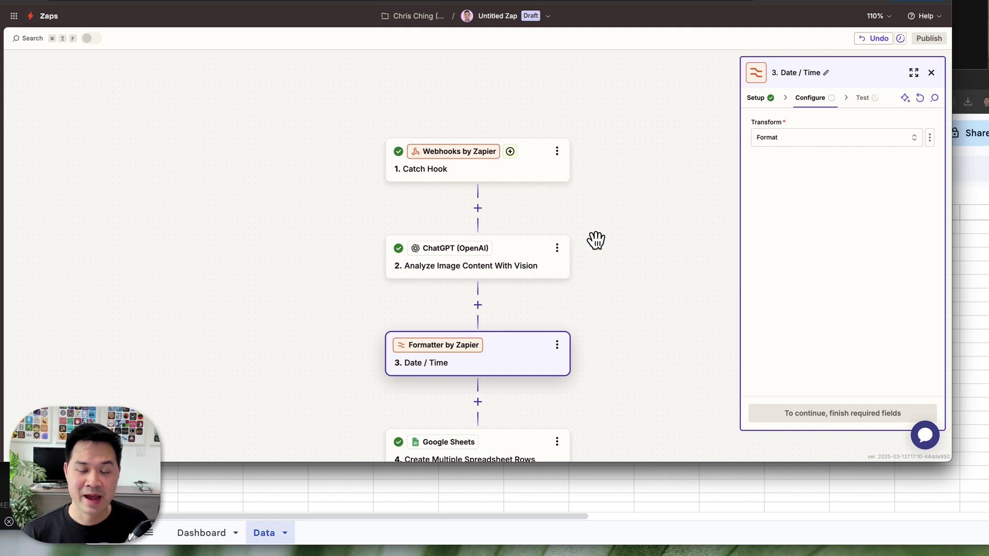
pyautogui.scroll(-1, 812, 176)
pyautogui.click(798, 196)
pyautogui.hotkey('ctrl', 'v')
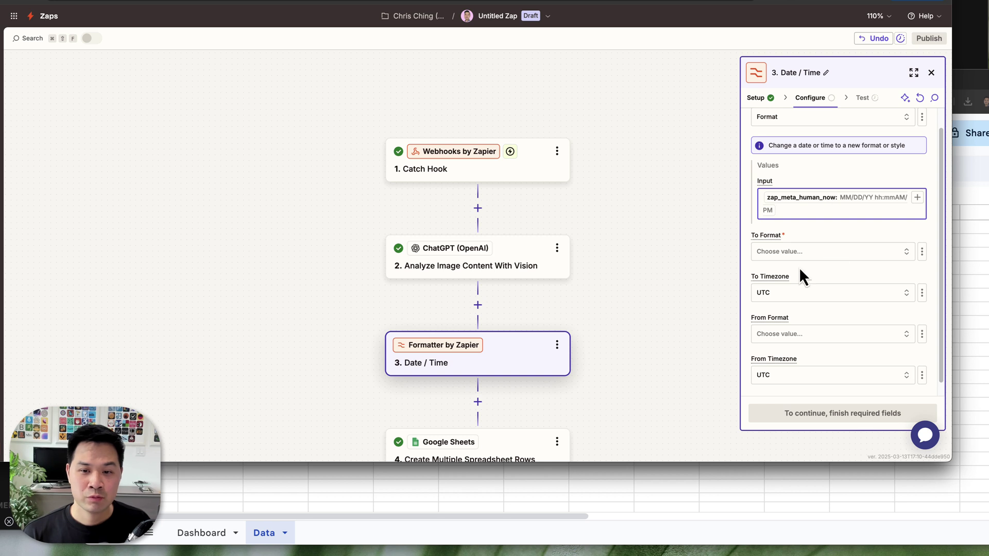
# Set the Date / Time step's To Format value to MM/DD/YYYY
pyautogui.click(784, 260)
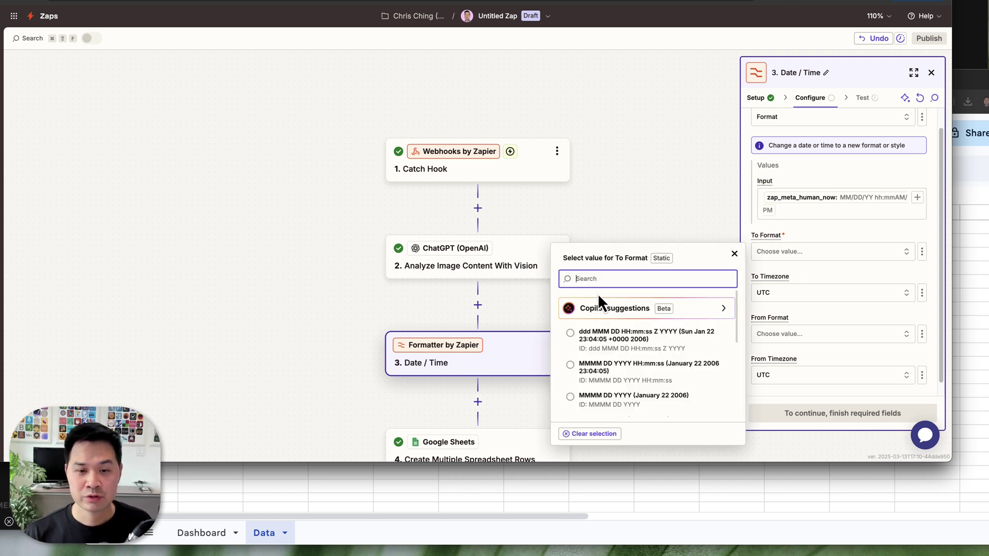
pyautogui.write('DD')
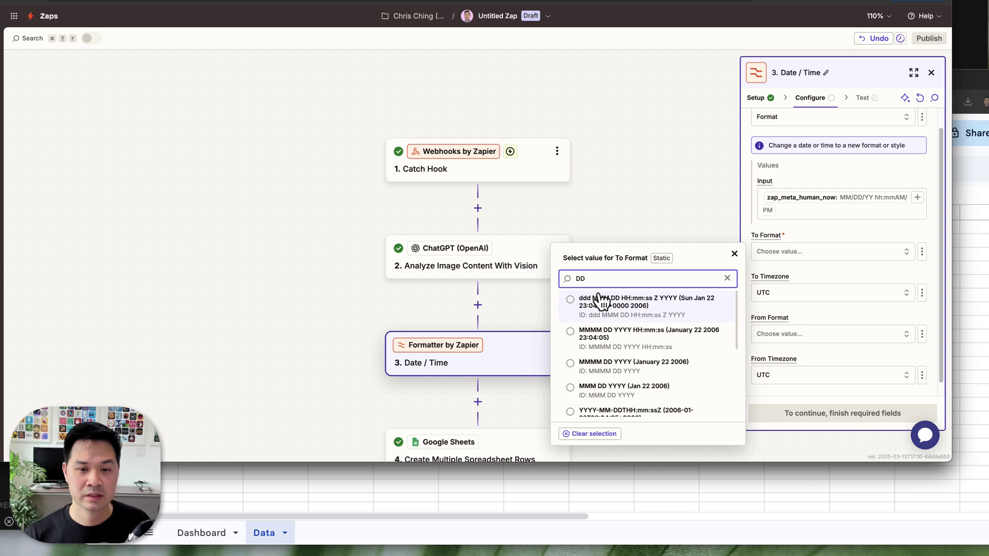
pyautogui.write('/')
pyautogui.press('BackSpace')
pyautogui.press('BackSpace')
pyautogui.press('BackSpace')
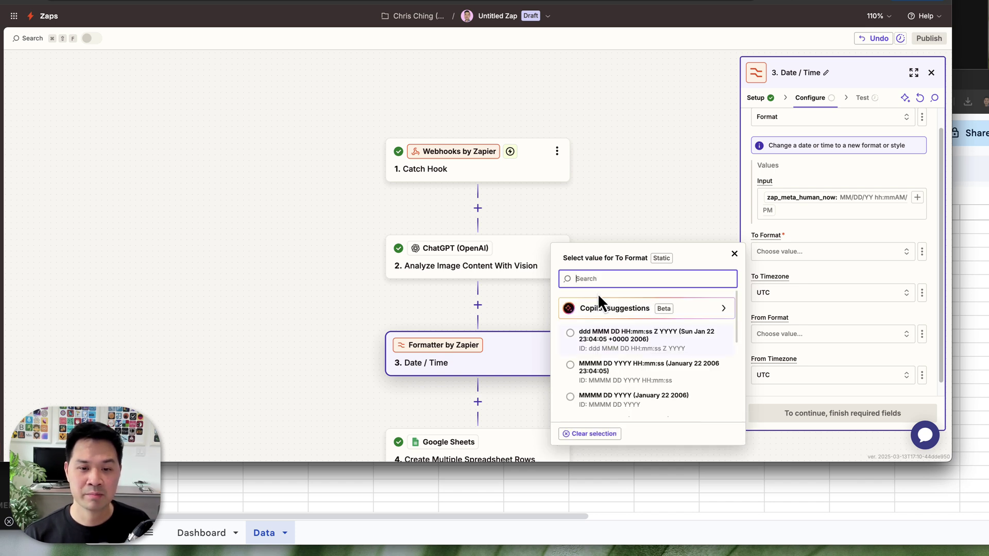
pyautogui.write('MM/DD')
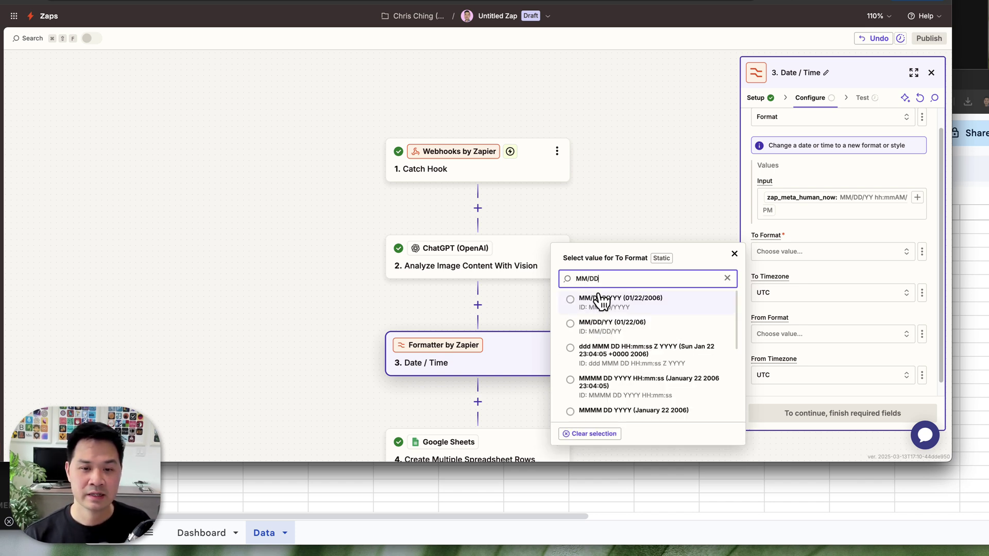
pyautogui.write('/YYYY')
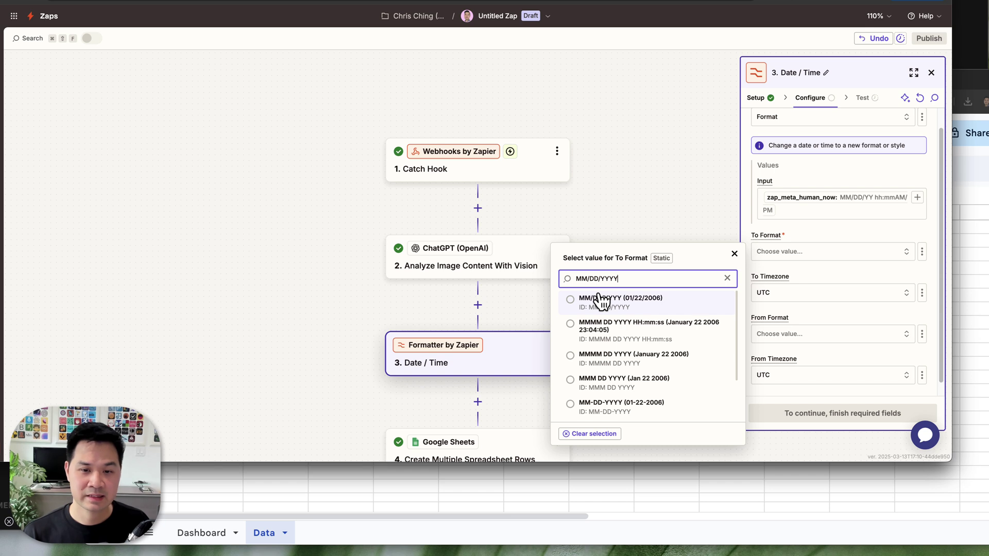
pyautogui.click(633, 304)
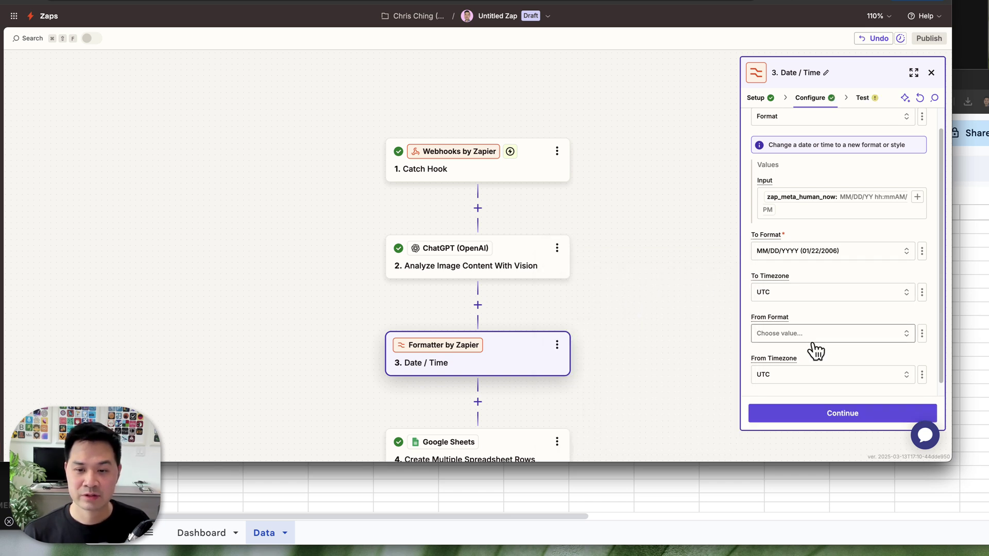
# Test the Date / Time step, review its incoming and outgoing data, and continue to the Google Sheets step
pyautogui.scroll(-1, 811, 347)
pyautogui.click(837, 417)
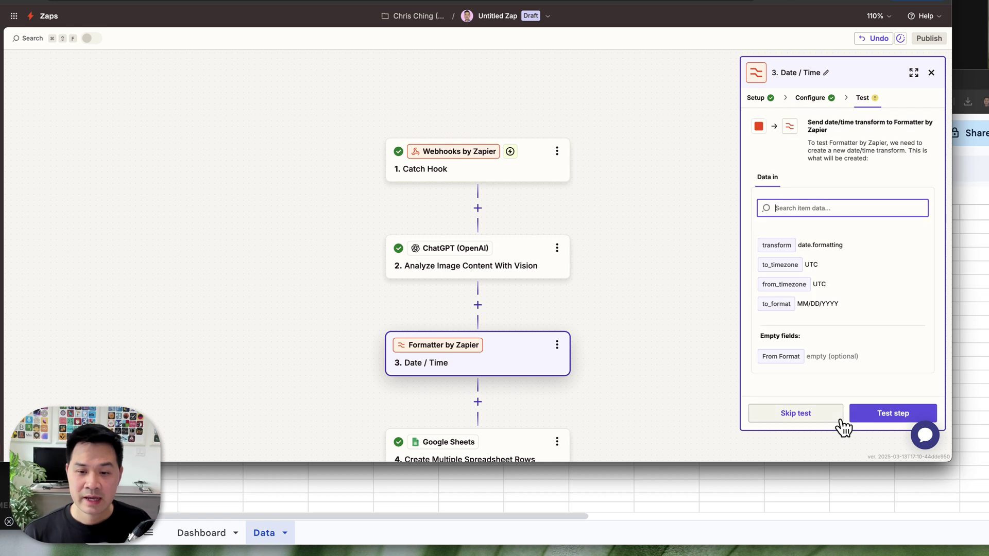
pyautogui.click(882, 414)
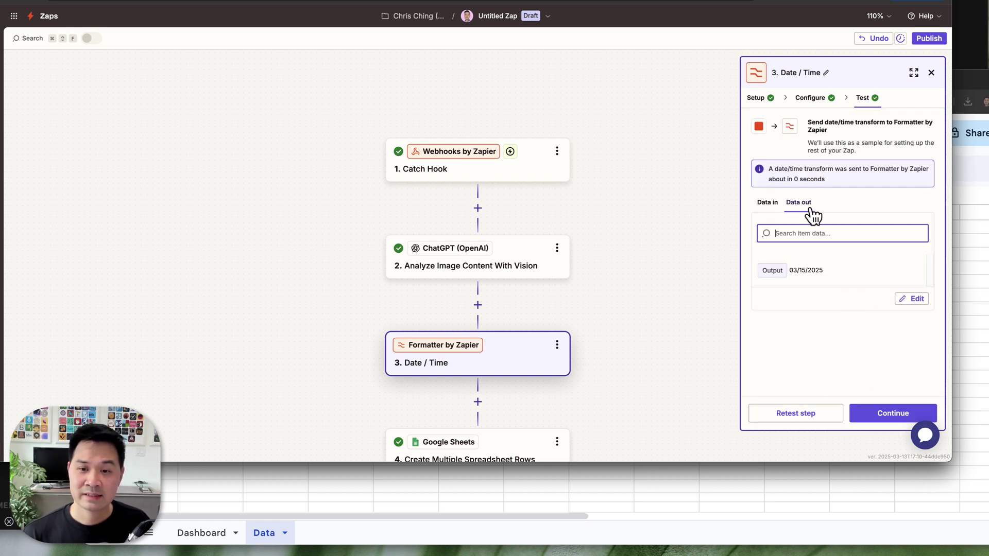
pyautogui.click(767, 202)
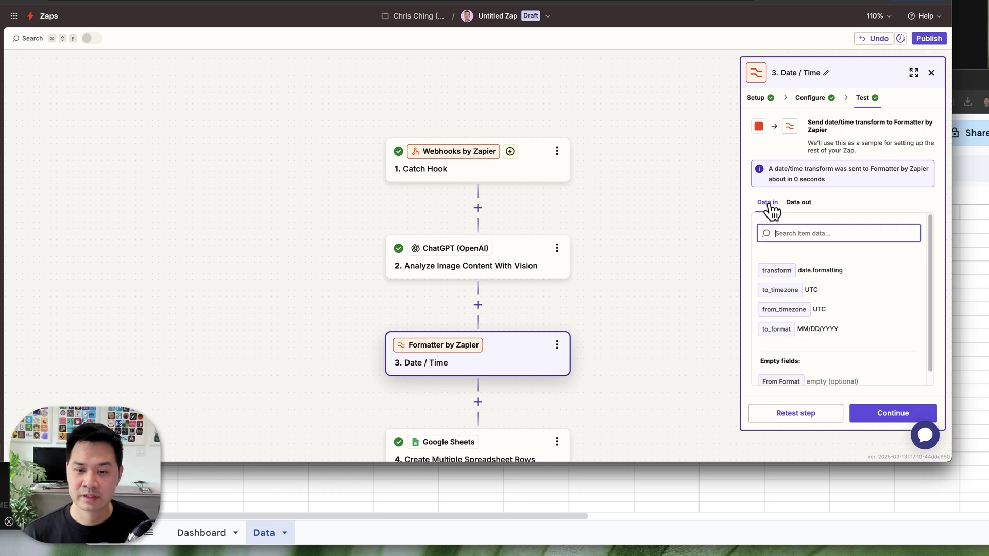
pyautogui.click(806, 204)
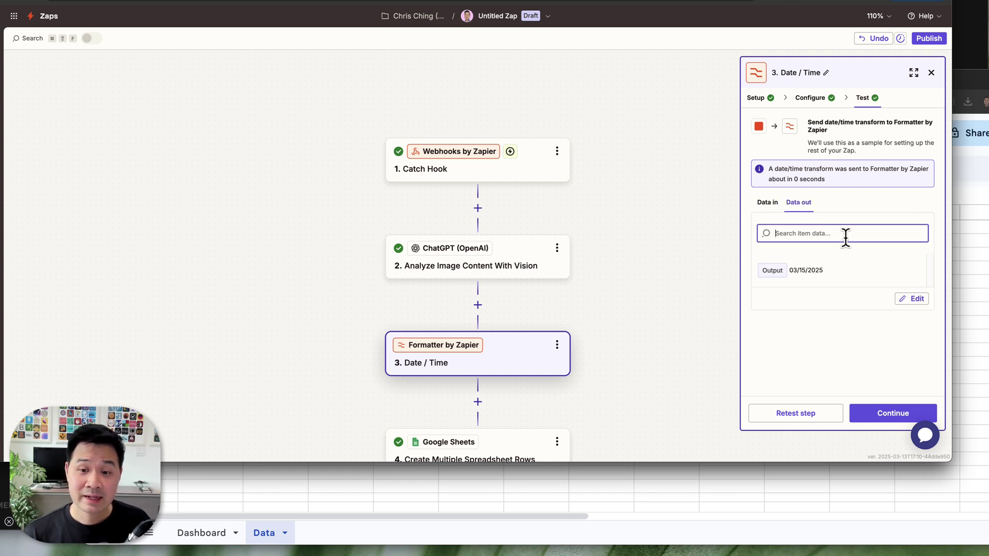
pyautogui.click(826, 273)
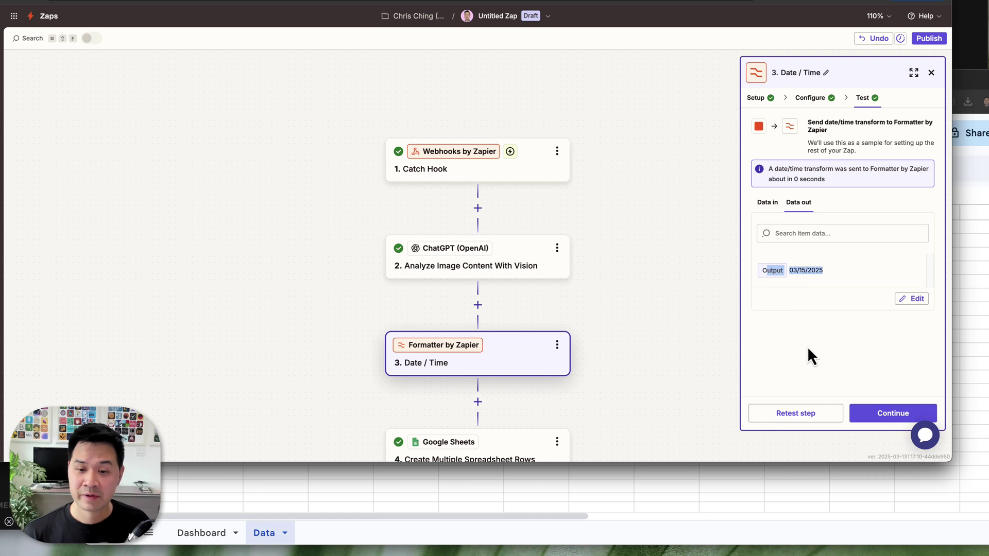
pyautogui.click(887, 417)
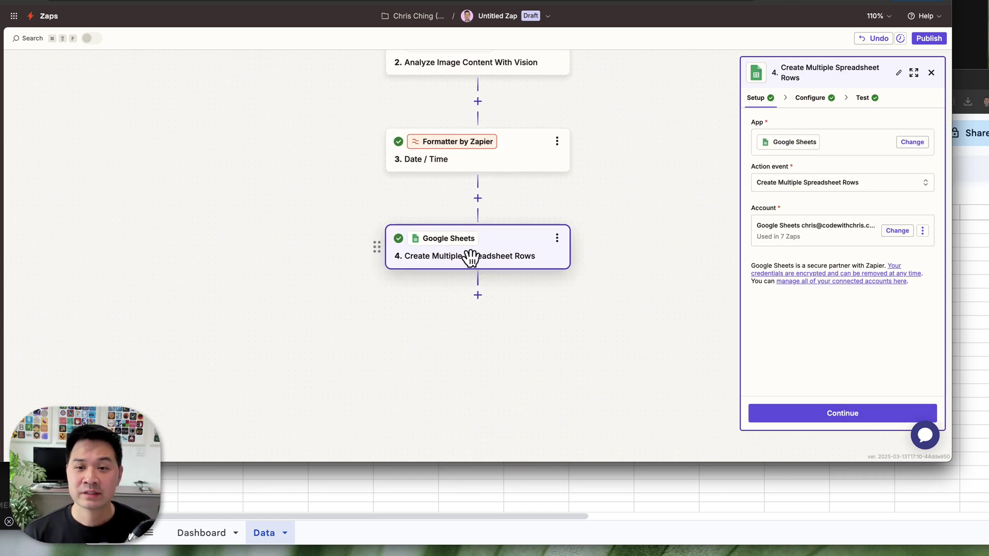
# In the Google Sheets step's configuration, replace the Date row value with the Output of the Formatter Date / Time step
pyautogui.click(811, 99)
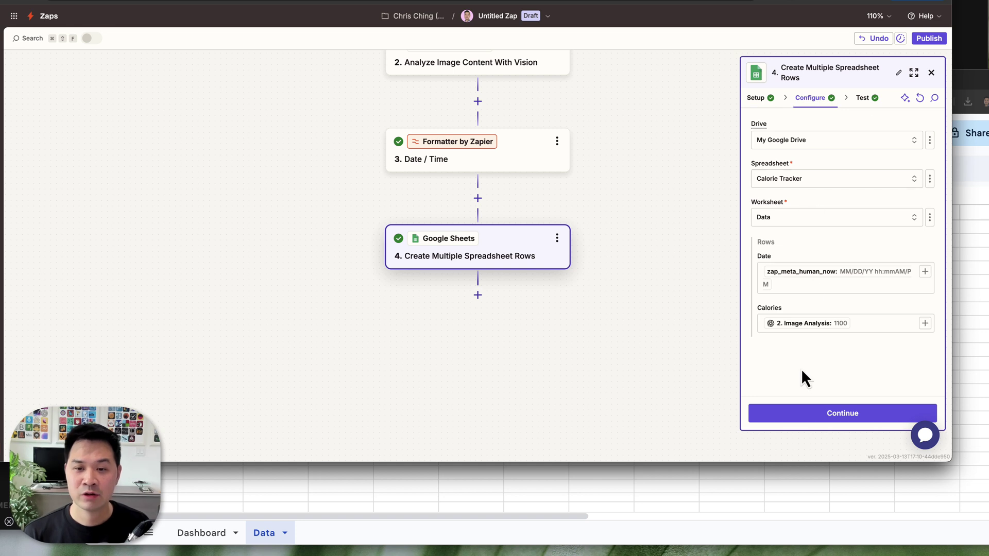
pyautogui.click(813, 279)
pyautogui.press('BackSpace')
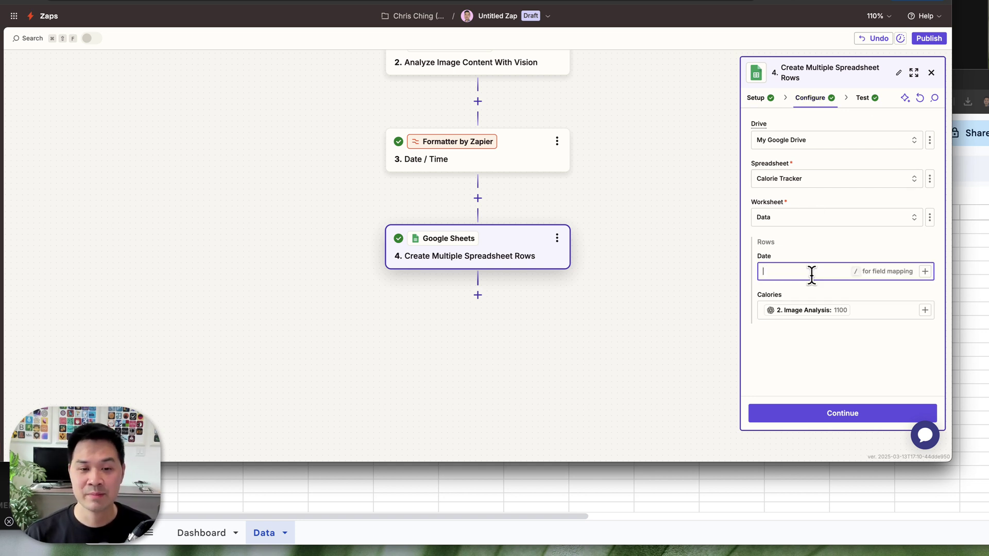
pyautogui.write('/')
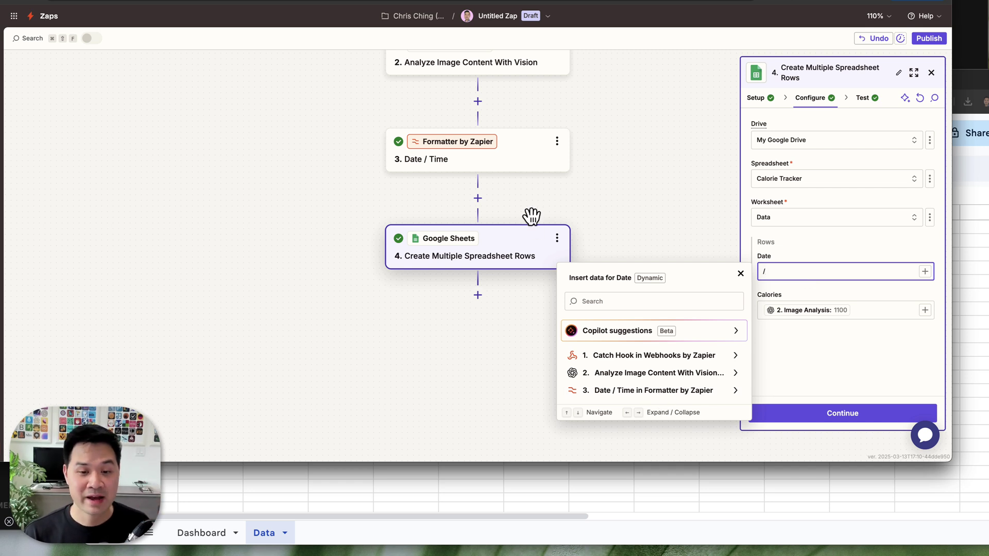
pyautogui.click(628, 391)
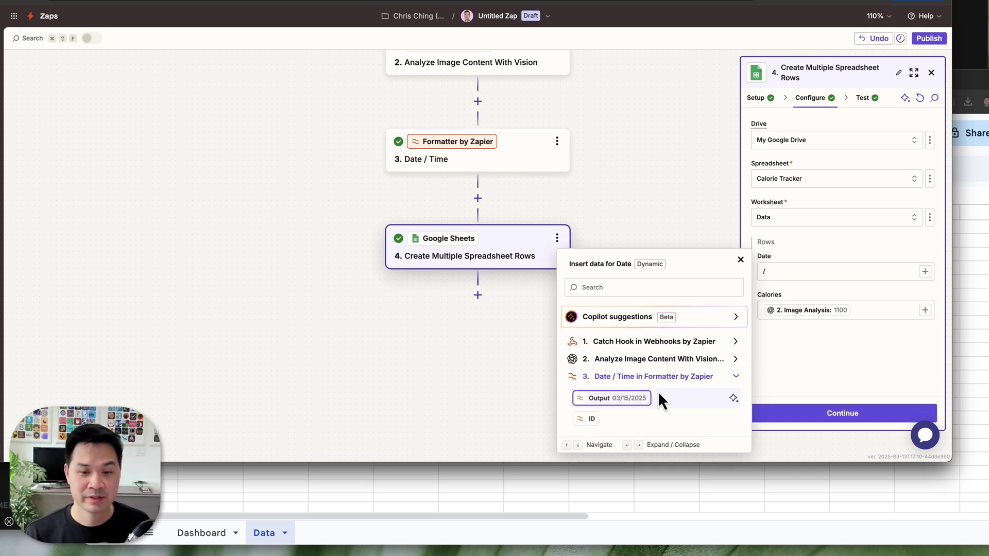
pyautogui.click(614, 399)
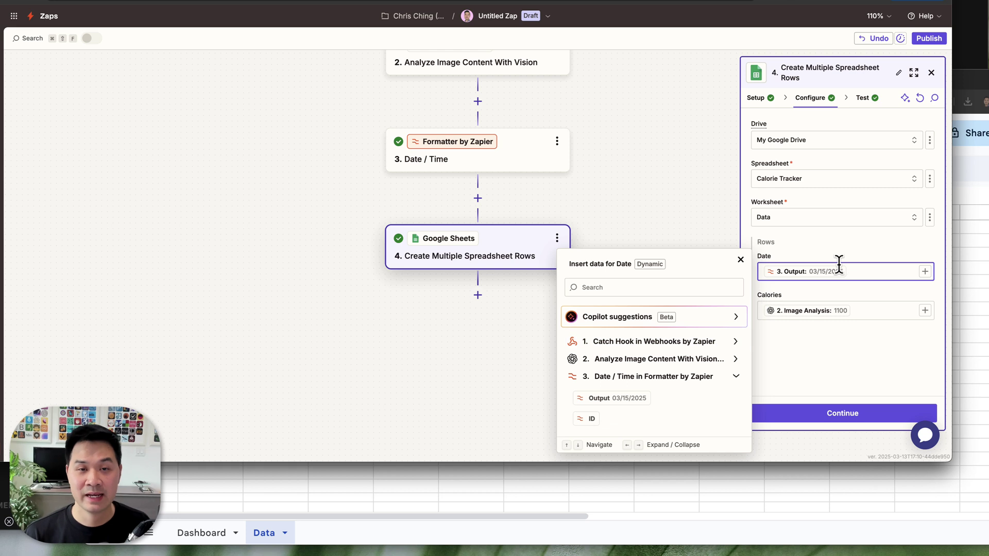
pyautogui.click(838, 355)
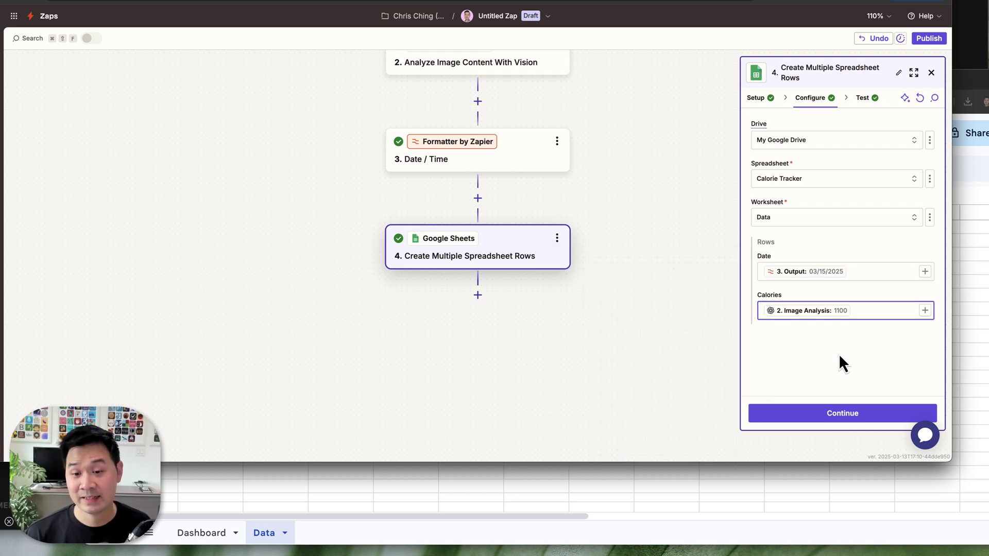
# Retest the Create Multiple Spreadsheet Rows step and switch to the Calorie Tracker spreadsheet in Google Sheets
pyautogui.click(858, 417)
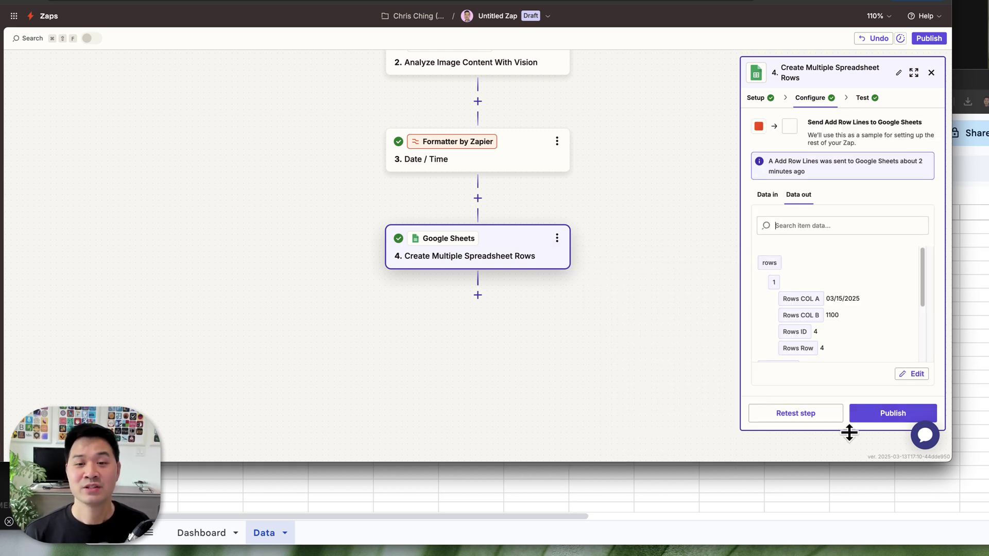
pyautogui.click(812, 415)
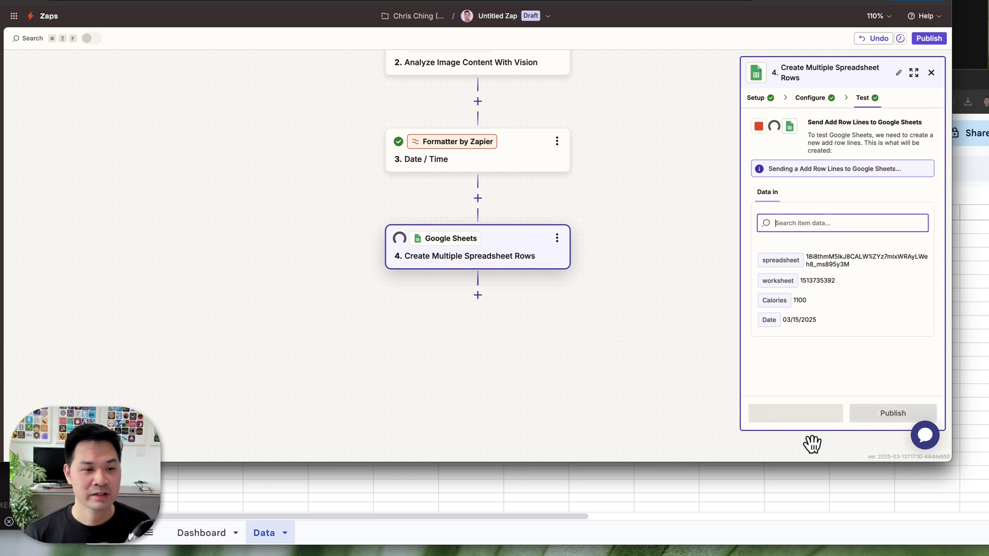
pyautogui.press('super+Tab')
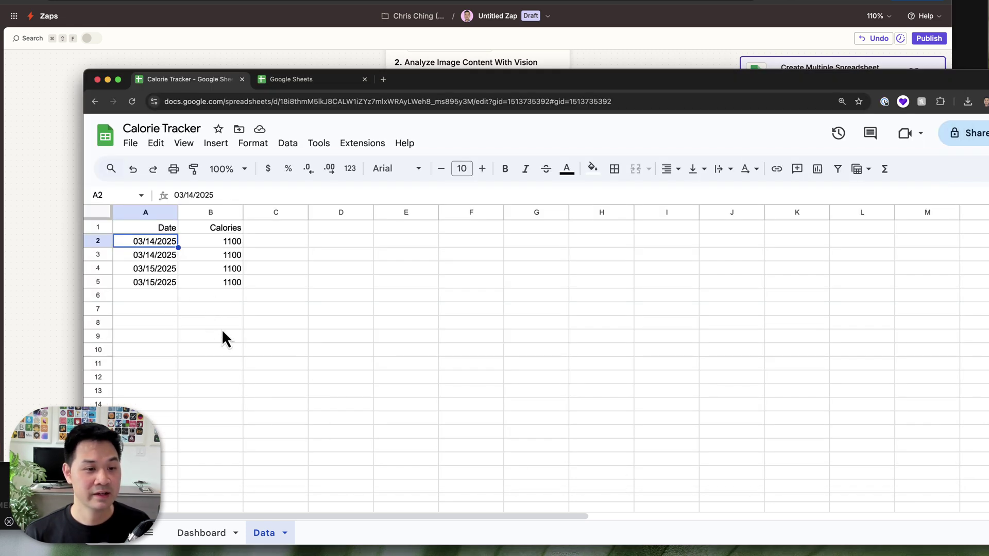
# Compare the underlying date values in A5 and A4 of the Data sheet, and check Today's Calories on the Dashboard sheet
pyautogui.click(141, 284)
pyautogui.press('Right')
pyautogui.press('Left')
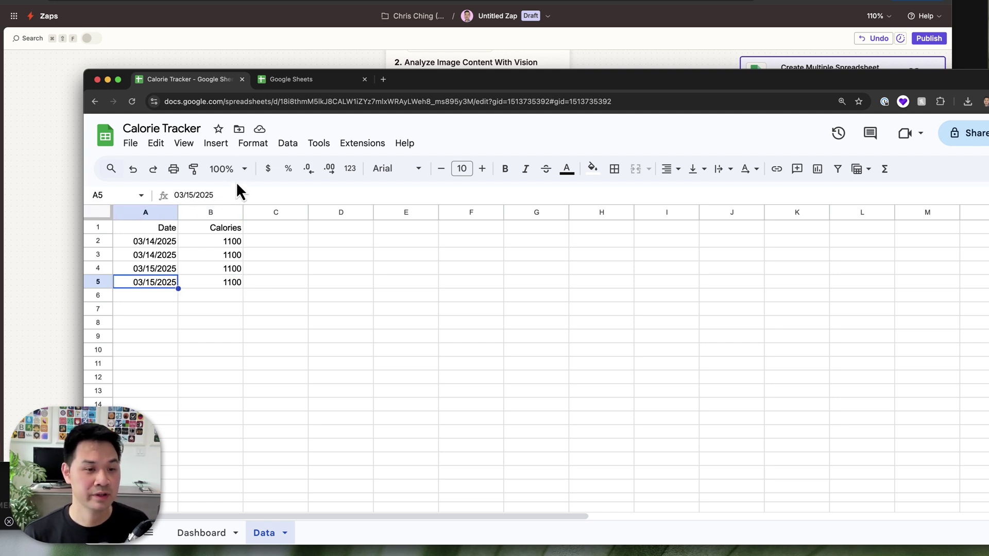
pyautogui.click(136, 273)
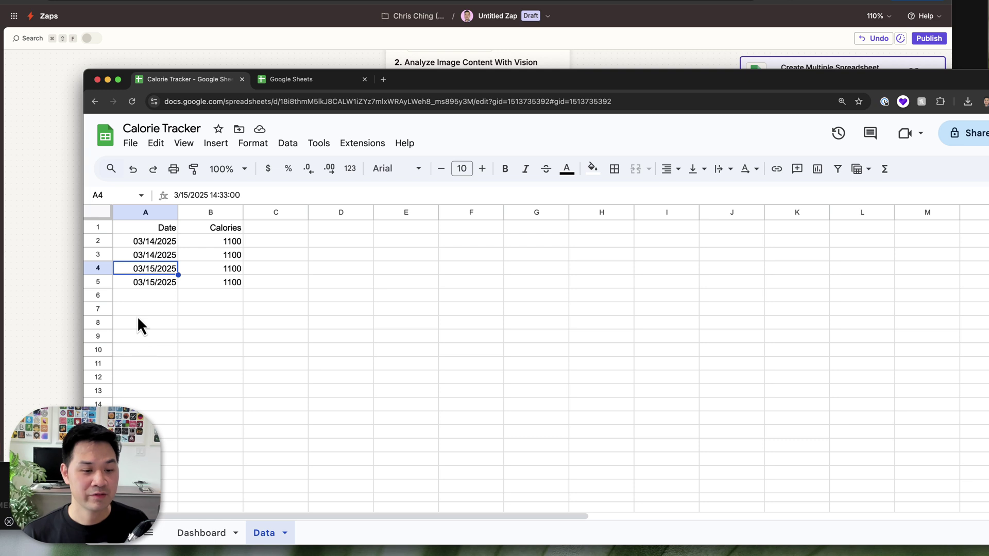
pyautogui.click(191, 535)
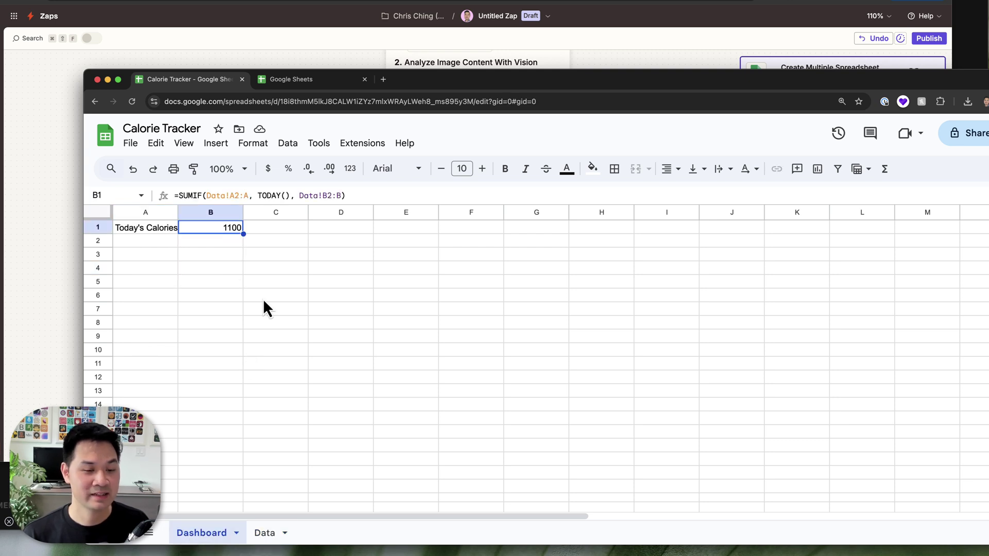
pyautogui.click(265, 268)
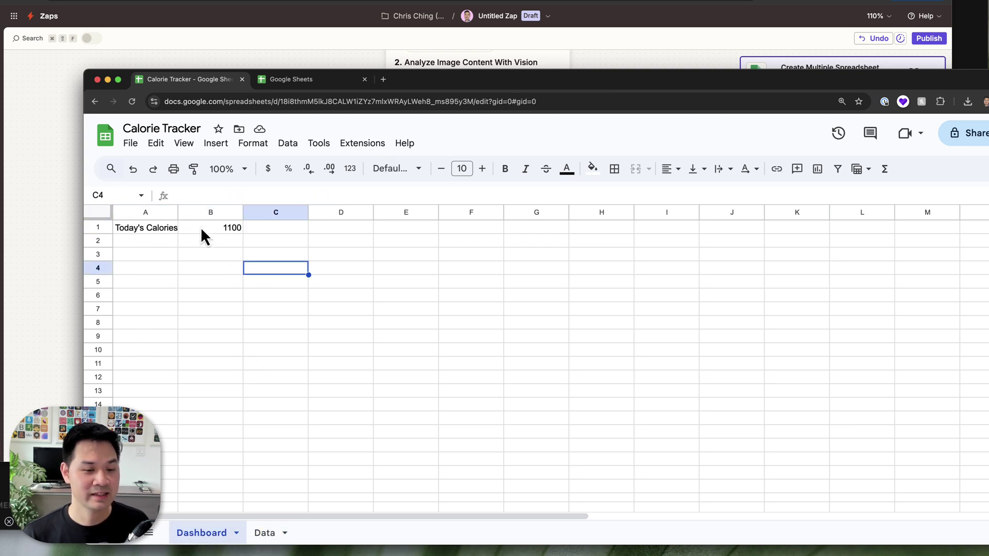
# Set cell B5 of the Data sheet to 400 calories and check Today's Calories on the Dashboard sheet
pyautogui.click(263, 533)
pyautogui.click(217, 281)
pyautogui.write('400')
pyautogui.press('Return')
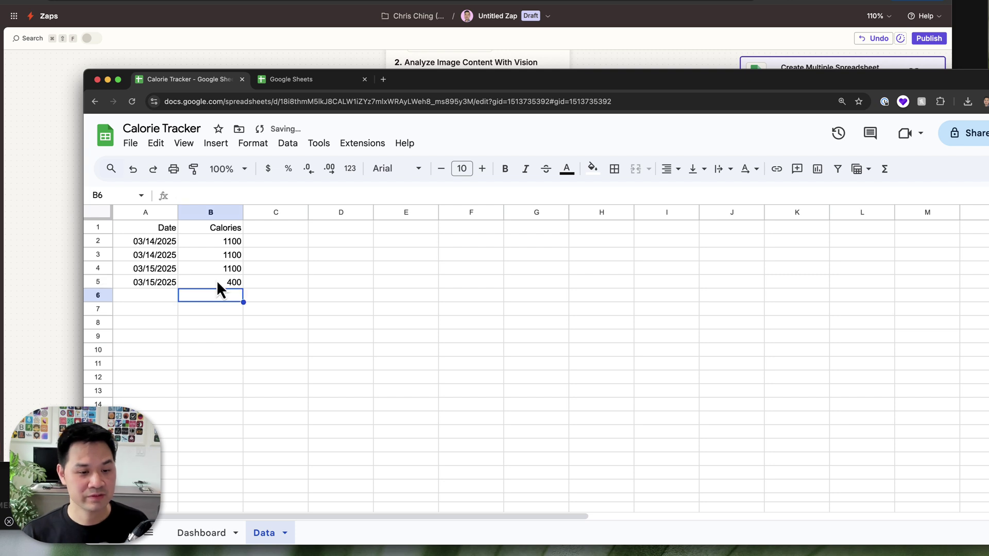
pyautogui.click(200, 533)
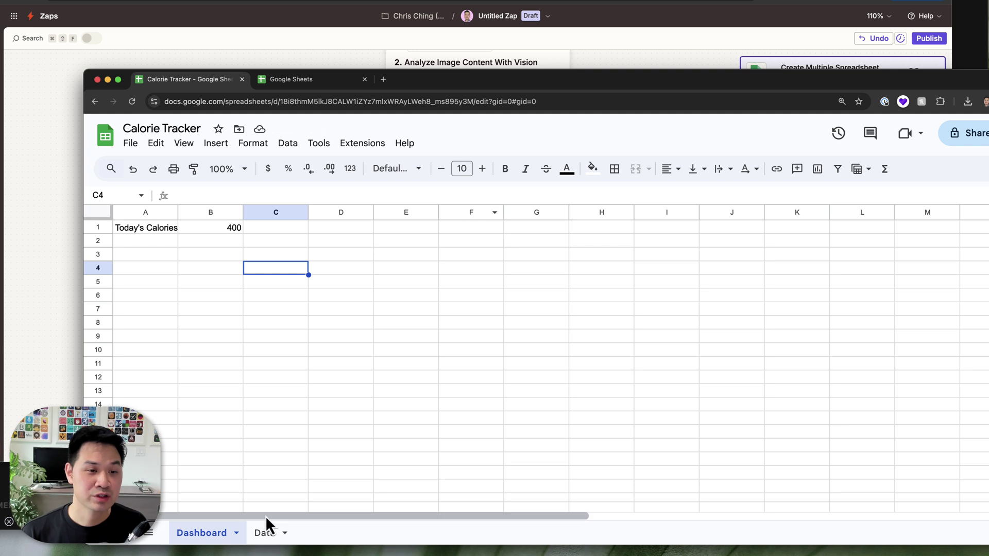
# Return to the Data sheet and switch to the iOS Simulator running the Photo Submission app
pyautogui.click(265, 533)
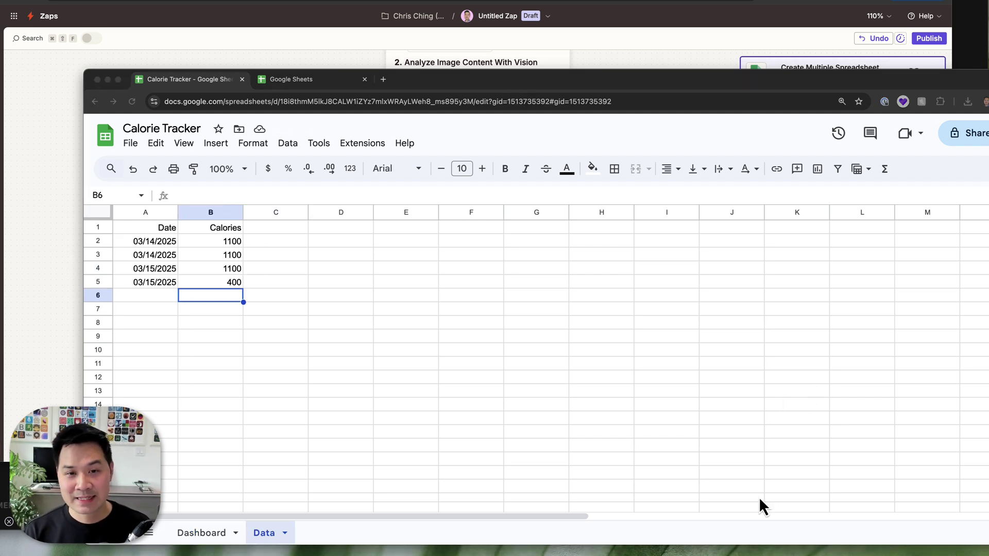
pyautogui.click(773, 555)
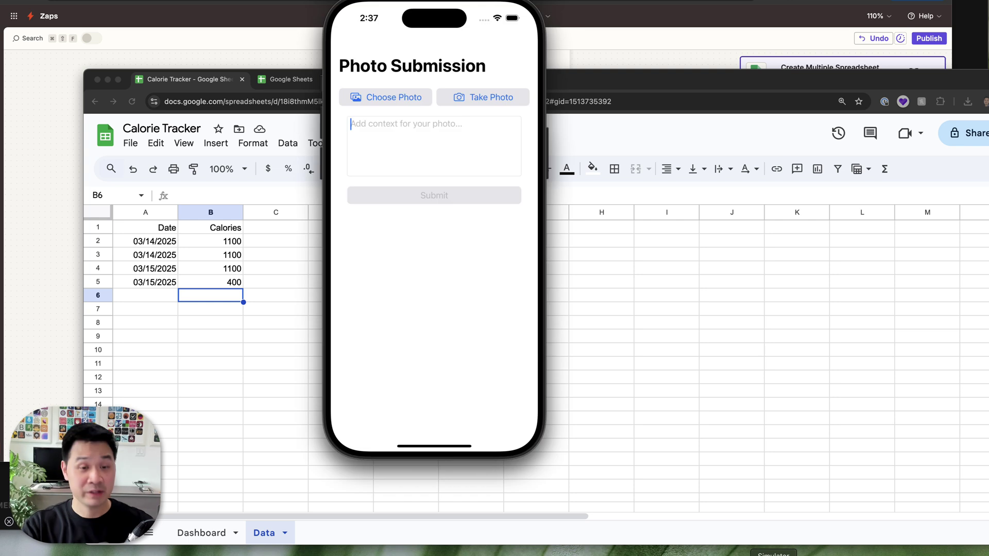